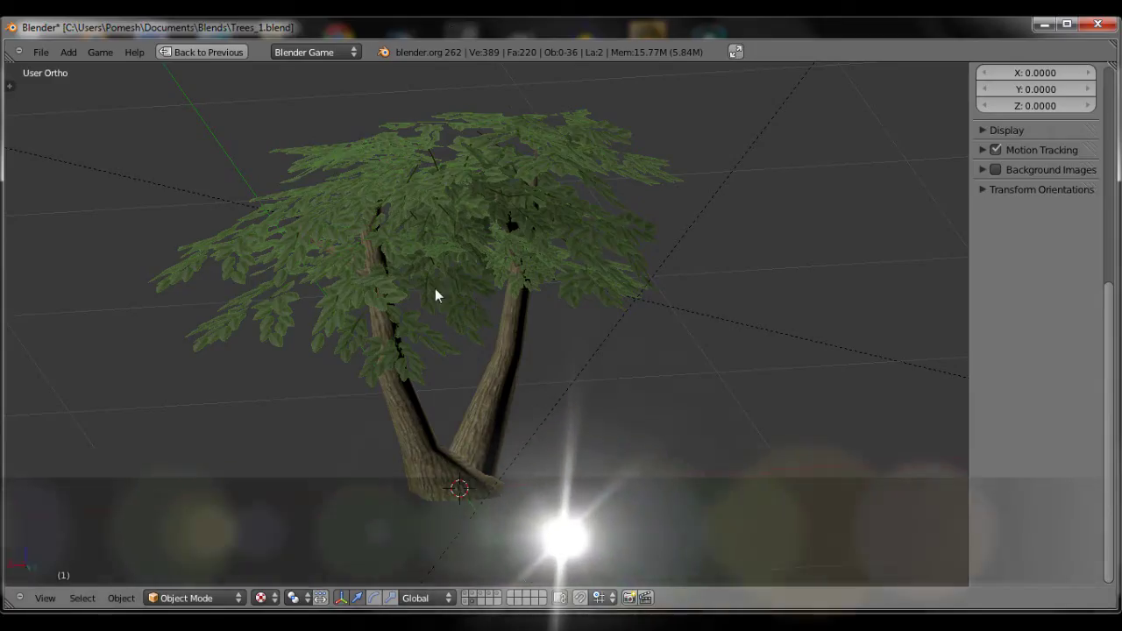
Preview the finished tree in the game engine from another angle and end the preview.
middle_drag(445, 313, 618, 388)
key(p)
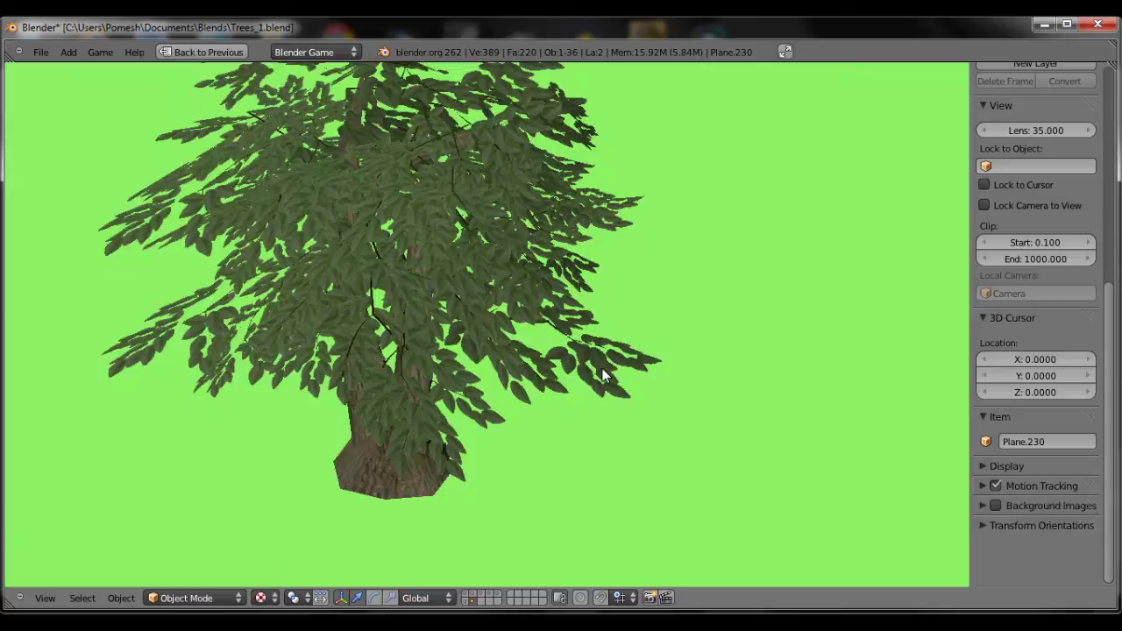
key(Escape)
Pull a single leaf plane out of the canopy so that it sits beside the tree.
right_click(576, 364)
key(g)
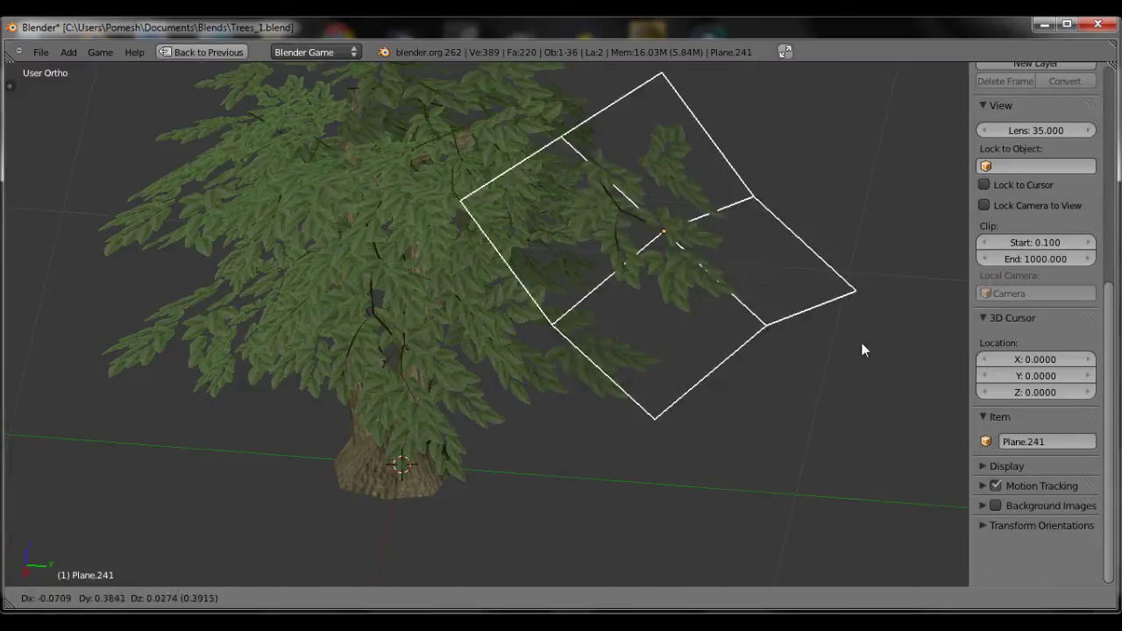
key(Escape)
key(g)
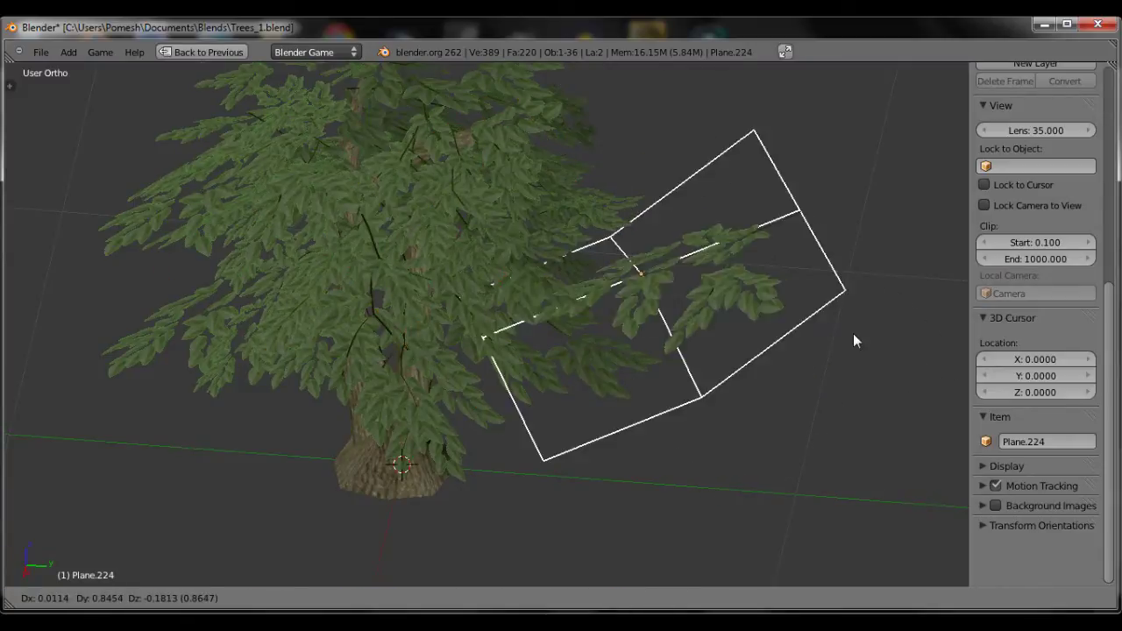
click(879, 355)
Examine the foliage up close and the whole tree from a distance, including a second game engine preview.
mouse_move(879, 355)
middle_down()
mouse_move(701, 402)
mouse_move(466, 435)
mouse_move(344, 317)
middle_up()
scroll(344, 317, up, 4)
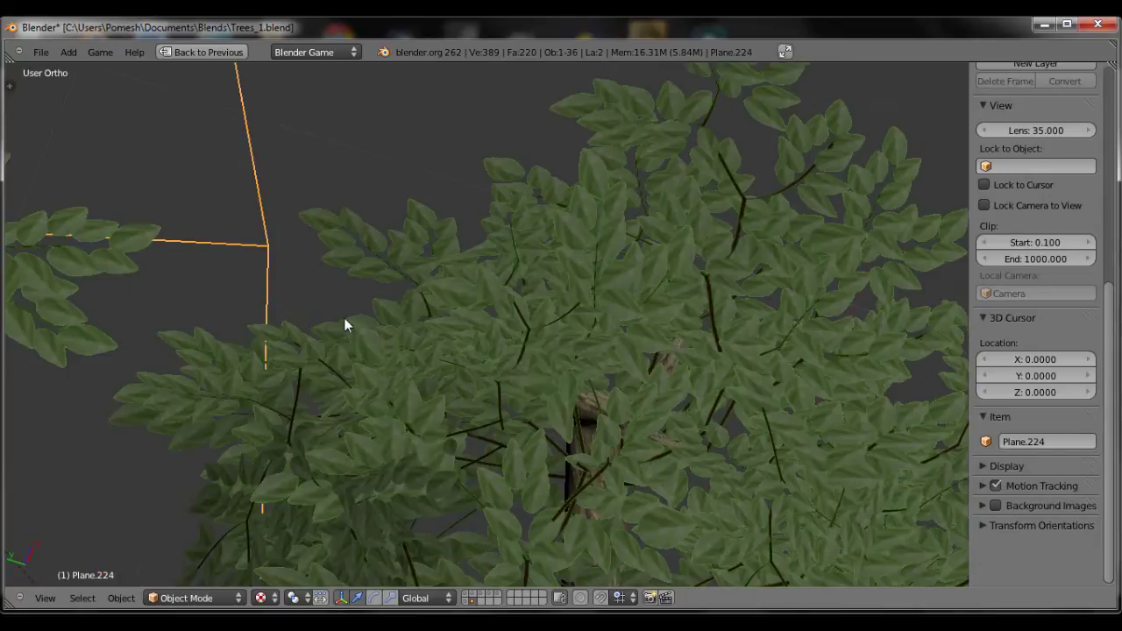
shift+middle_drag(542, 333, 876, 365)
shift+middle_drag(466, 307, 681, 342)
scroll(544, 365, up, 3)
middle_drag(541, 366, 696, 314)
scroll(617, 352, down, 6)
middle_drag(616, 352, 481, 309)
scroll(605, 321, down, 3)
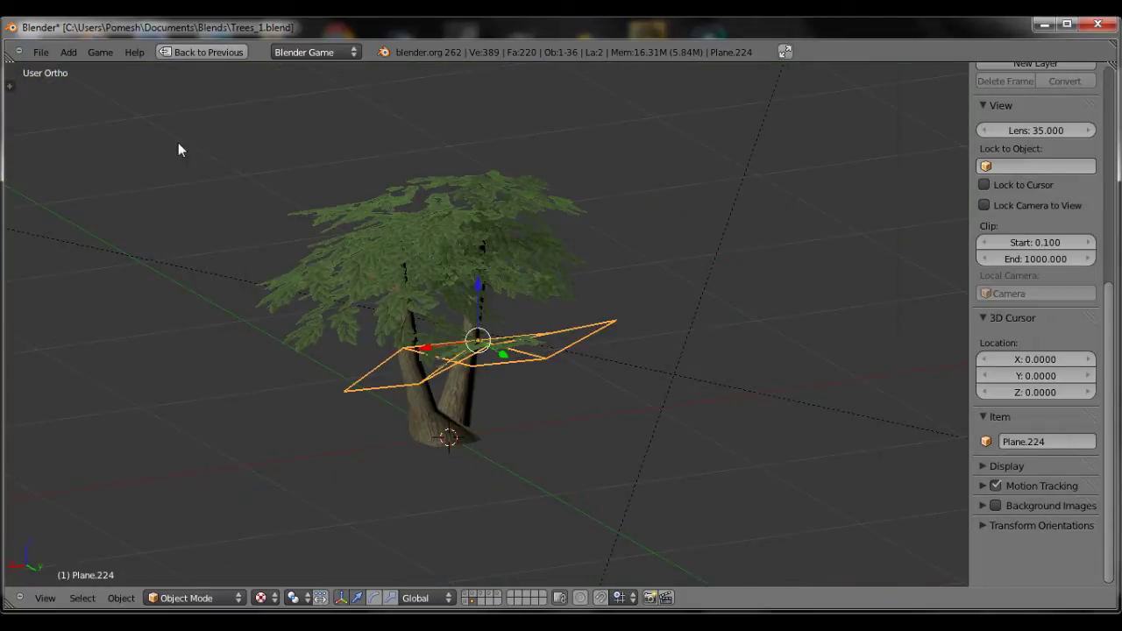
key(p)
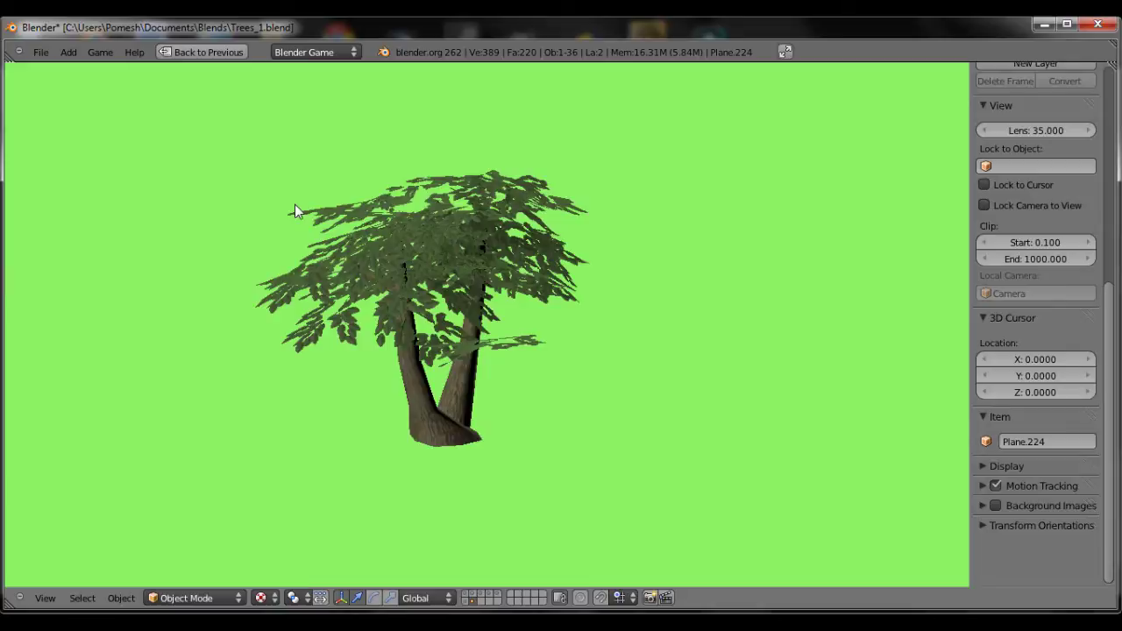
key(Escape)
Start a new file and delete all the default objects in the scene.
click(40, 51)
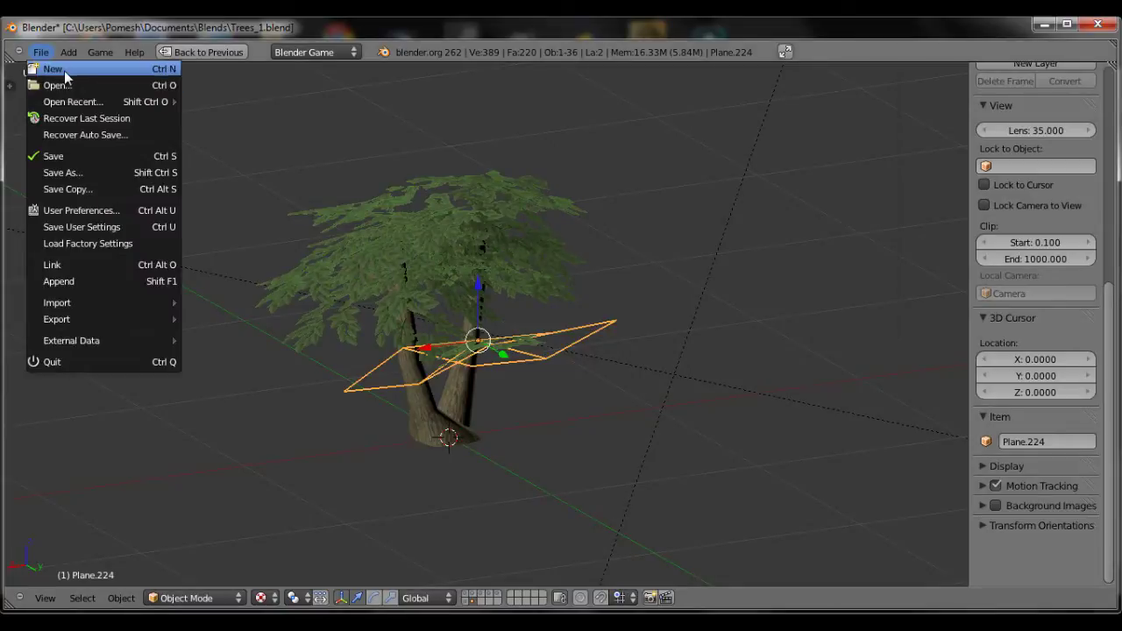
click(64, 70)
key(a)
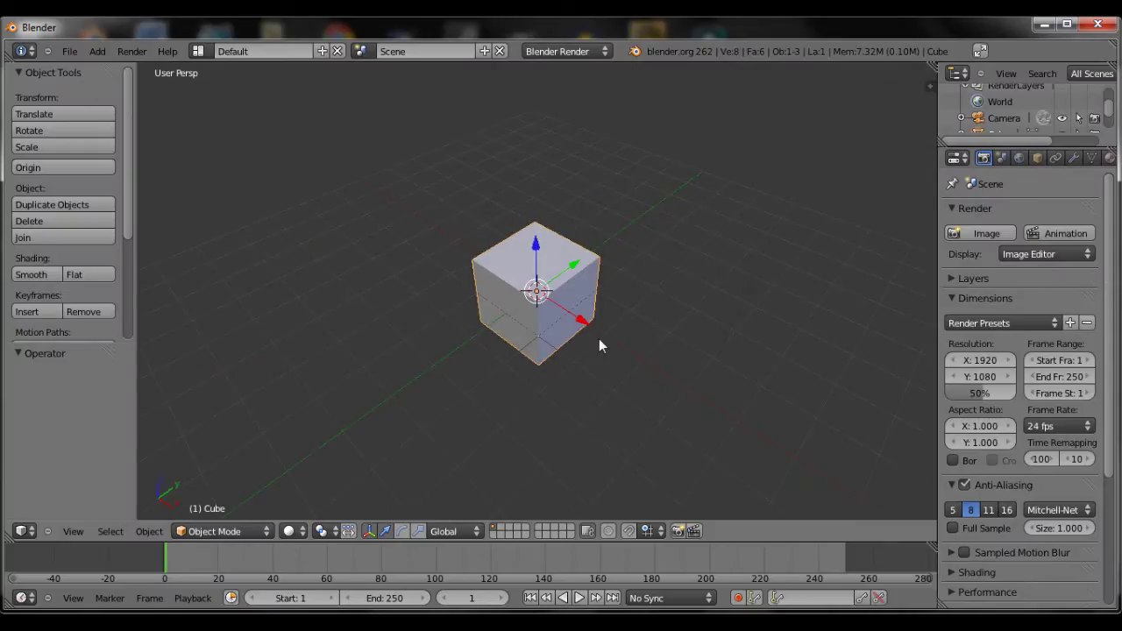
key(KP_7)
key(a)
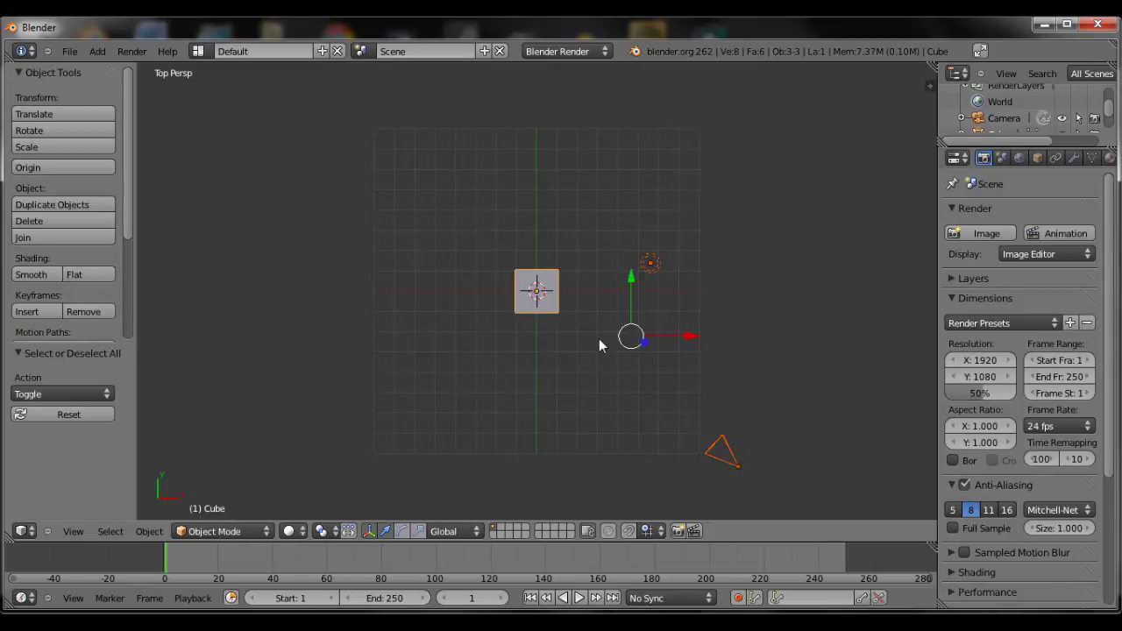
key(x)
key(Return)
Add a camera at the origin and set the render resolution to 512 by 512 at 100%.
key(shift+a)
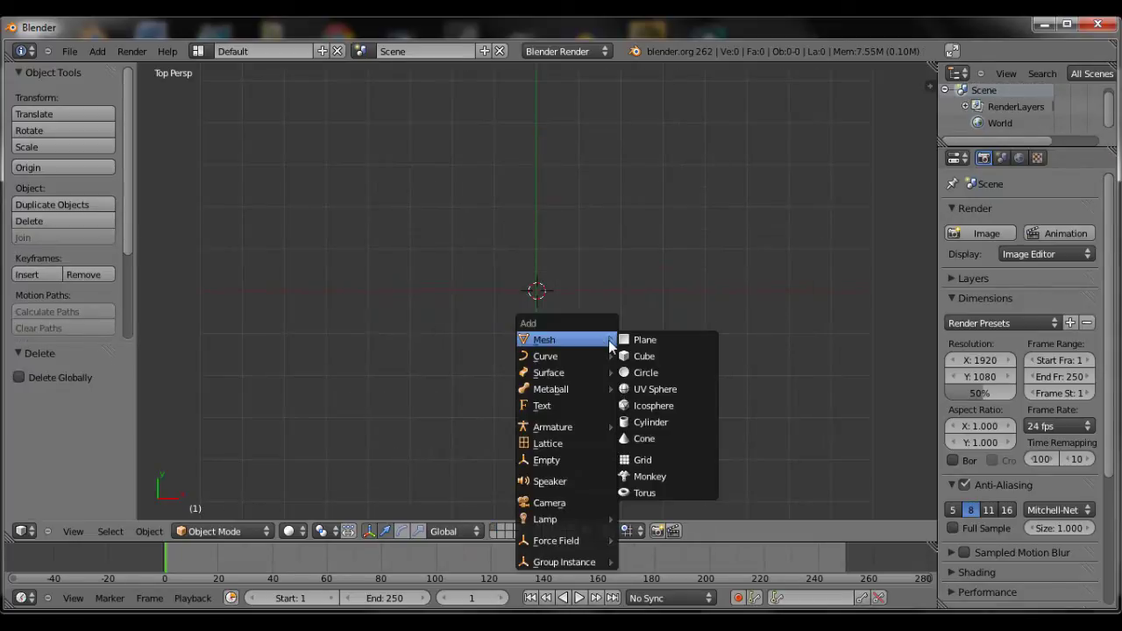
click(579, 512)
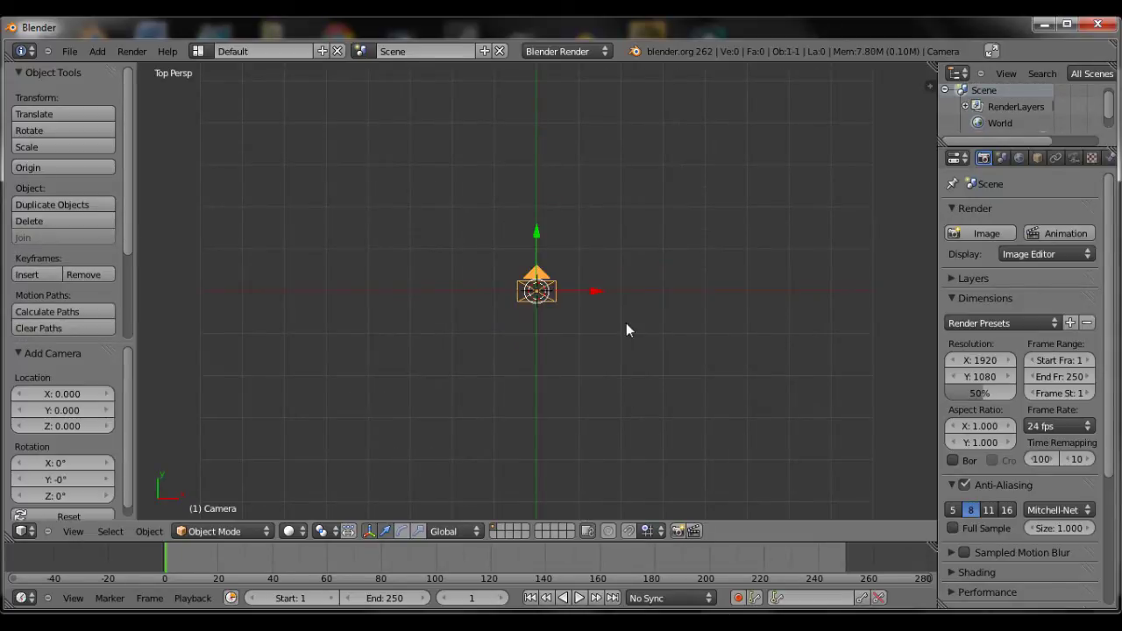
click(980, 363)
text(512)
key(Return)
click(973, 378)
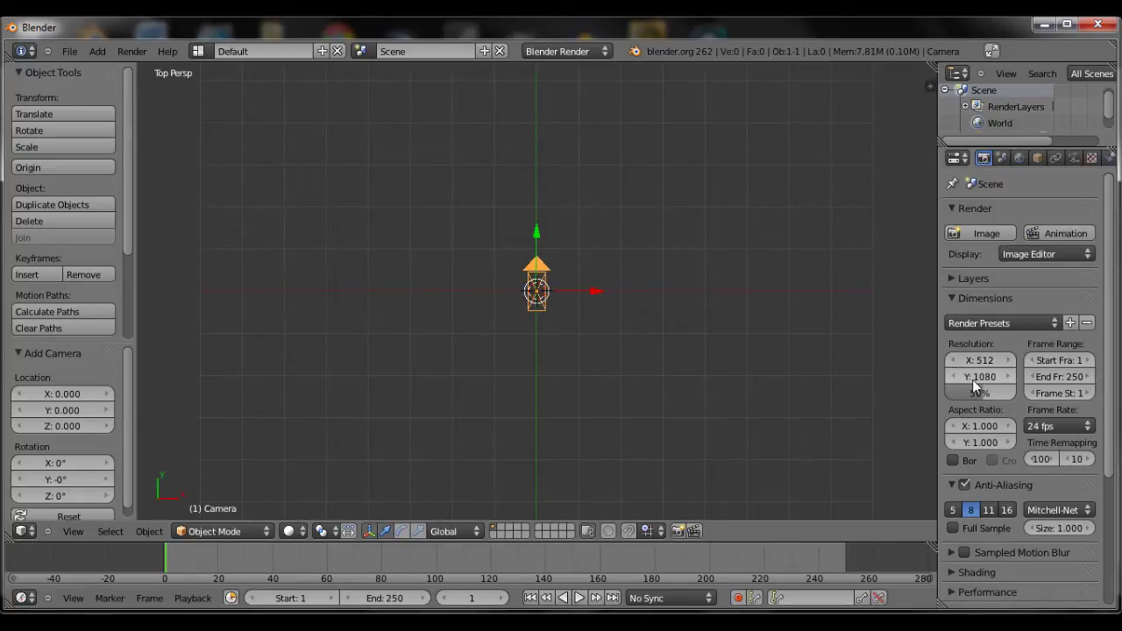
text(512)
key(Return)
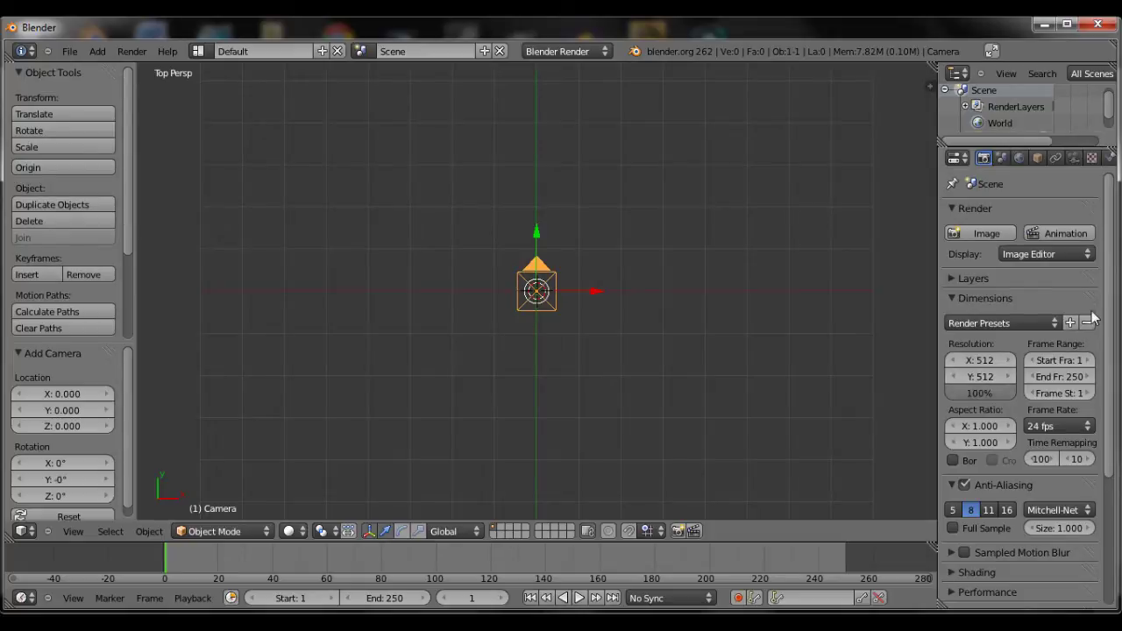
Make the camera orthographic and raise it about 15.56 units along the Z axis.
click(1074, 158)
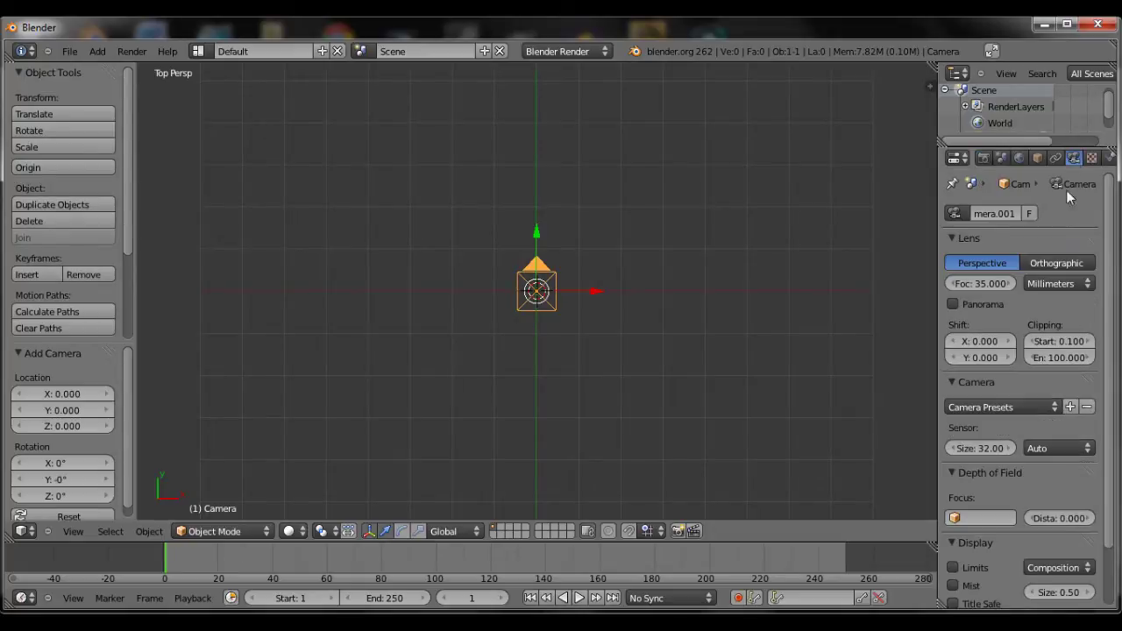
click(1055, 261)
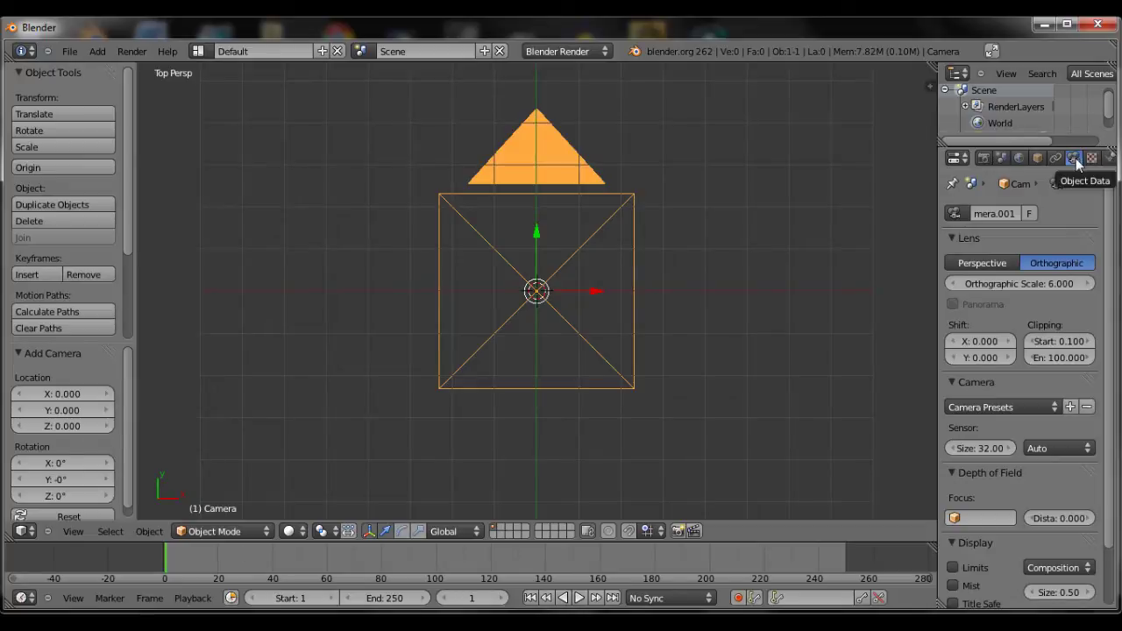
scroll(632, 293, down, 1)
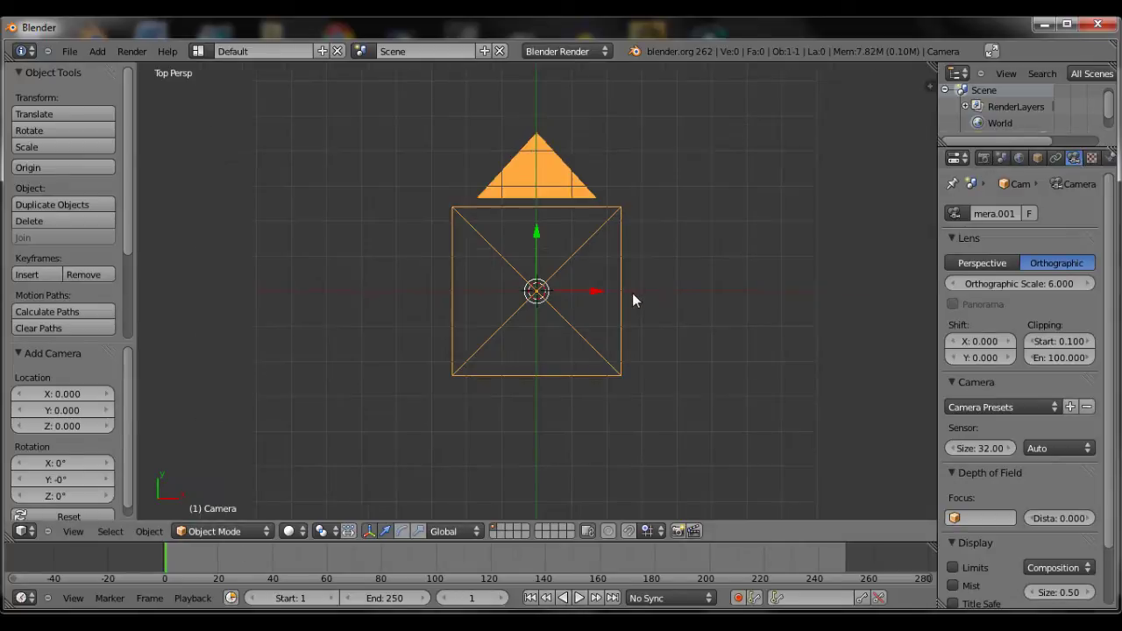
key(KP_3)
key(KP_5)
key(g)
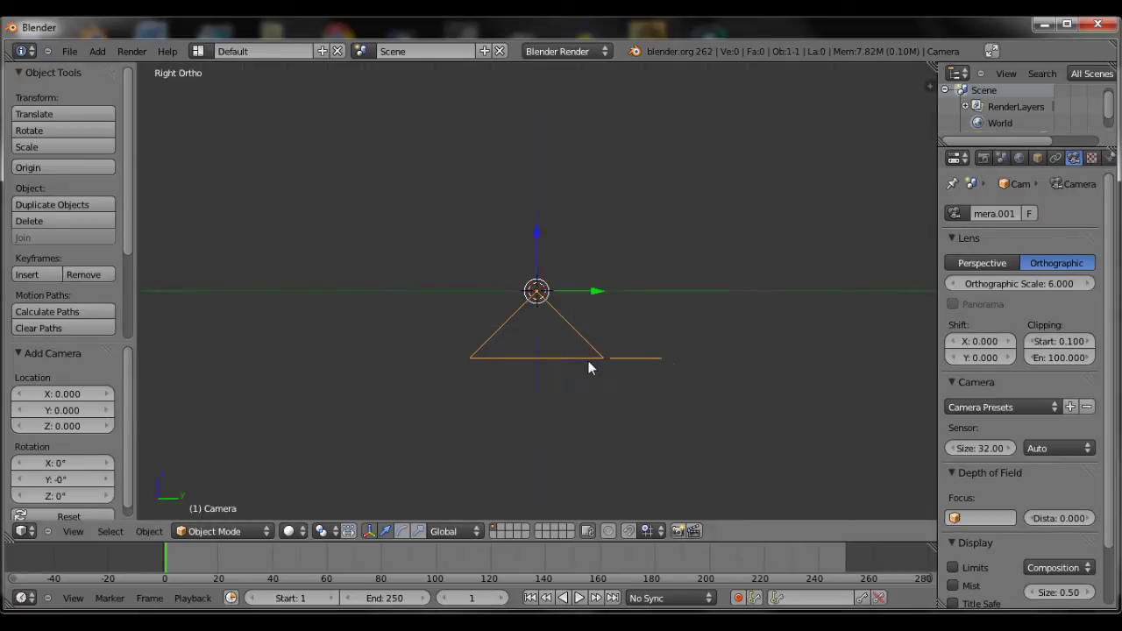
key(z)
click(574, 167)
shift+middle_drag(575, 213, 576, 335)
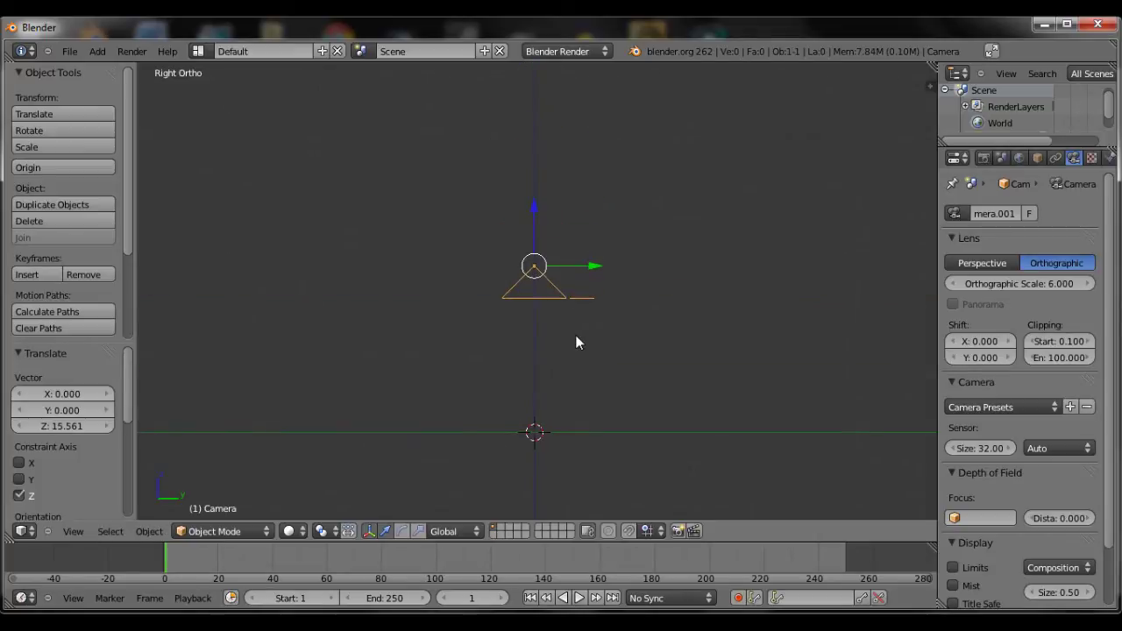
Add a plane at the origin and scale it to about 0.107 along X to form a narrow upright strip.
key(KP_7)
scroll(575, 342, up, 8)
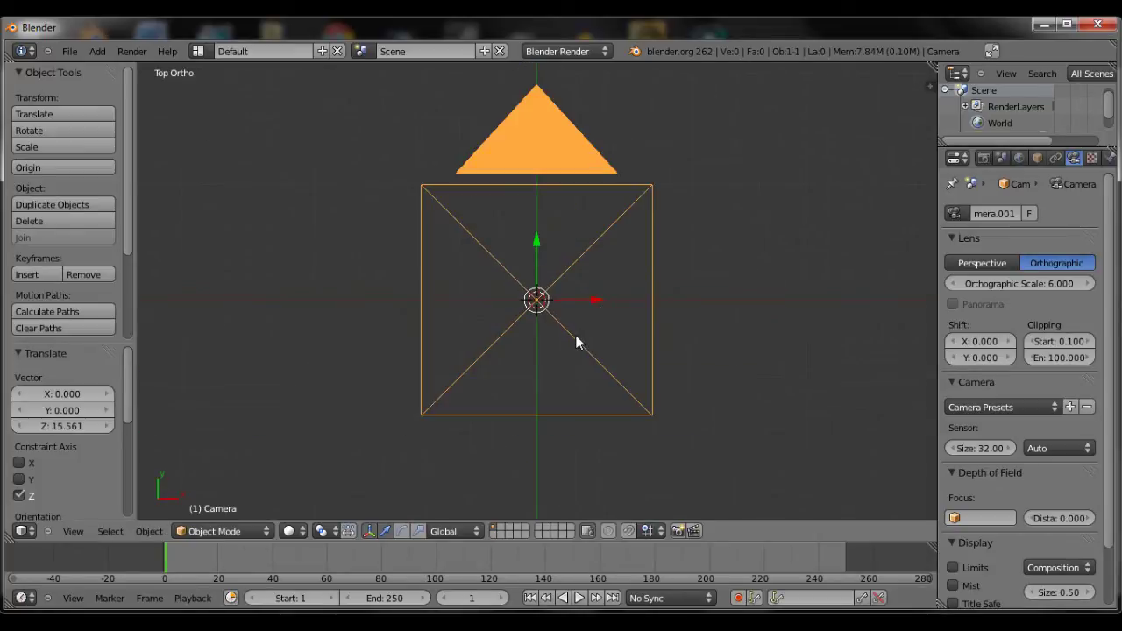
key(shift+a)
mouse_move(581, 149)
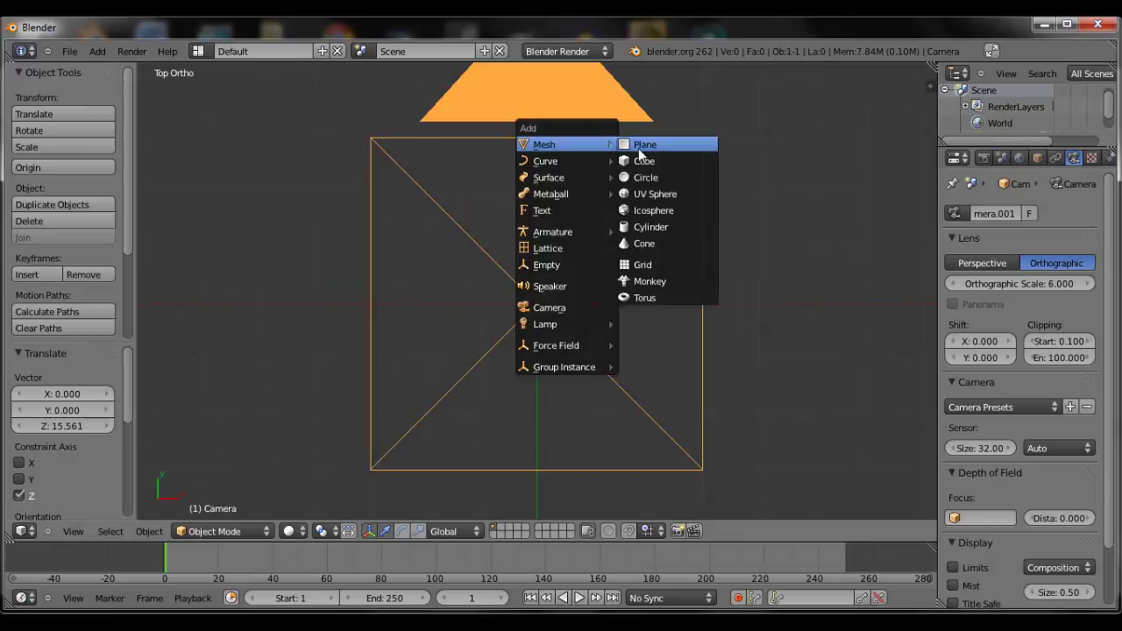
click(654, 145)
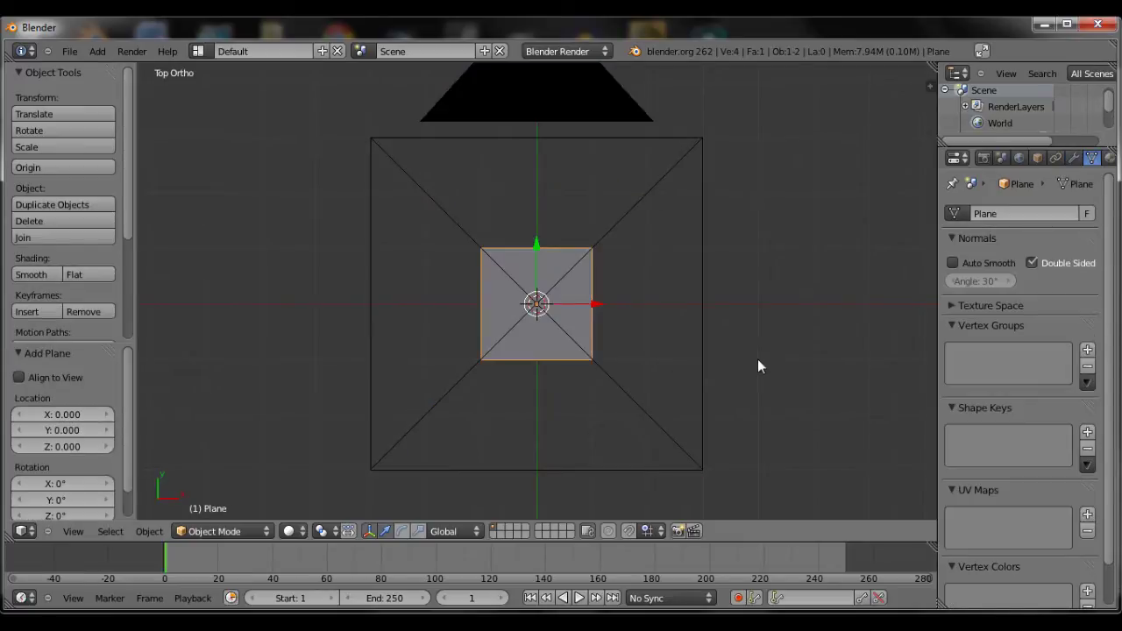
key(s)
key(x)
click(550, 325)
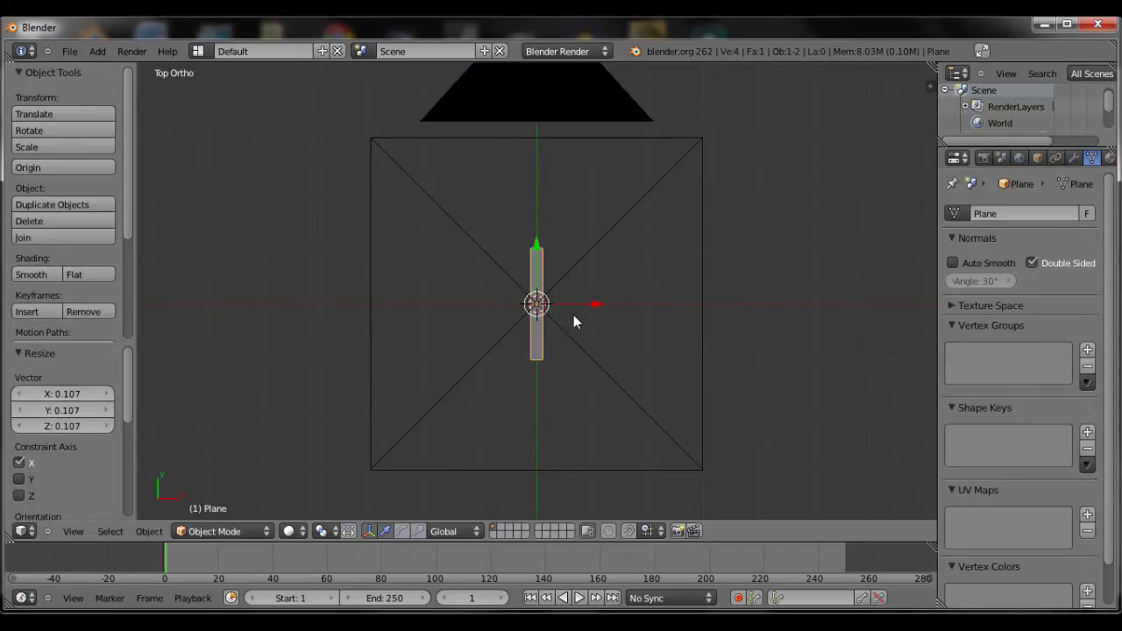
Move the strip down along Y to just above the camera frame's lower edge.
key(g)
key(y)
click(547, 412)
Divide the strip crosswise with seven evenly spaced loop cuts.
scroll(548, 412, up, 1)
key(Tab)
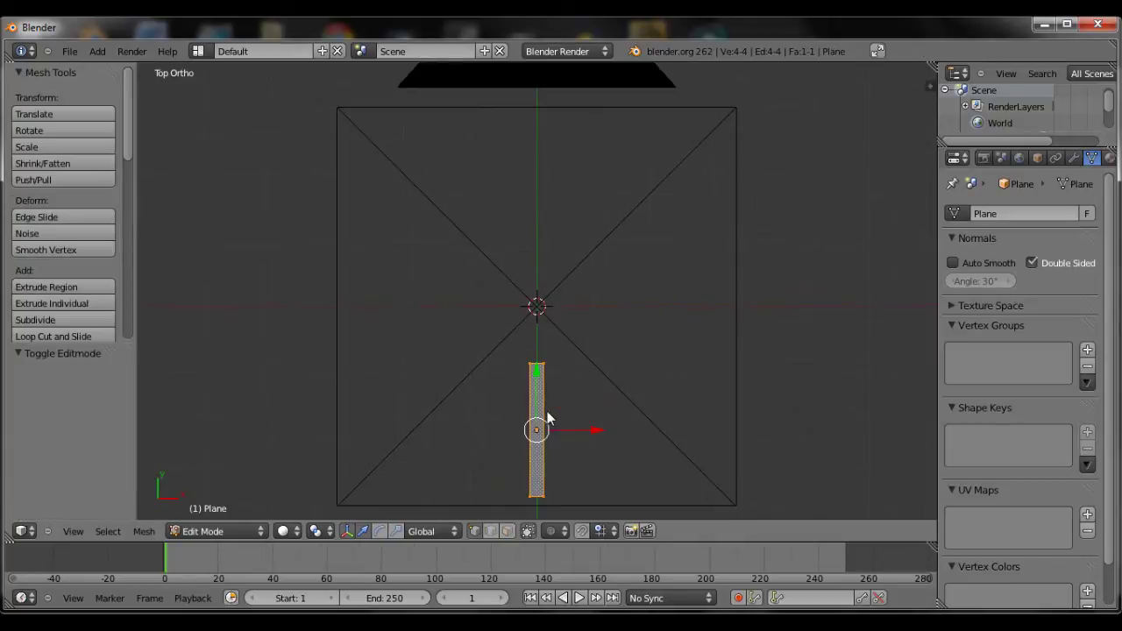
shift+middle_drag(547, 411, 549, 313)
key(ctrl+r)
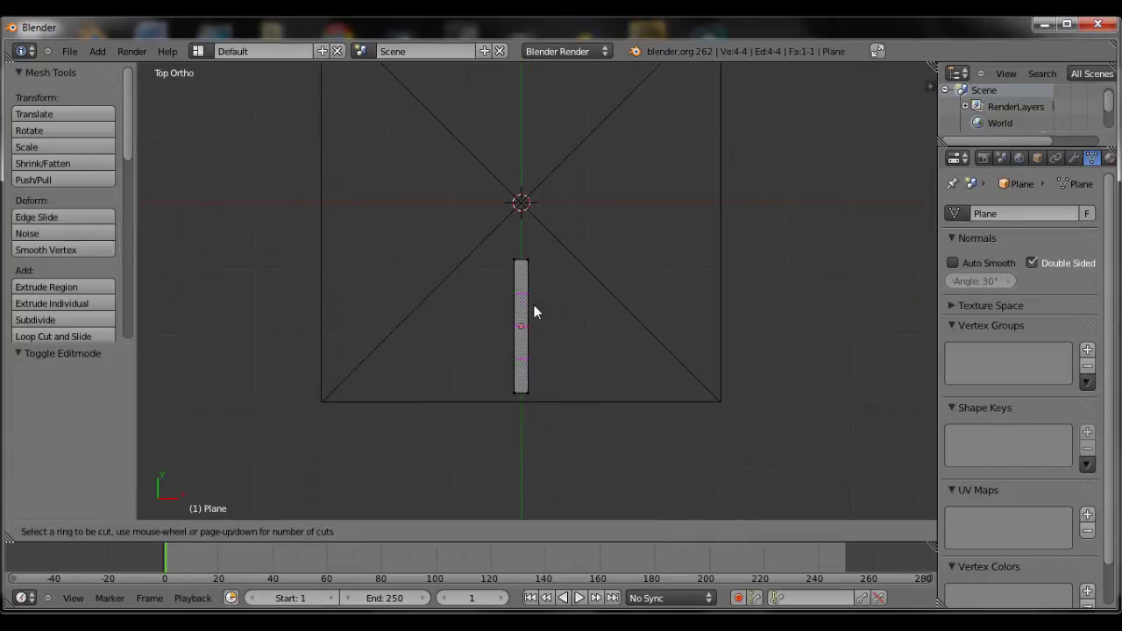
click(534, 305)
right_click(534, 305)
scroll(534, 305, up, 2)
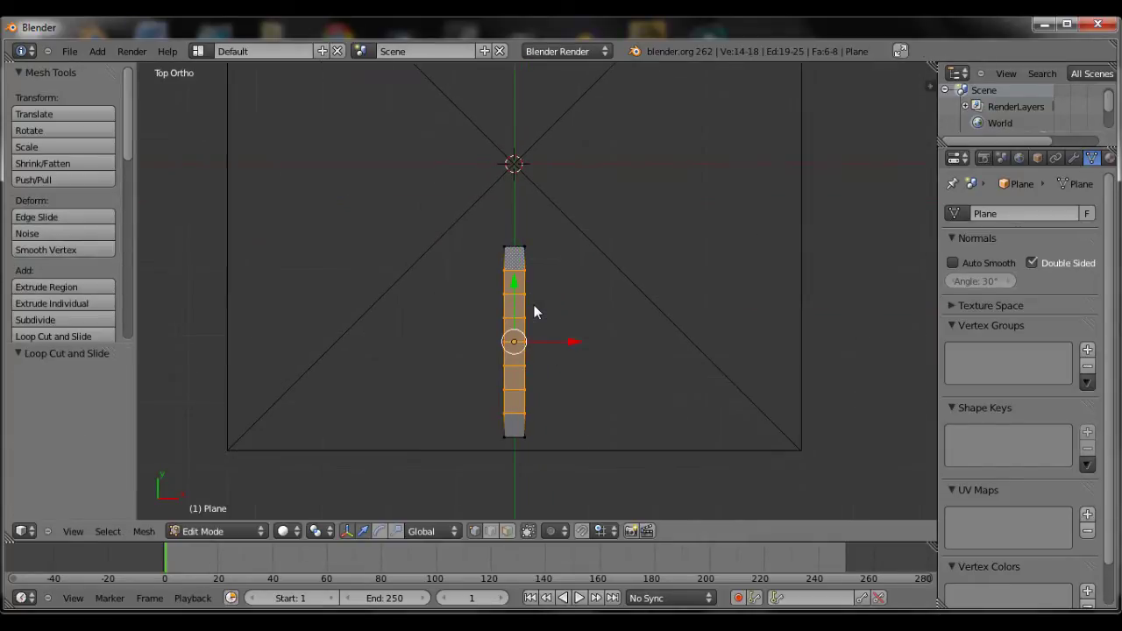
Thin the whole strip further by scaling it to about 0.467 along X.
key(Tab)
scroll(539, 346, up, 1)
key(s)
key(x)
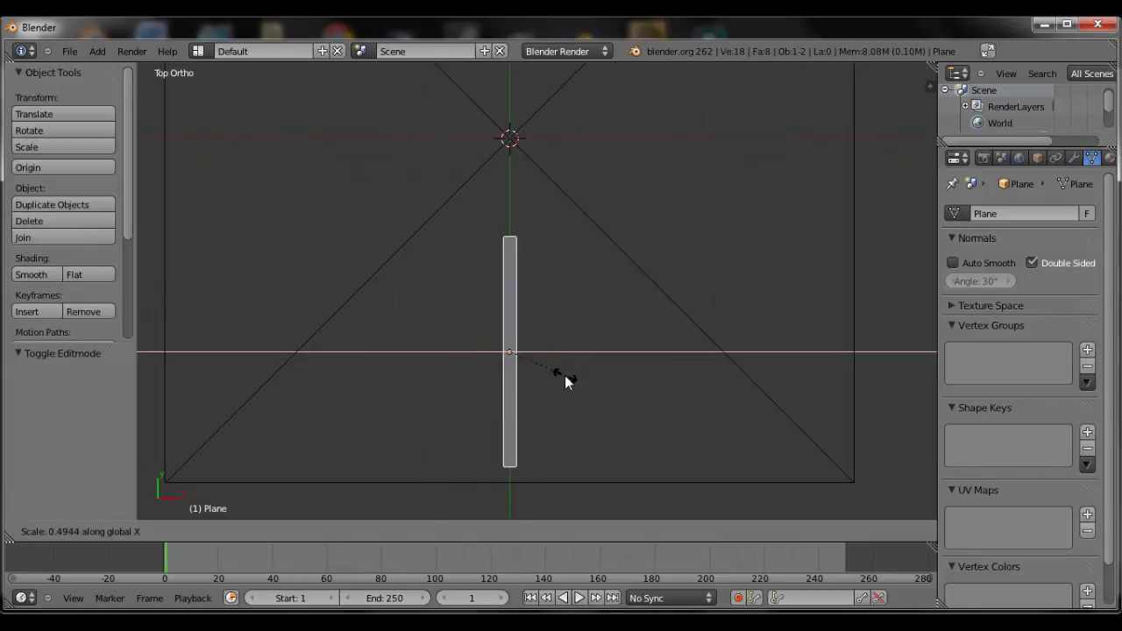
click(562, 381)
From the camera view, move the strip's upper end up and to the right to start the stem's bend.
key(KP_0)
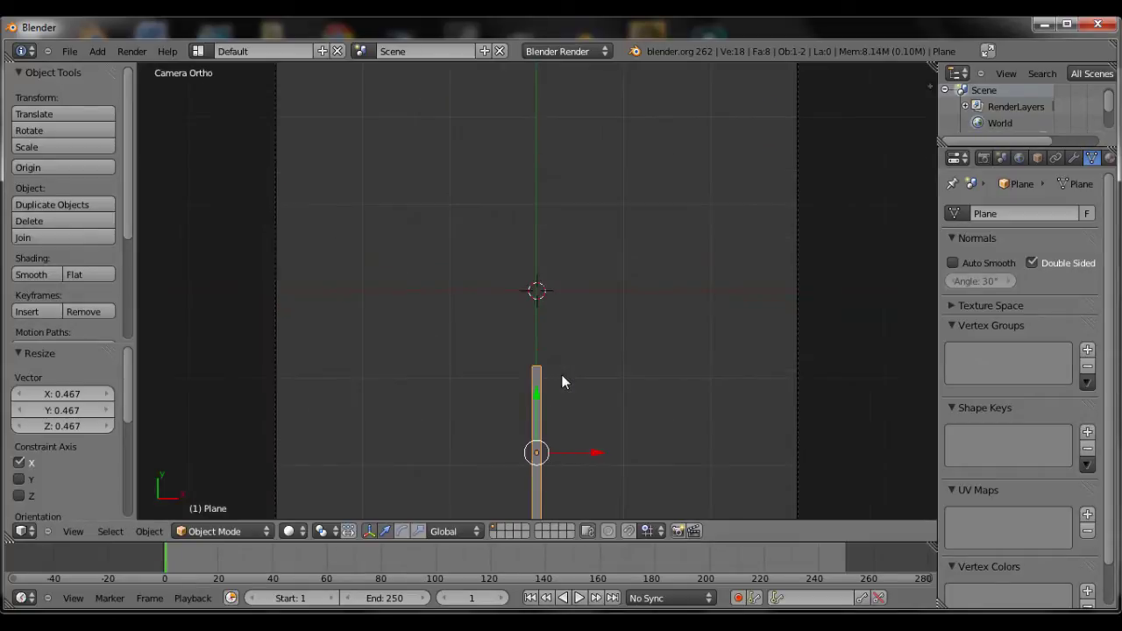
key(Tab)
scroll(544, 386, up, 1)
key(a)
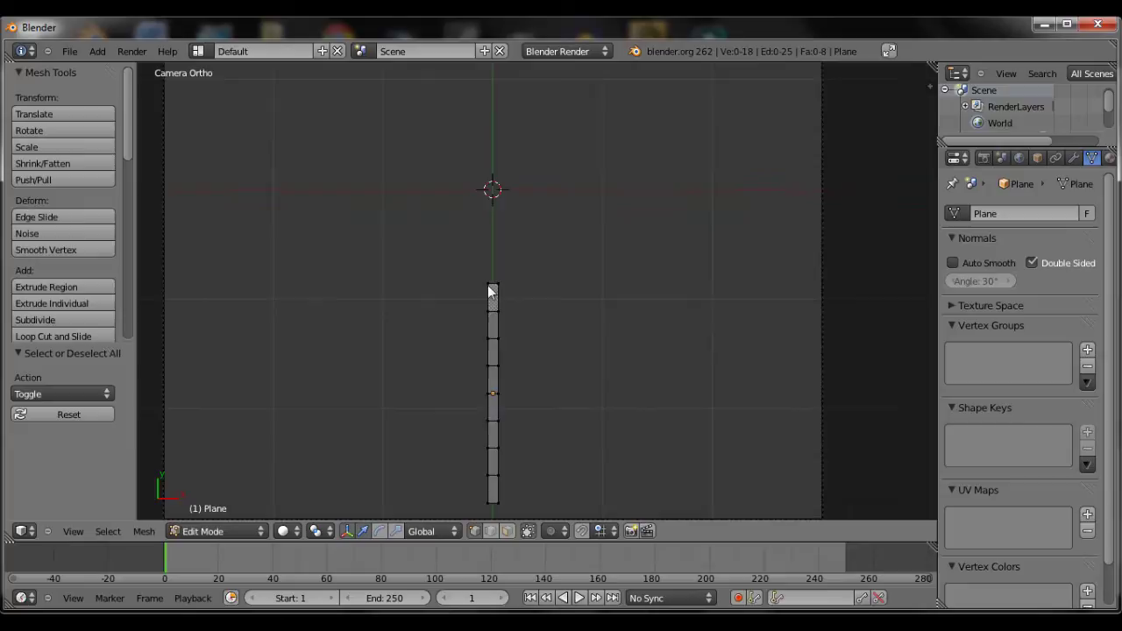
key(b)
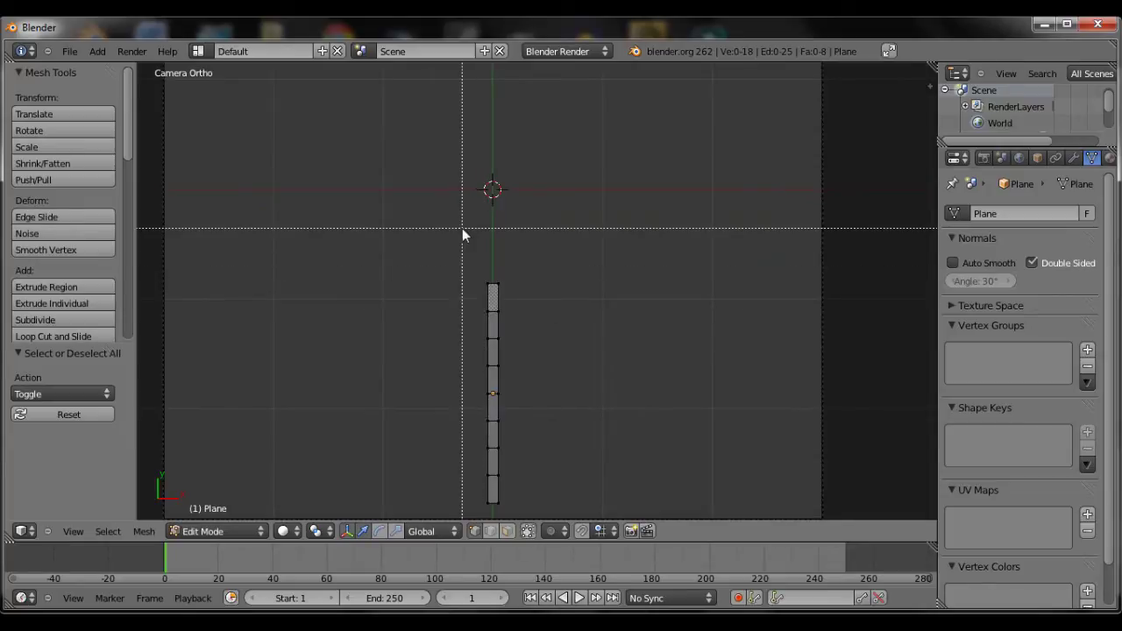
drag(483, 260, 558, 342)
key(g)
click(576, 223)
Reposition the two cross edges below the stem's upper end and rotate them about 16.9° to follow the bend.
key(a)
key(b)
key(g)
click(583, 329)
key(r)
click(594, 351)
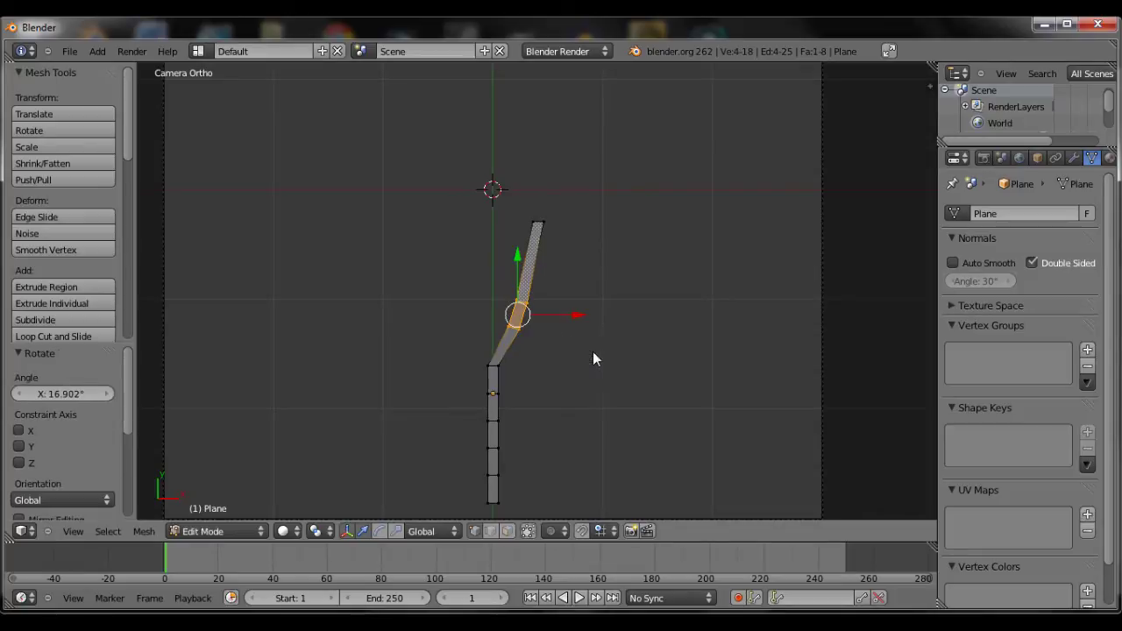
Shift the cross edges in the lower half of the stem to the left to give it a natural curve.
key(a)
key(b)
key(g)
click(499, 375)
drag(478, 354, 500, 371)
key(a)
key(g)
key(b)
key(g)
click(610, 359)
Rotate the stem's top edge and extrude a slightly narrower segment from it, leaning up and to the left.
drag(524, 210, 558, 235)
key(r)
click(607, 209)
key(e)
key(s)
click(599, 181)
Adjust the position of the vertices around the middle of the stem to smooth its curve.
key(g)
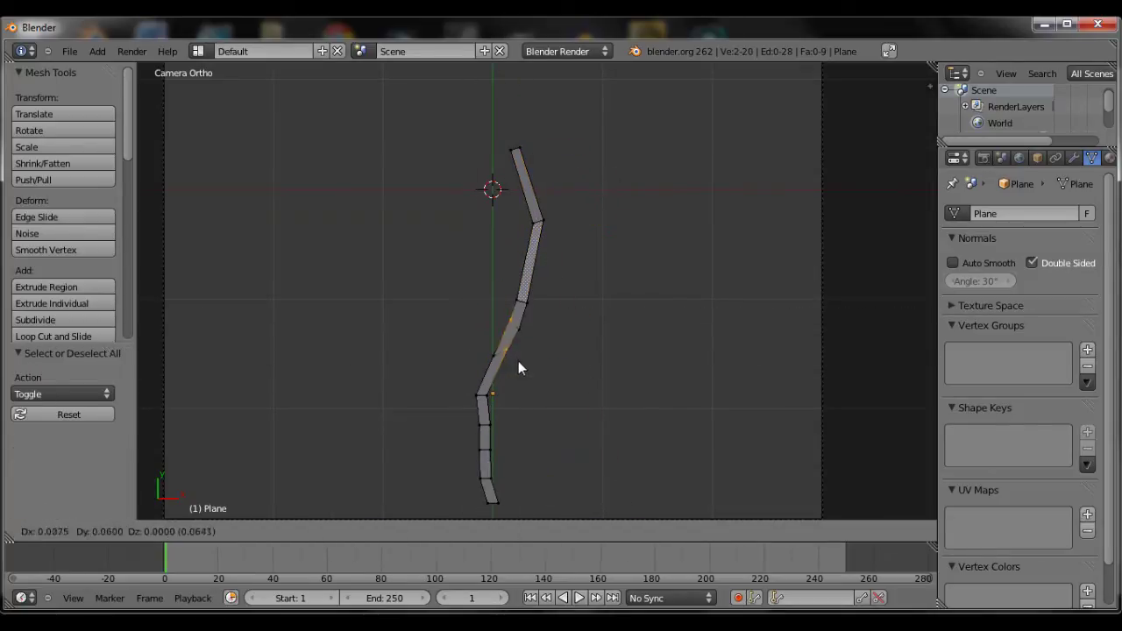
scroll(519, 377, down, 2)
scroll(520, 412, up, 1)
click(518, 371)
Extrude a two-segment side branch from the middle of the stem, reaching out to the left and upward.
key(a)
key(b)
drag(491, 332, 519, 351)
key(e)
key(e)
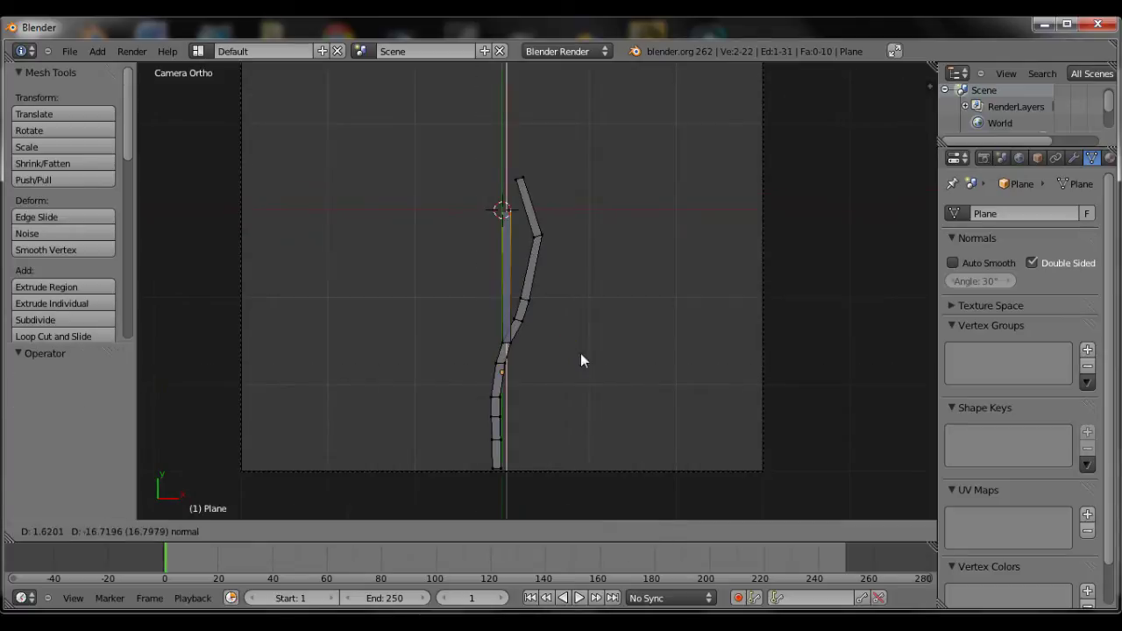
key(g)
key(e)
click(572, 271)
key(g)
click(461, 278)
Extrude a two-segment side branch to the right from the stem, slightly above the left branch.
key(a)
key(g)
drag(505, 280, 549, 307)
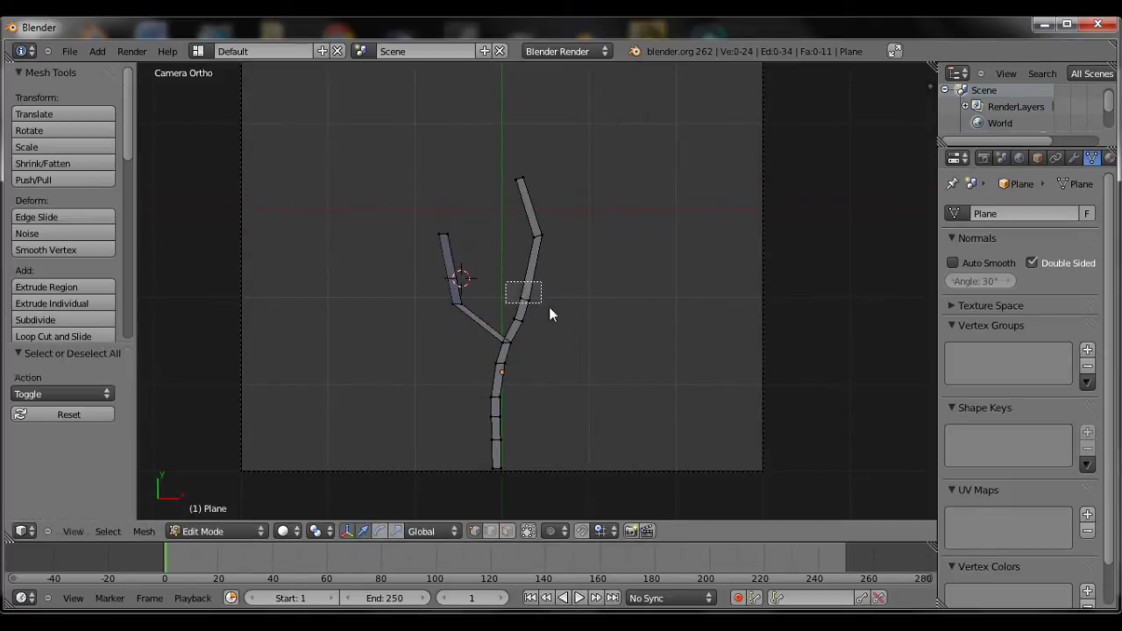
key(e)
key(g)
key(e)
Reshape the left branch's bend and extrude its tip further up and outward.
key(a)
key(b)
drag(501, 174, 564, 197)
key(g)
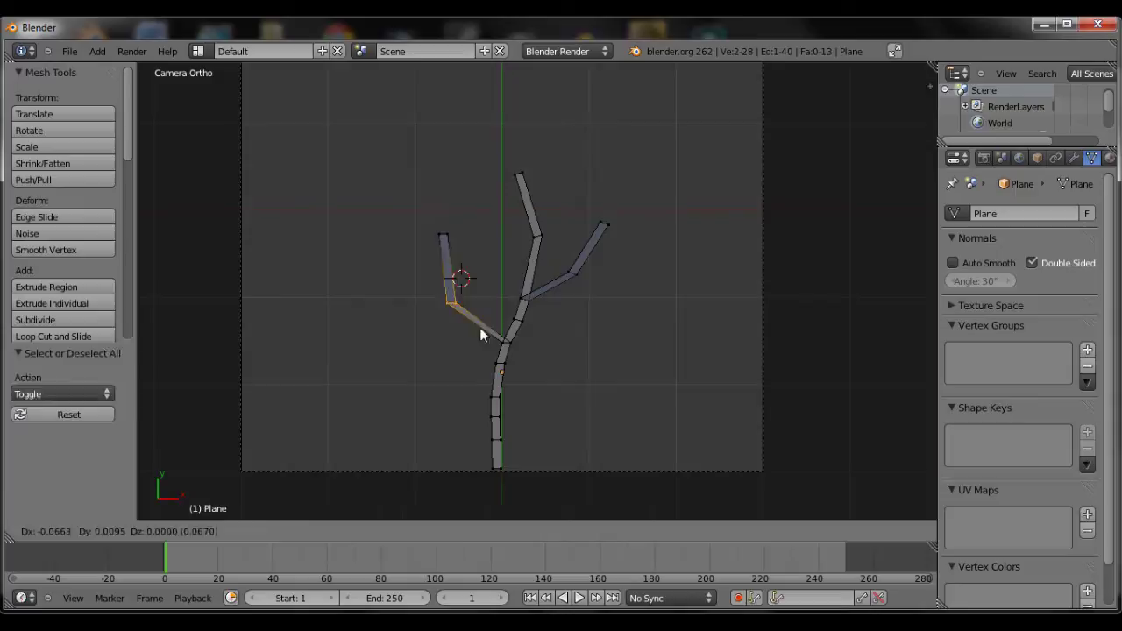
key(e)
Move the tip of the main stem upward and extrude another segment from it, leaning up and to the left.
key(a)
key(b)
drag(501, 164, 543, 191)
key(g)
key(e)
key(b)
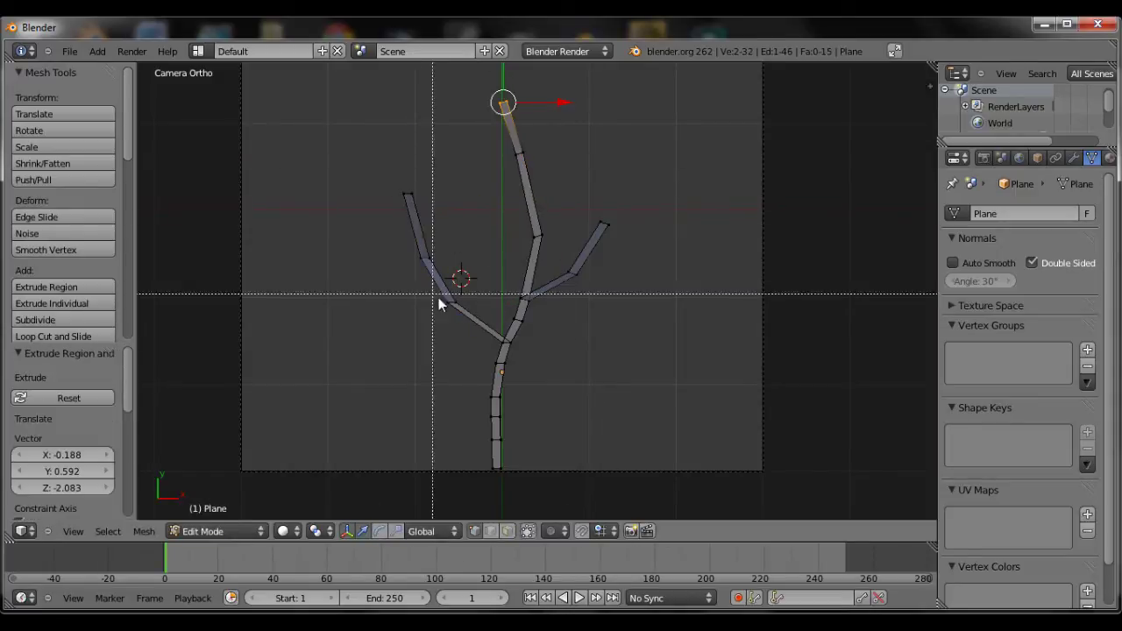
Extrude a two-segment offshoot from the lower bend of the left branch, reaching left and then upward.
drag(434, 294, 465, 314)
key(ctrl+z)
key(a)
key(b)
key(e)
click(448, 319)
key(g)
click(368, 327)
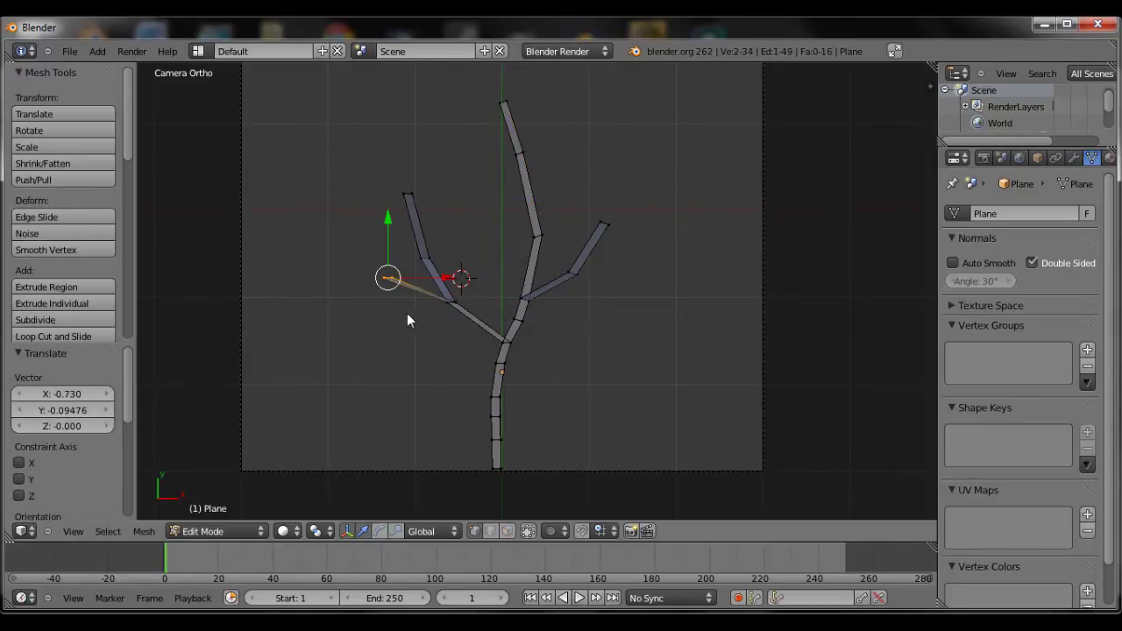
key(e)
key(g)
Rotate the pair of vertices at the left branch's fork by about -46° to even out the joint.
key(a)
key(b)
key(r)
click(435, 320)
key(b)
drag(440, 290, 466, 312)
key(r)
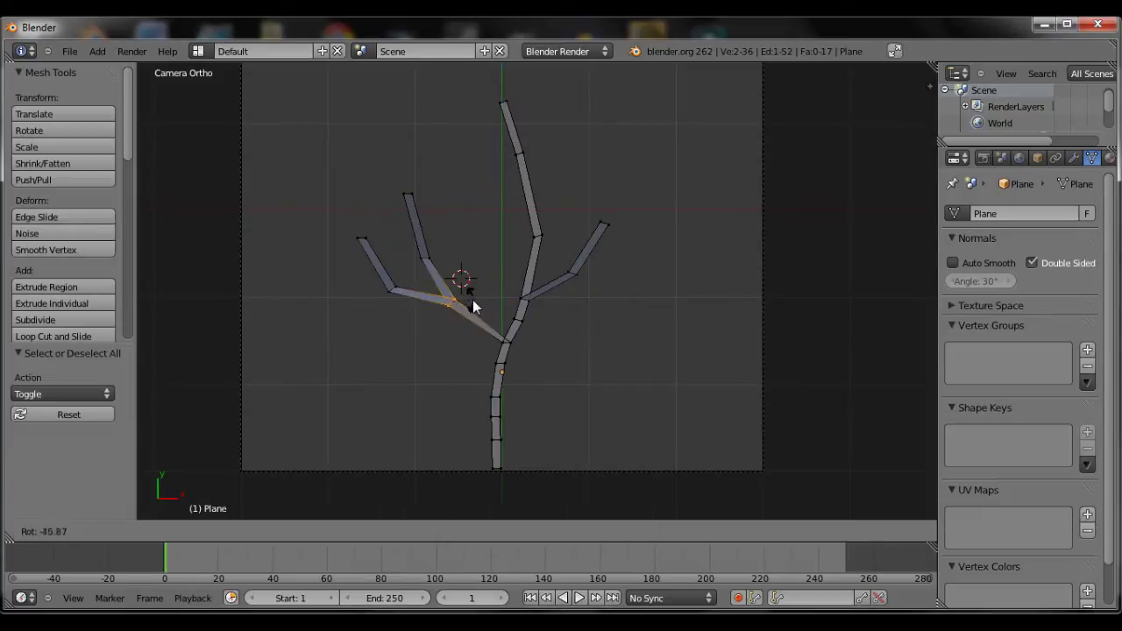
click(476, 309)
Leave mesh editing and apply smooth shading to the twig.
scroll(605, 320, down, 2)
key(Tab)
scroll(622, 373, up, 4)
click(58, 272)
scroll(619, 389, down, 1)
mouse_move(618, 391)
shift+middle_down()
mouse_move(615, 371)
mouse_move(592, 421)
mouse_move(541, 380)
shift+middle_up()
scroll(613, 373, down, 4)
scroll(455, 381, up, 3)
shift+middle_drag(454, 379, 556, 385)
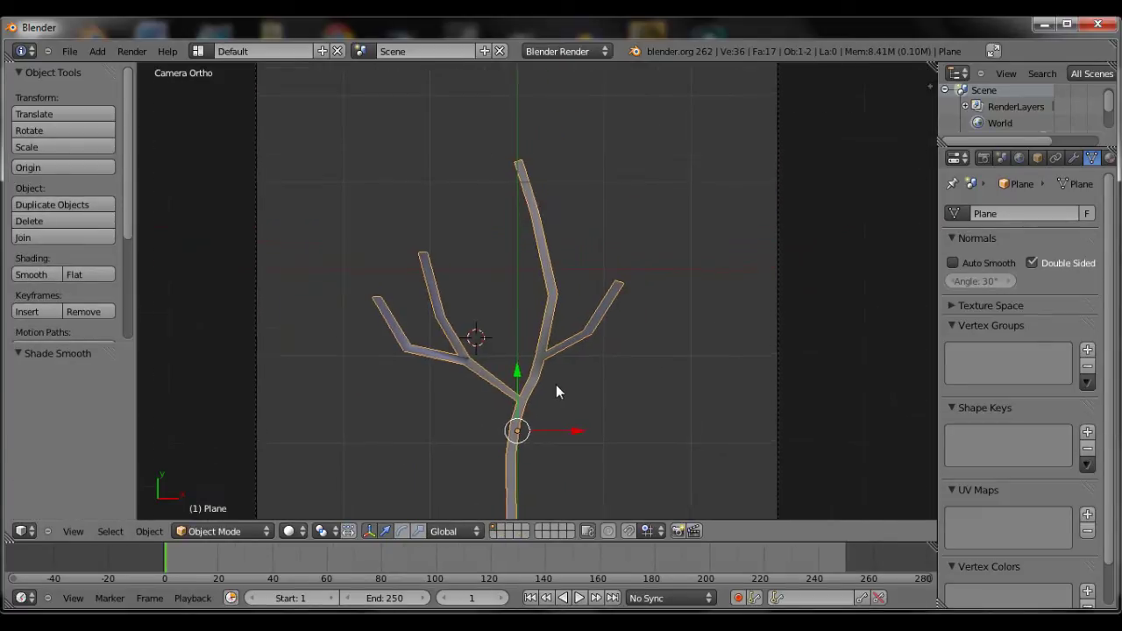
Add a new mesh plane at the 3D cursor as the base of a leaf.
scroll(557, 385, down, 1)
key(shift+a)
mouse_move(557, 385)
mouse_move(517, 369)
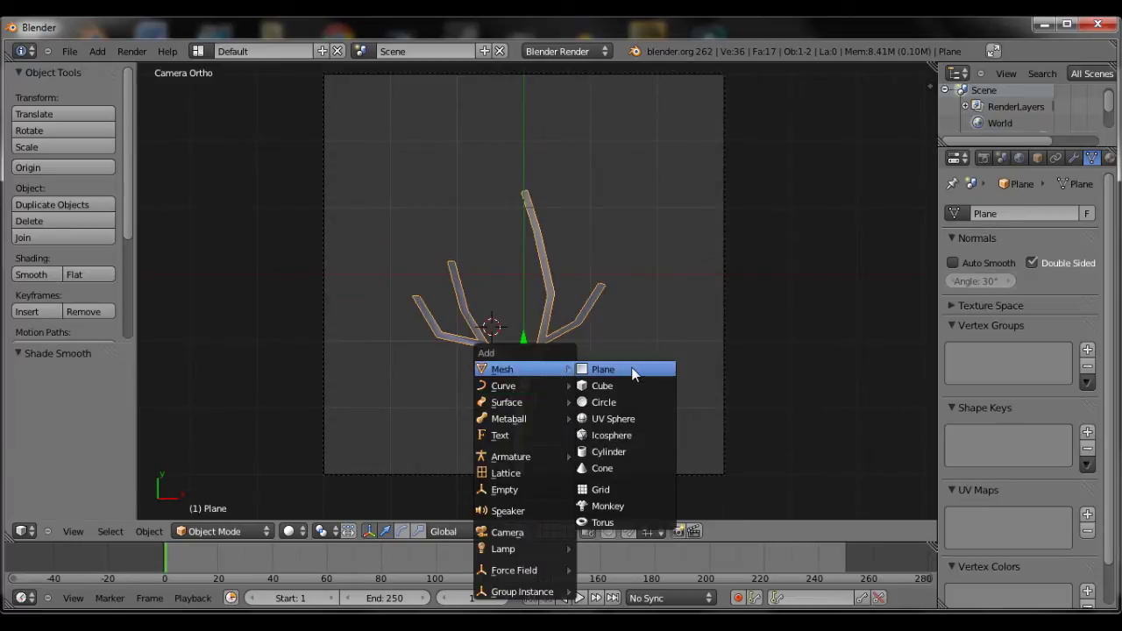
click(601, 368)
scroll(574, 361, up, 2)
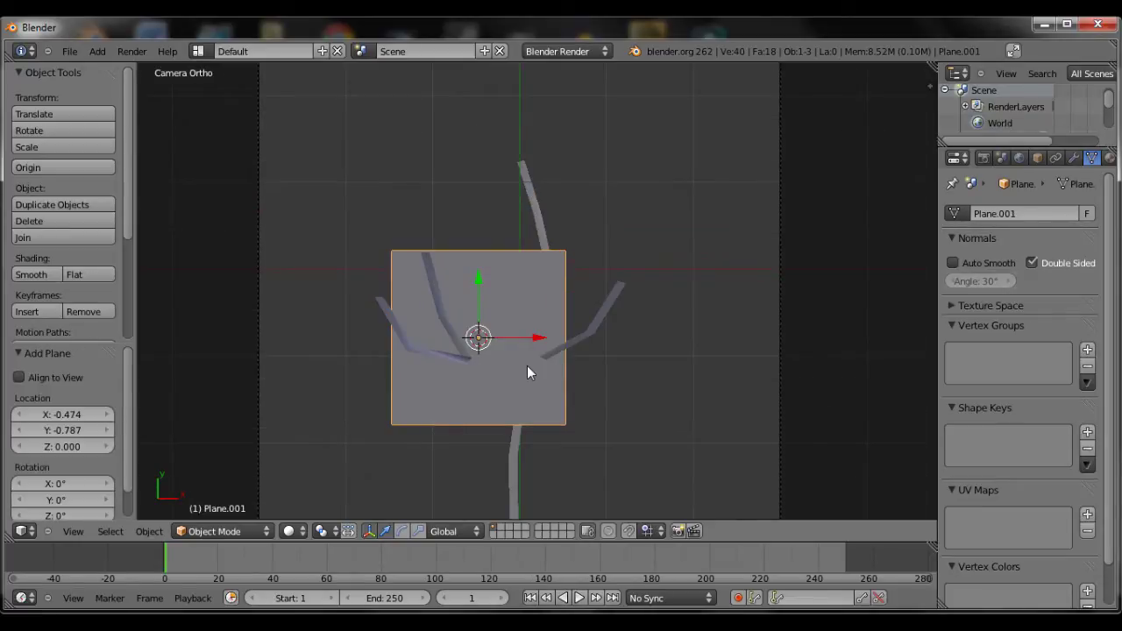
key(g)
right_click(602, 254)
Extrude the plane's upper edge 0.691 upward along Y and scale the new edge to about 0.57.
key(Tab)
scroll(602, 255, down, 1)
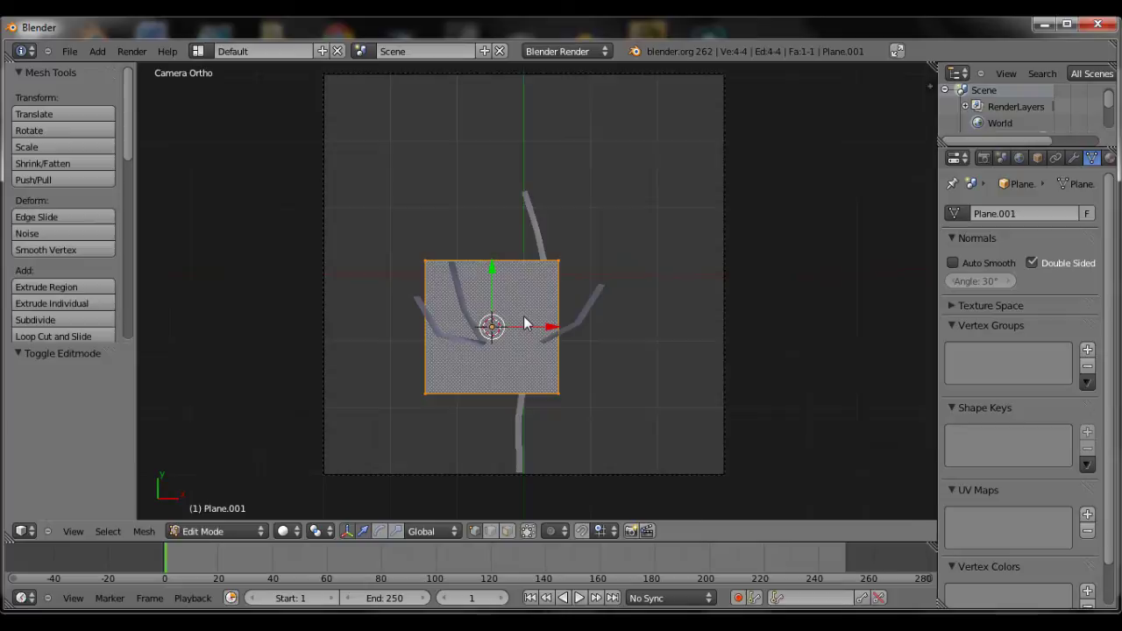
key(a)
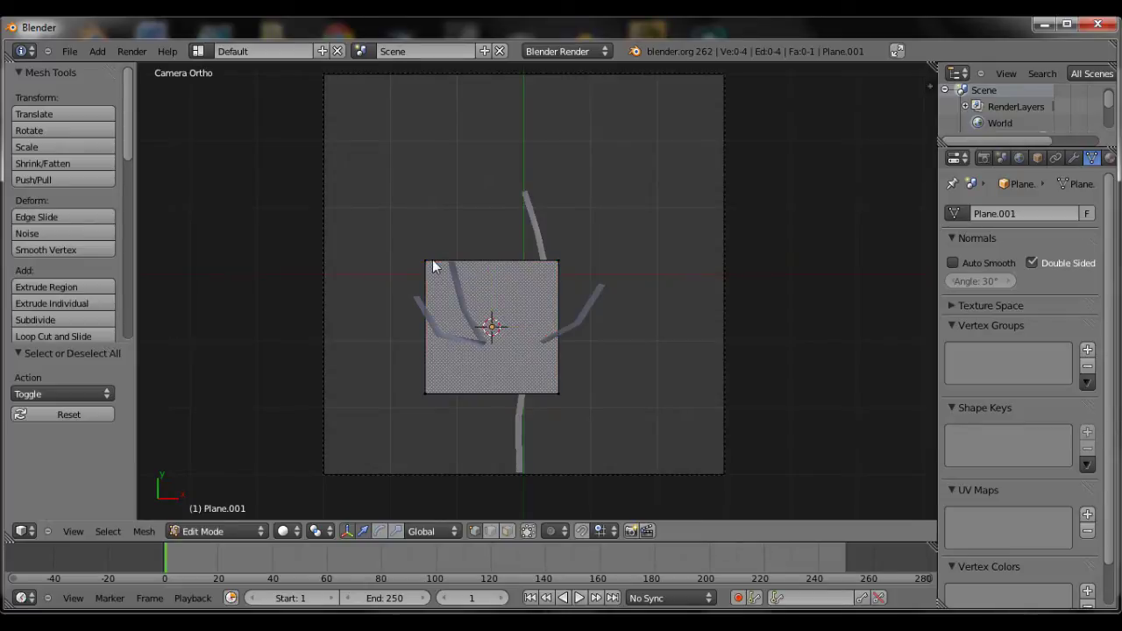
key(b)
drag(394, 240, 600, 284)
key(e)
click(625, 258)
key(s)
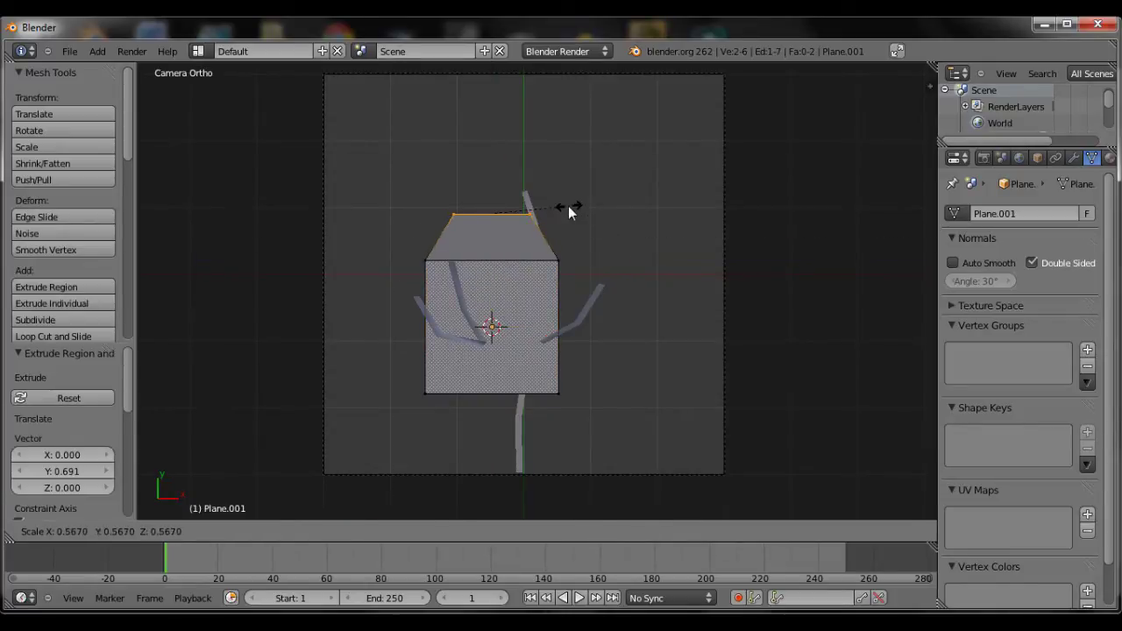
click(569, 206)
Add a horizontal loop cut through the square face, raise it about 0.42 along Y and narrow it slightly.
key(a)
key(b)
key(ctrl+r)
click(488, 326)
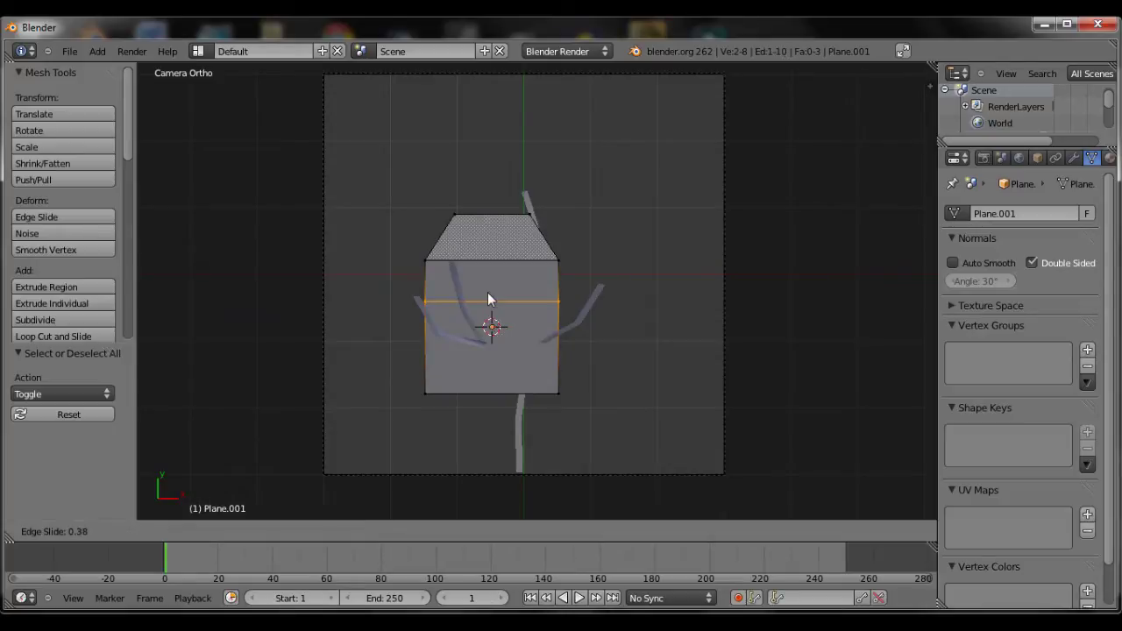
right_click(453, 316)
key(g)
key(y)
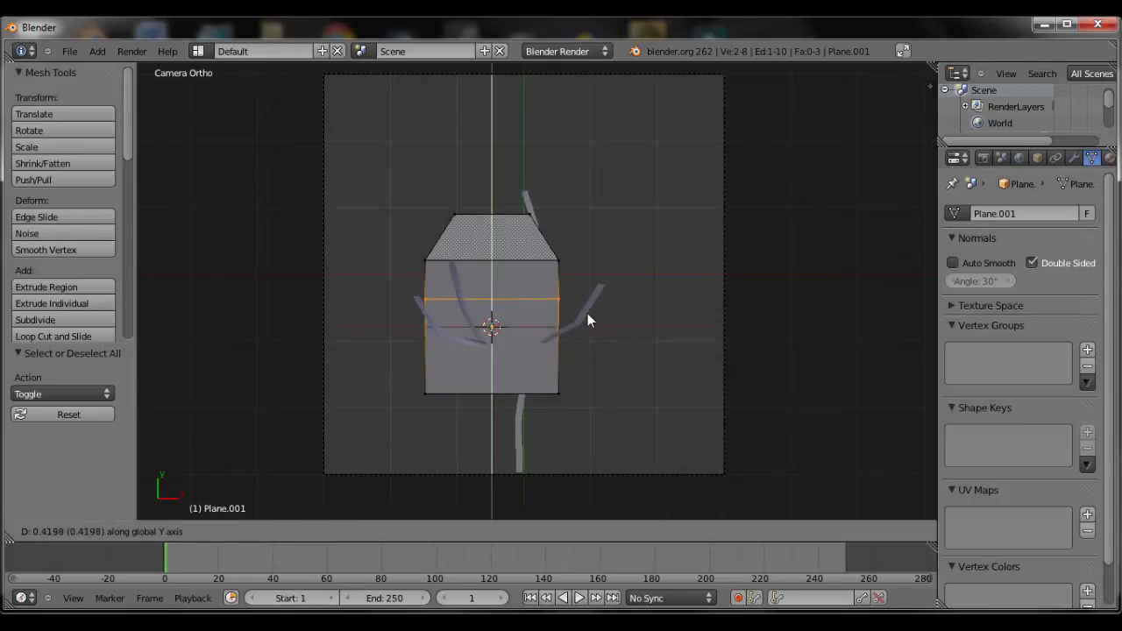
click(586, 314)
key(s)
click(571, 320)
Scale the leaf's bottom edge to 0.386 and raise it about 0.58 along Y.
key(a)
right_click(491, 394)
key(s)
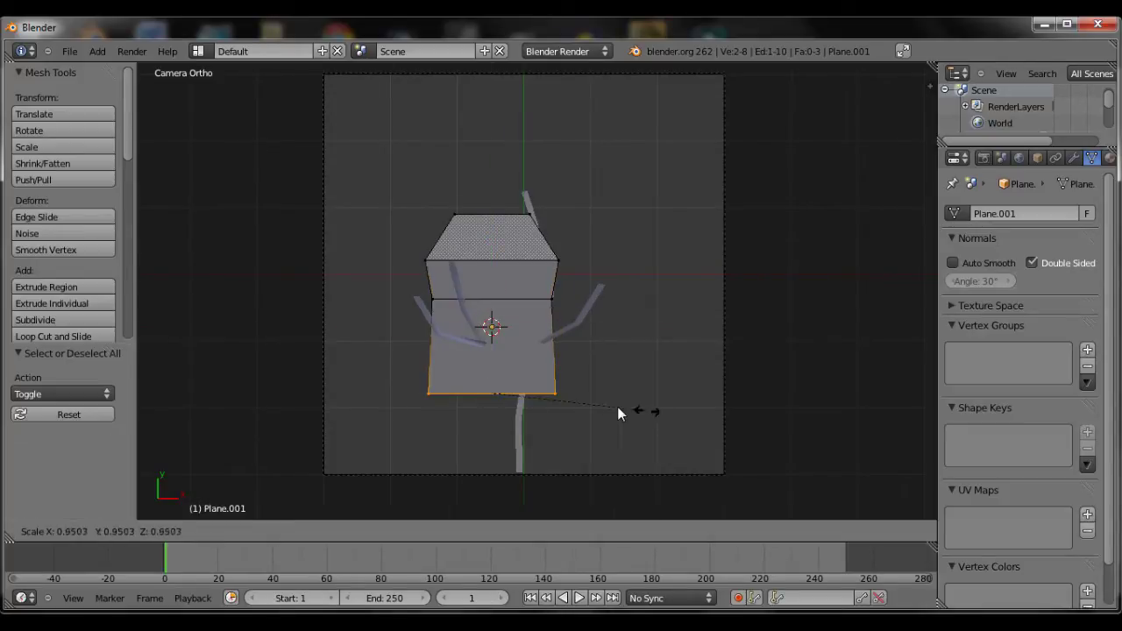
click(555, 398)
Extrude the leaf's bottom edge 0.605 downward and scale the new edge to 0.144 to form a point.
key(e)
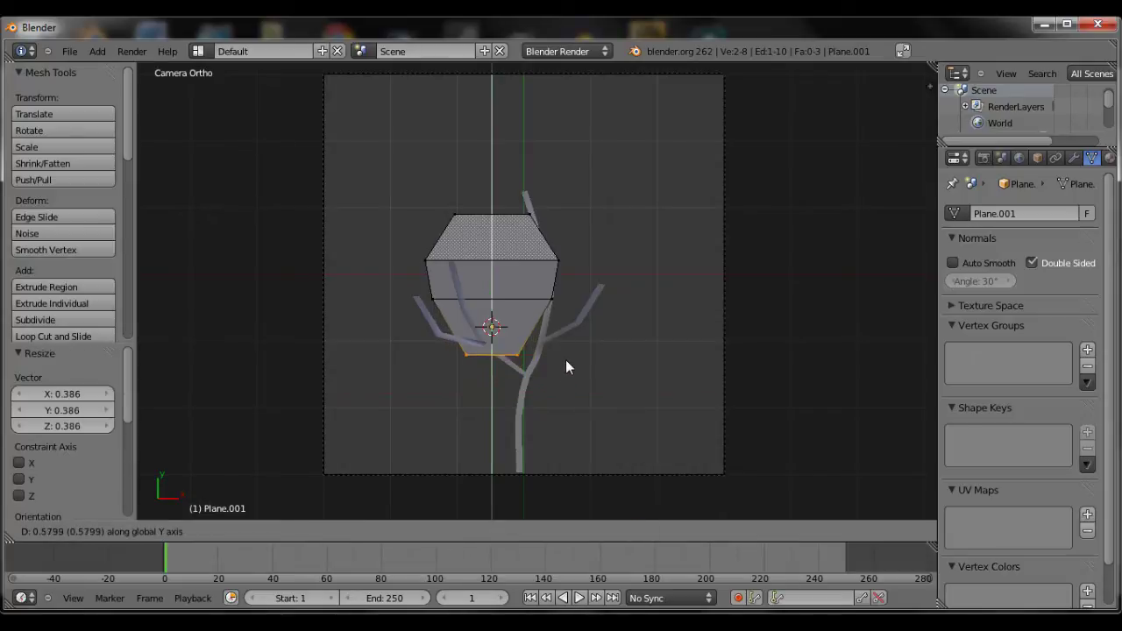
click(576, 402)
key(s)
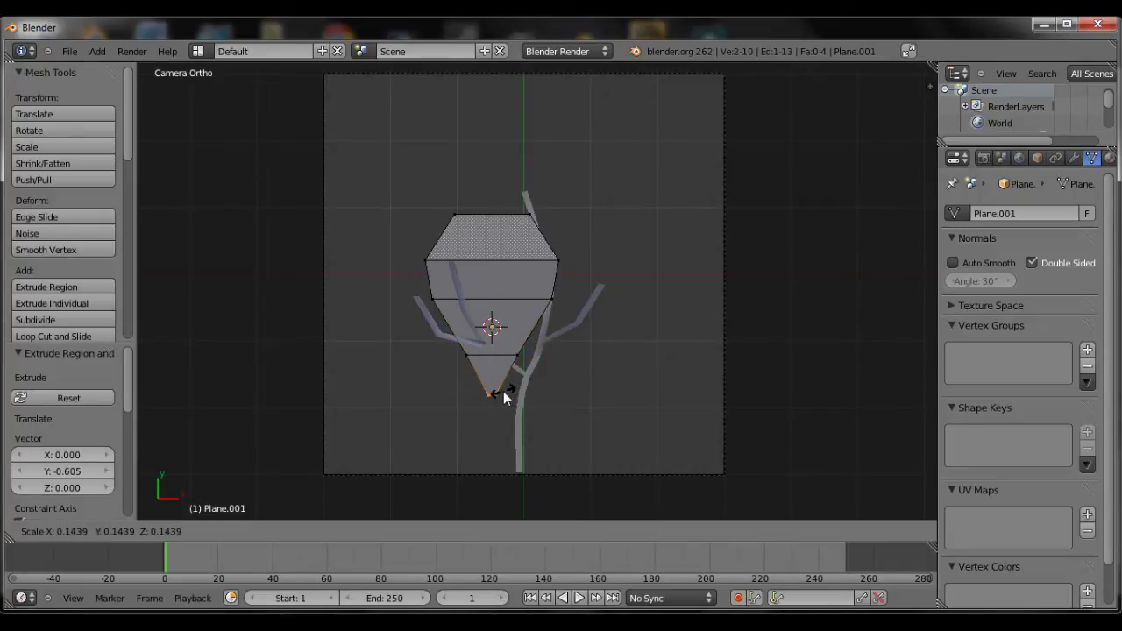
click(502, 389)
Raise the leaf's pointed bottom tip by about 0.2 along Y in the camera view.
middle_drag(556, 406, 555, 396)
scroll(555, 399, down, 5)
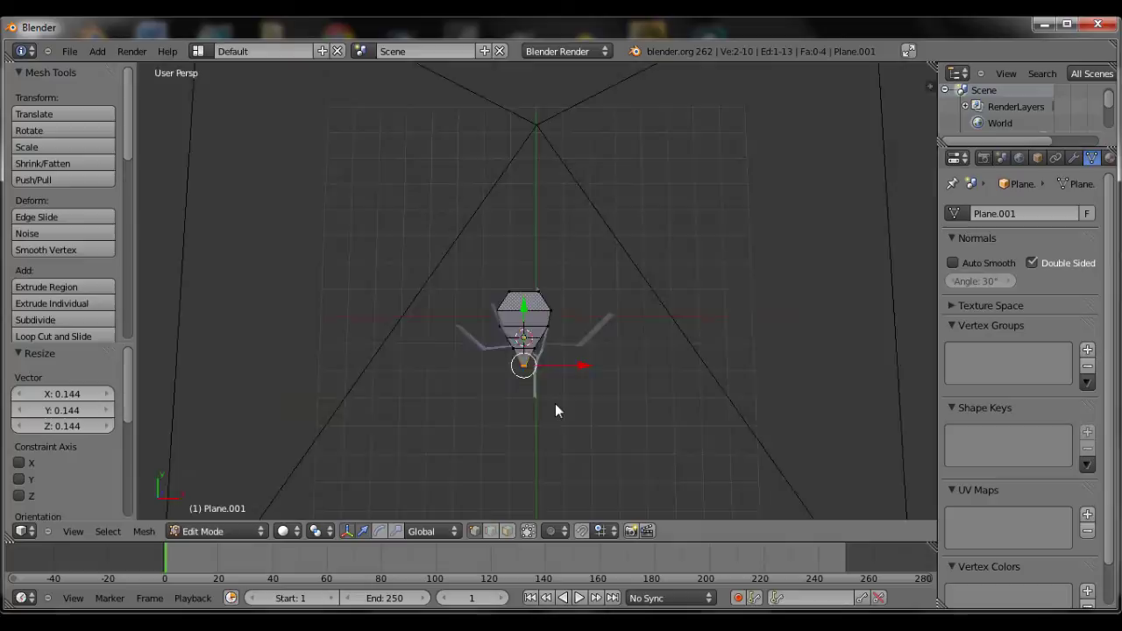
key(KP_0)
key(g)
key(y)
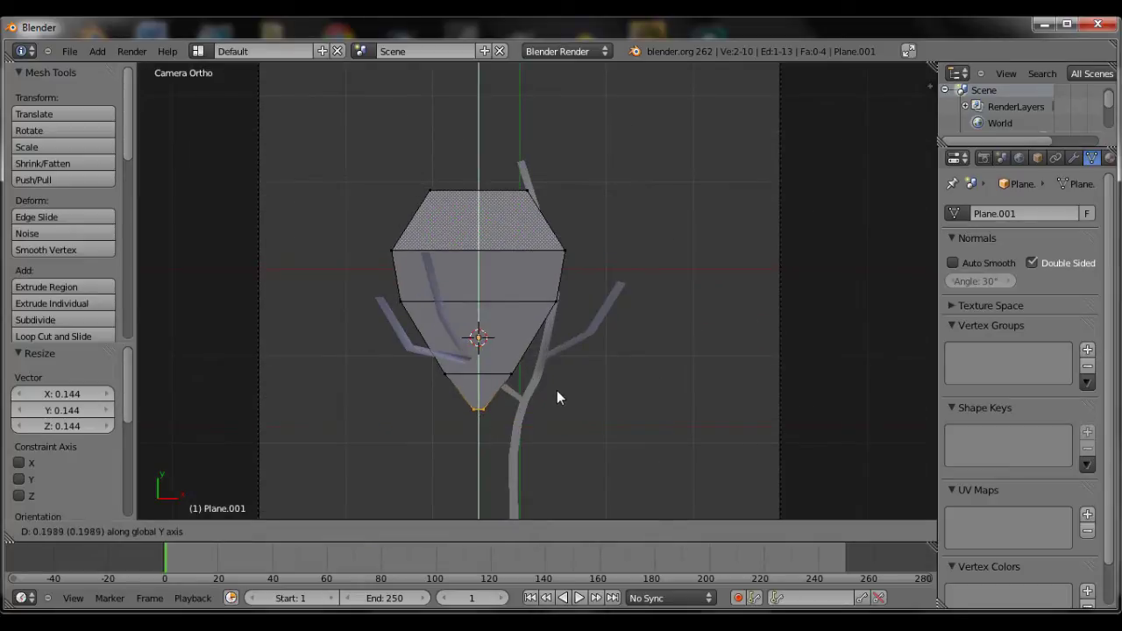
click(557, 390)
Widen the edge just above the leaf's bottom tip to about 1.07 times its width.
scroll(555, 389, down, 2)
key(a)
key(b)
drag(445, 317, 563, 351)
key(s)
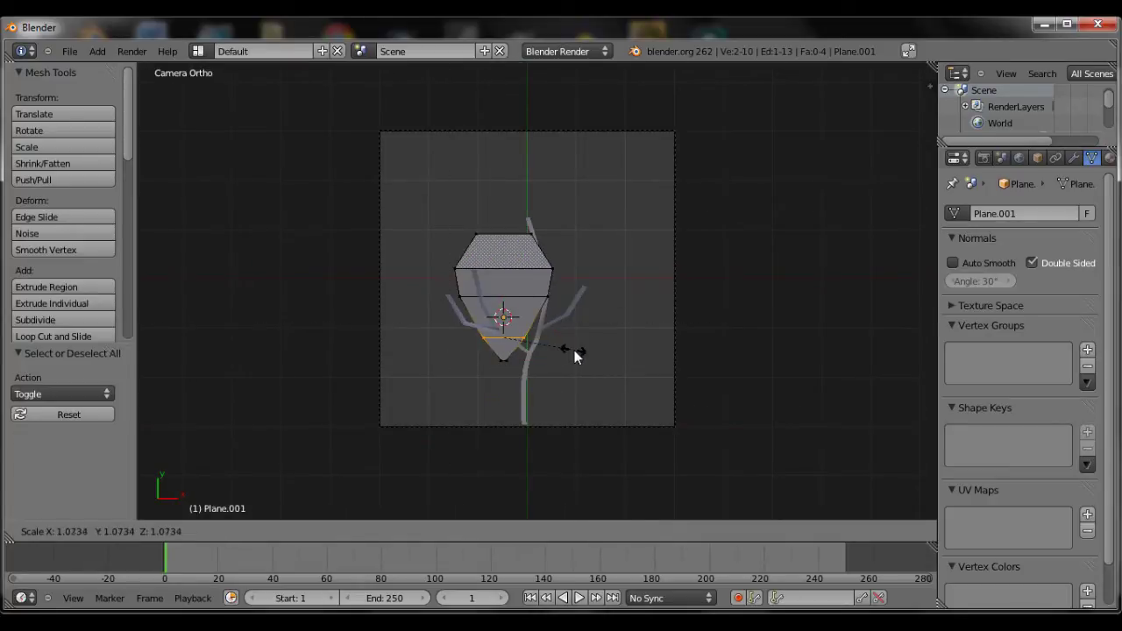
click(574, 349)
Extrude the leaf's top edge 0.335 upward and scale the new edge to about 0.54.
key(a)
key(b)
drag(441, 220, 561, 250)
key(e)
click(563, 233)
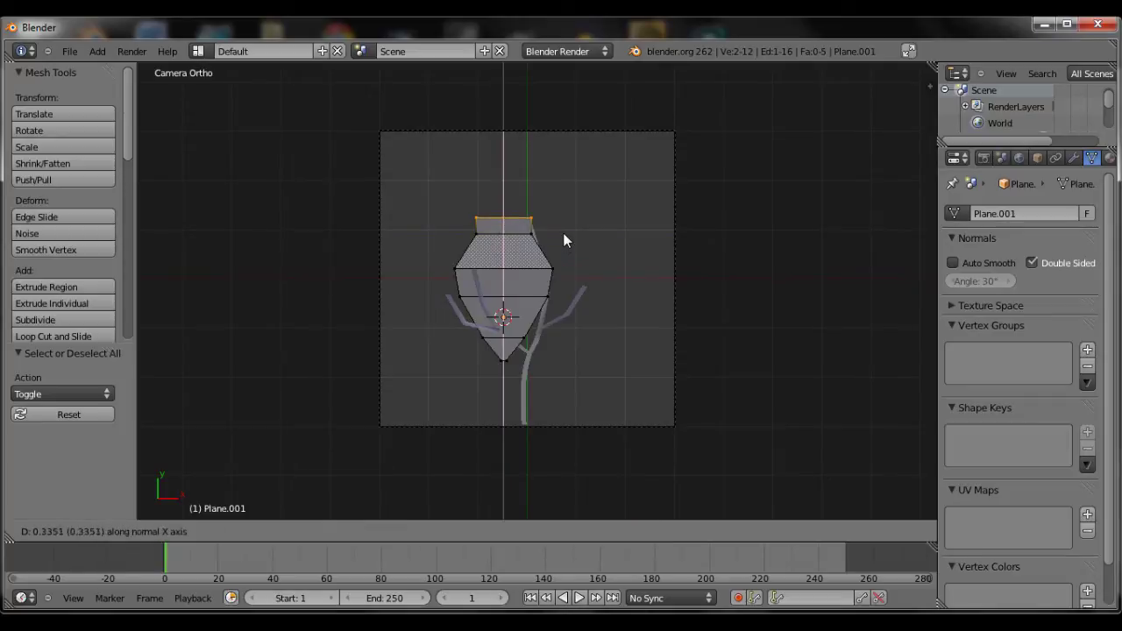
key(s)
click(605, 241)
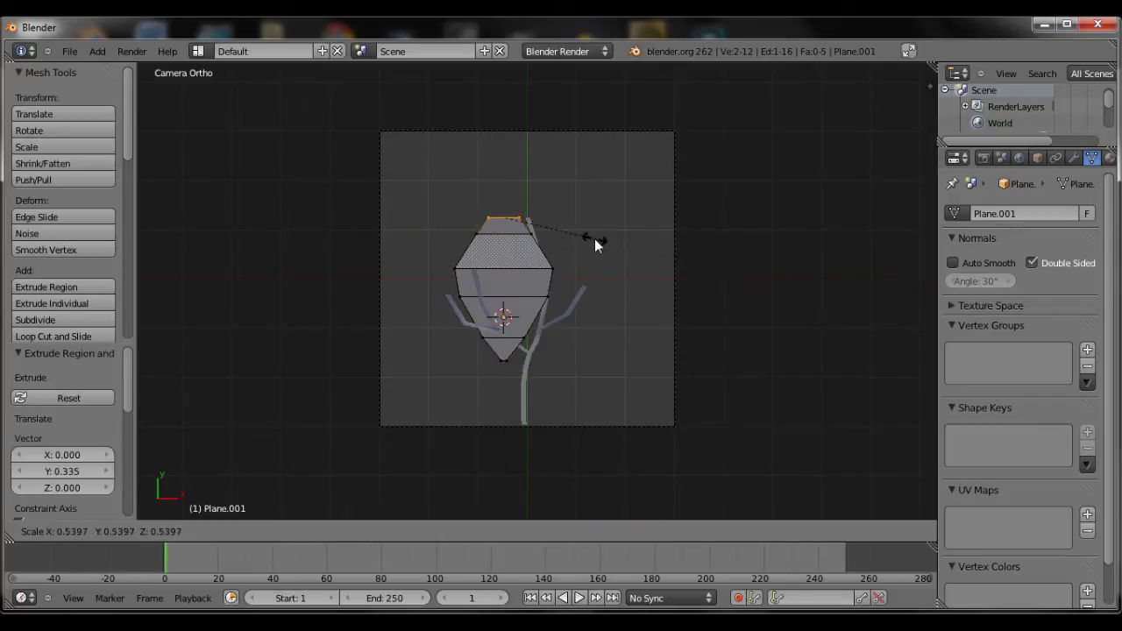
Scale the leaf's widest cross edge down to about 0.92.
key(a)
alt+right_click(462, 271)
key(s)
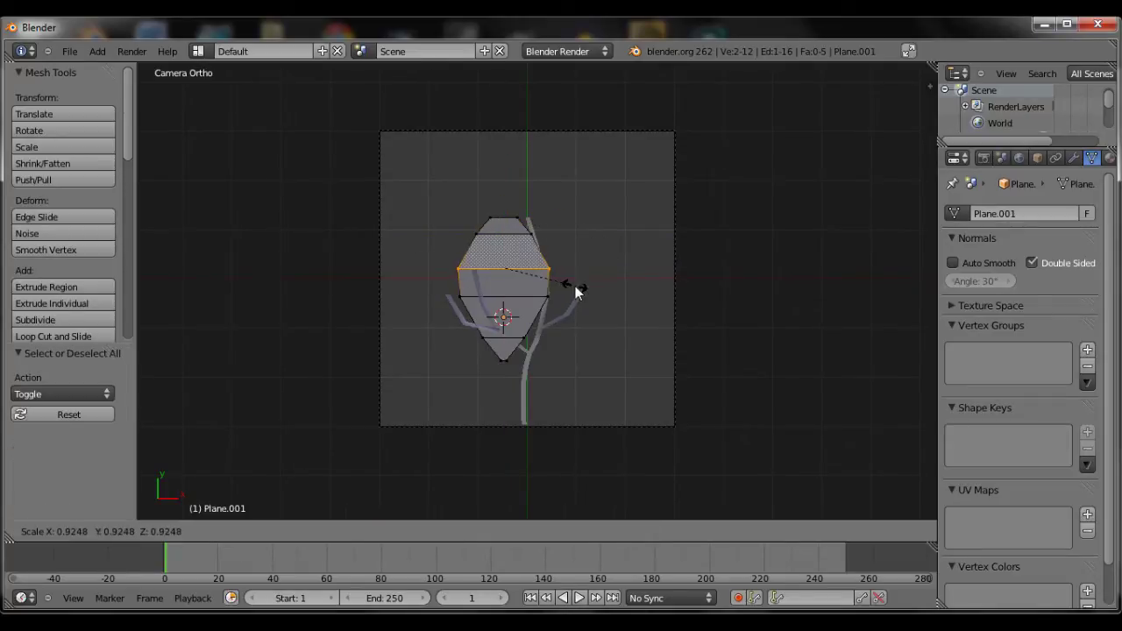
click(575, 289)
Apply smooth shading to the leaf and move it about 0.52 to the right along X.
key(Tab)
scroll(566, 307, up, 4)
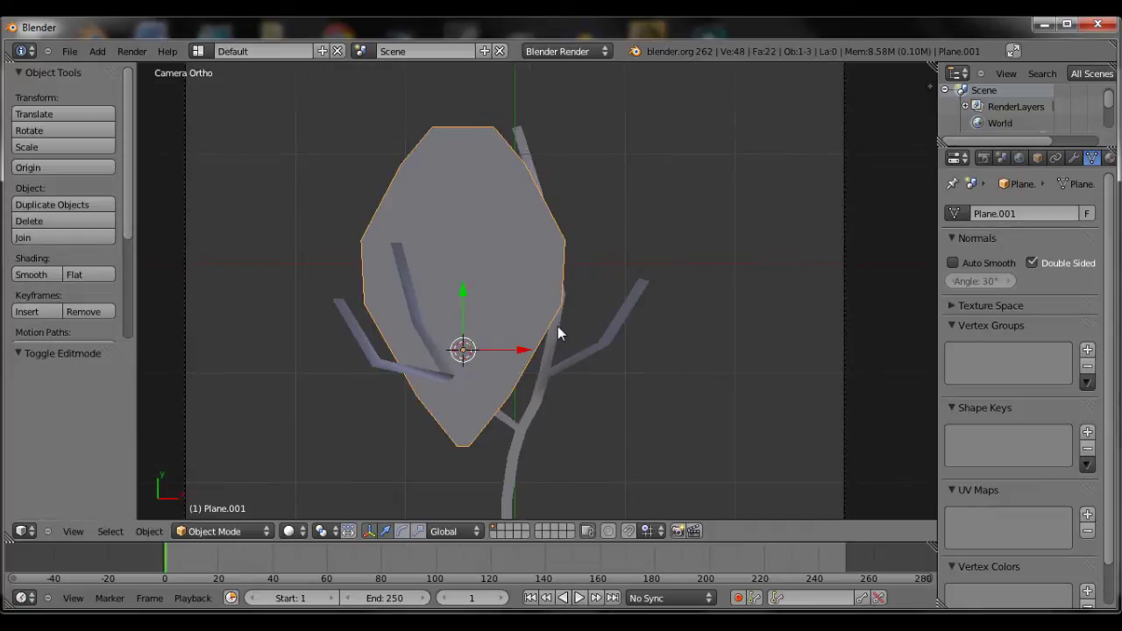
shift+middle_drag(558, 326, 624, 349)
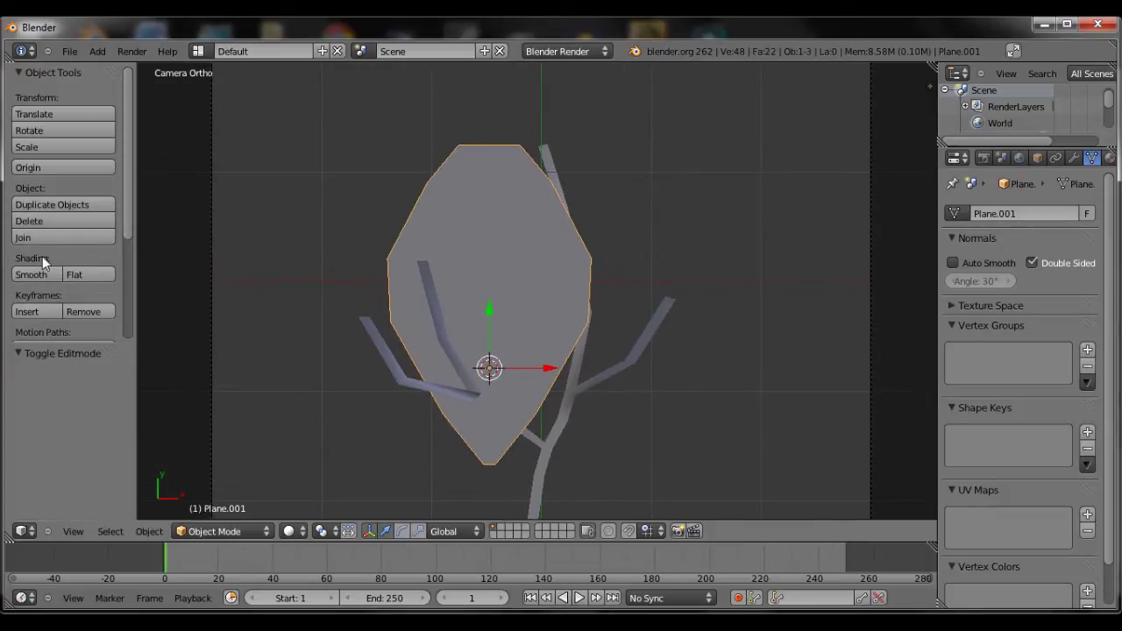
click(31, 275)
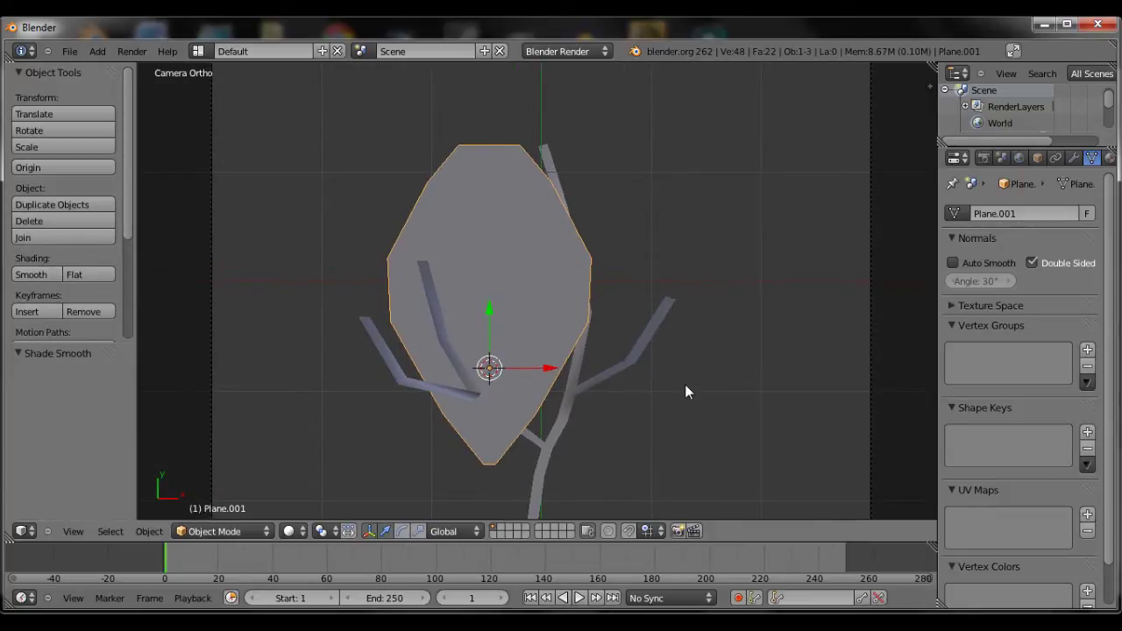
shift+middle_drag(686, 385, 704, 377)
key(g)
key(x)
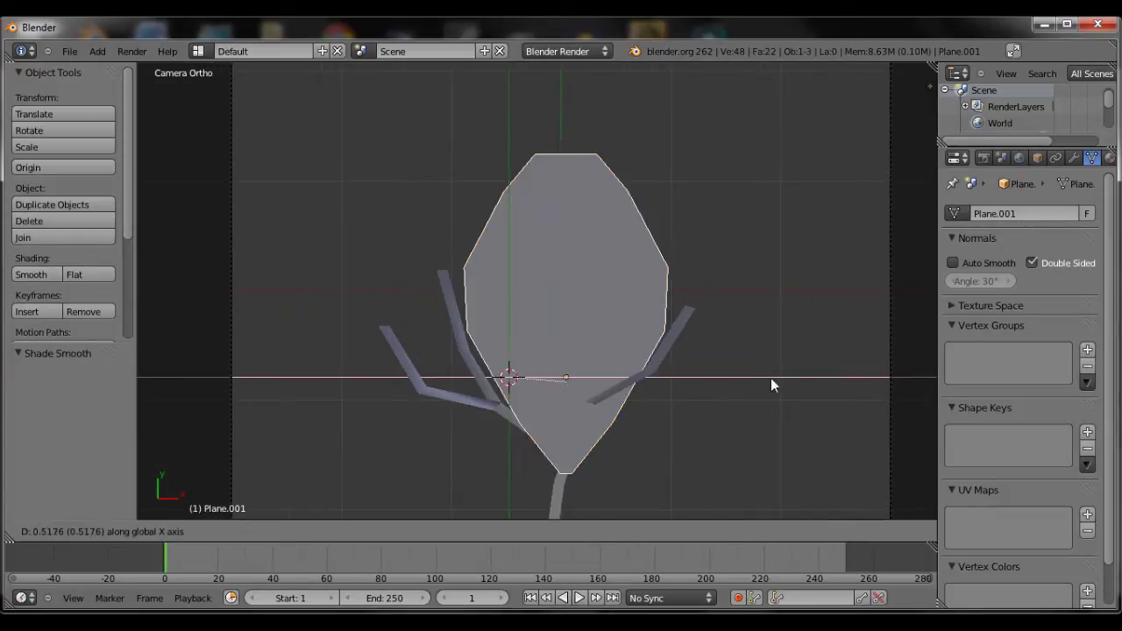
click(769, 380)
Create a new material for the leaf object and name it "leaf".
key(t)
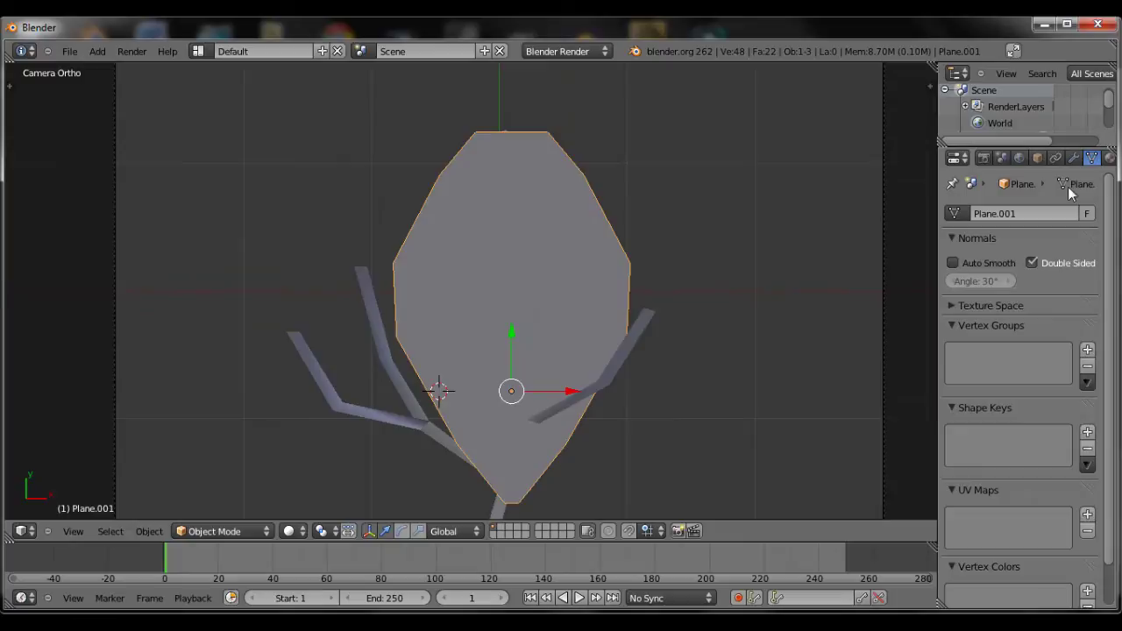
scroll(1012, 158, down, 2)
click(1045, 158)
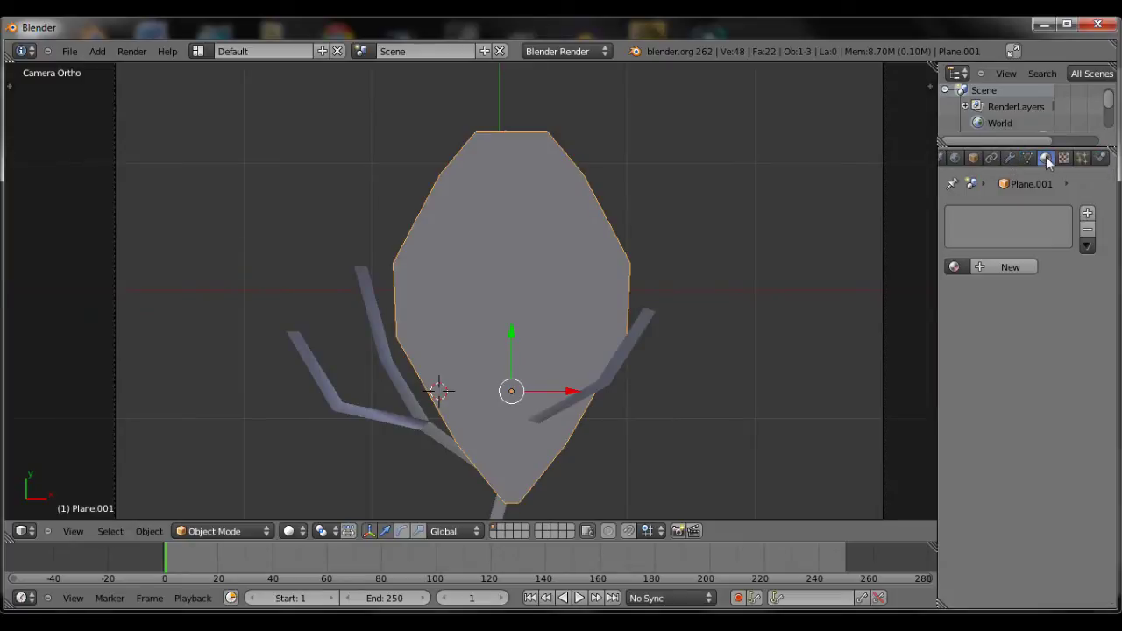
click(1000, 267)
click(988, 264)
text(leaf)
key(Return)
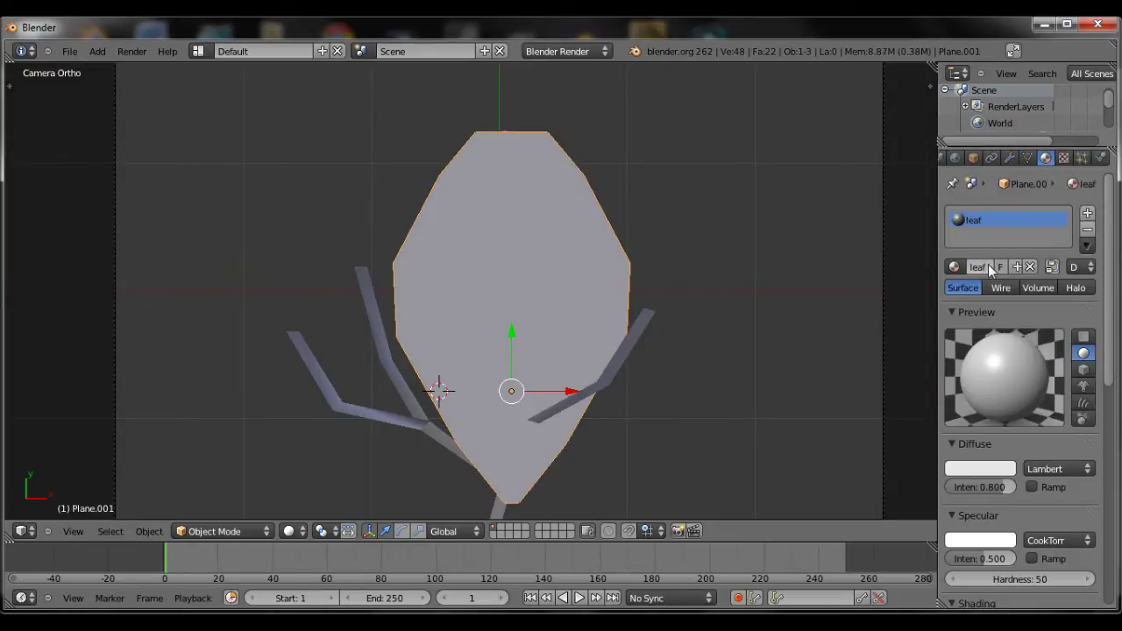
Add a new texture to the leaf material and name it "leafatexture".
click(1064, 158)
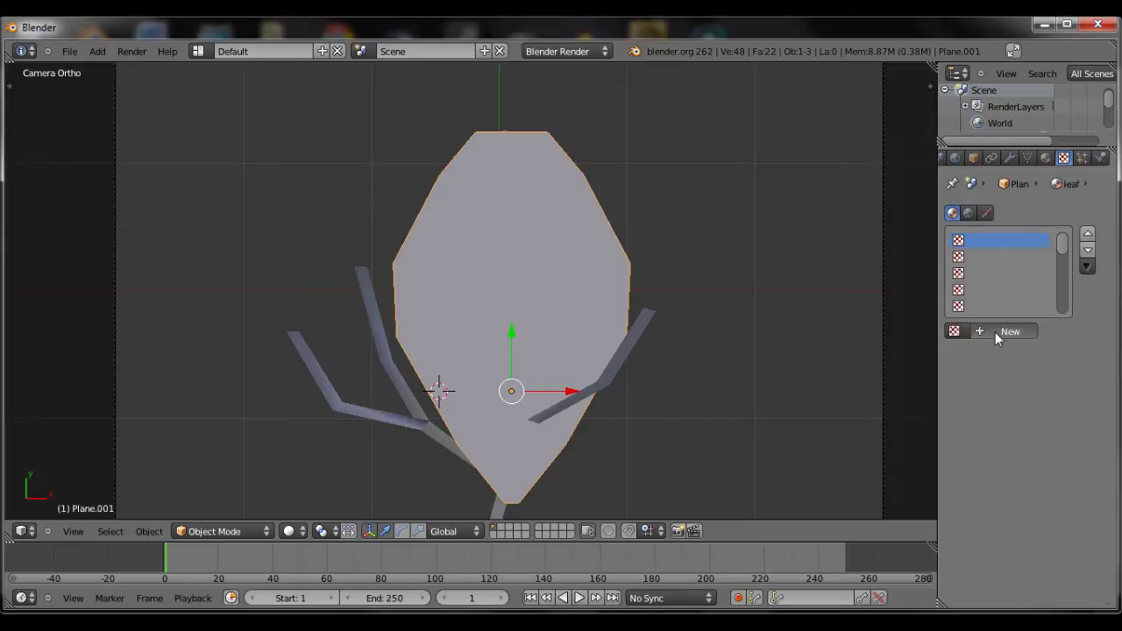
click(999, 332)
click(985, 334)
text(leaf)
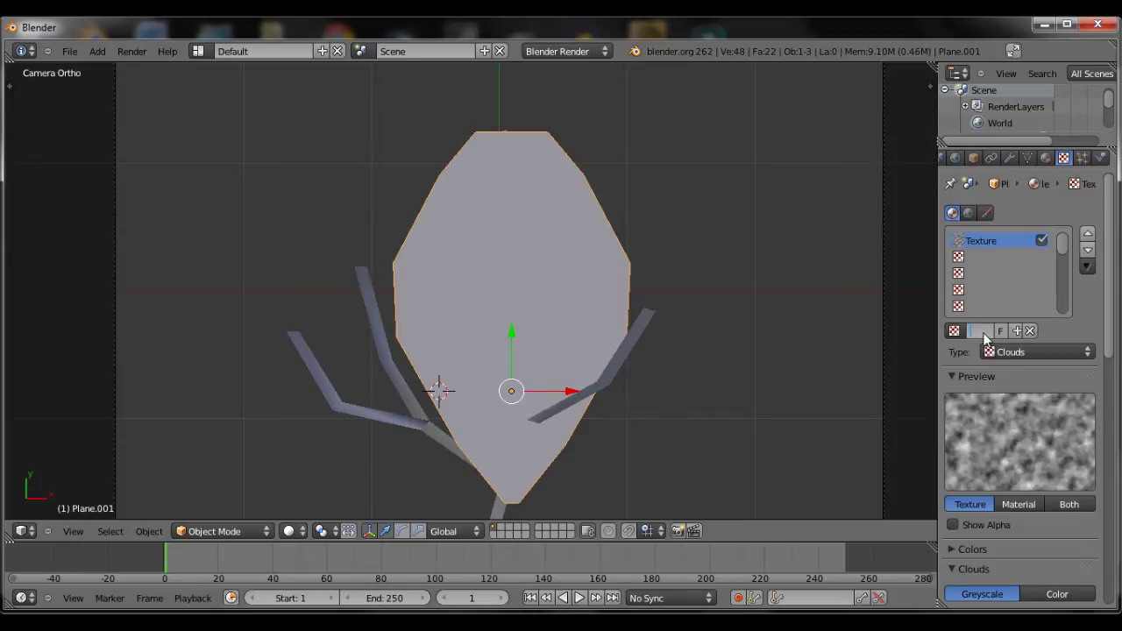
text(atexture)
key(Return)
Set the texture type to Image or Movie and load "green leaf texture.jpg" from the RTS Textures folder.
click(1054, 351)
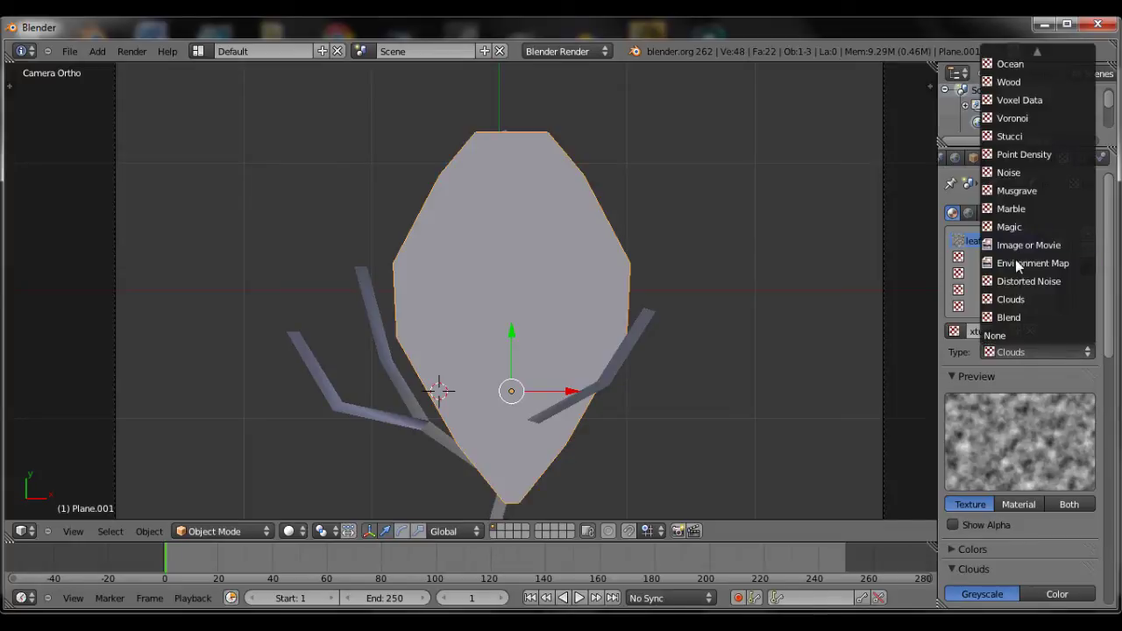
click(1017, 245)
scroll(1020, 461, down, 2)
click(1063, 522)
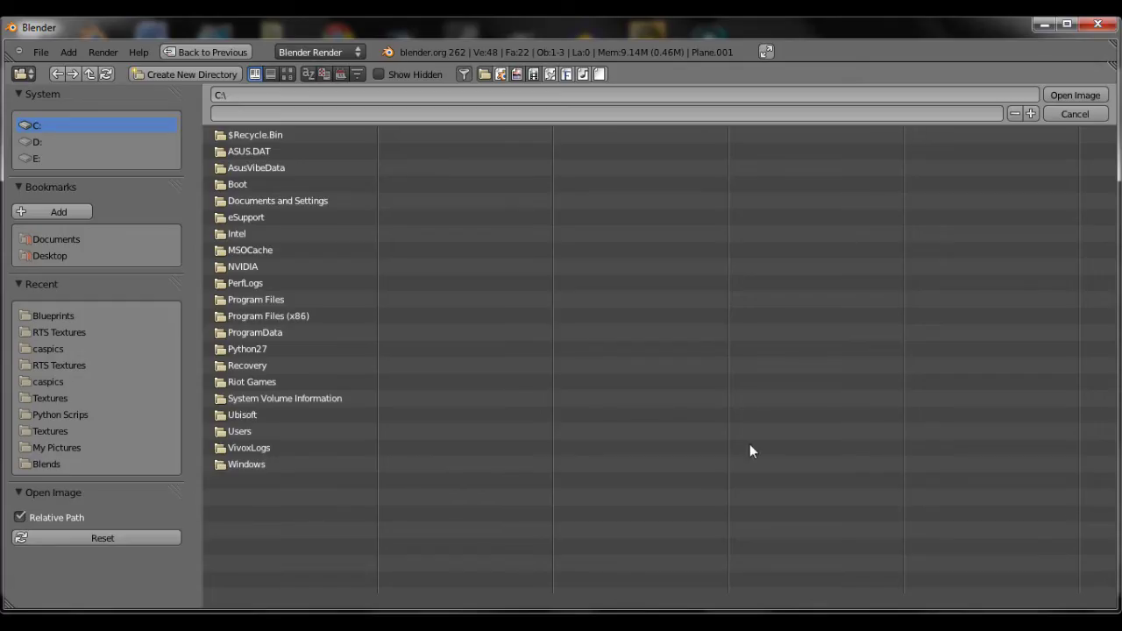
click(72, 332)
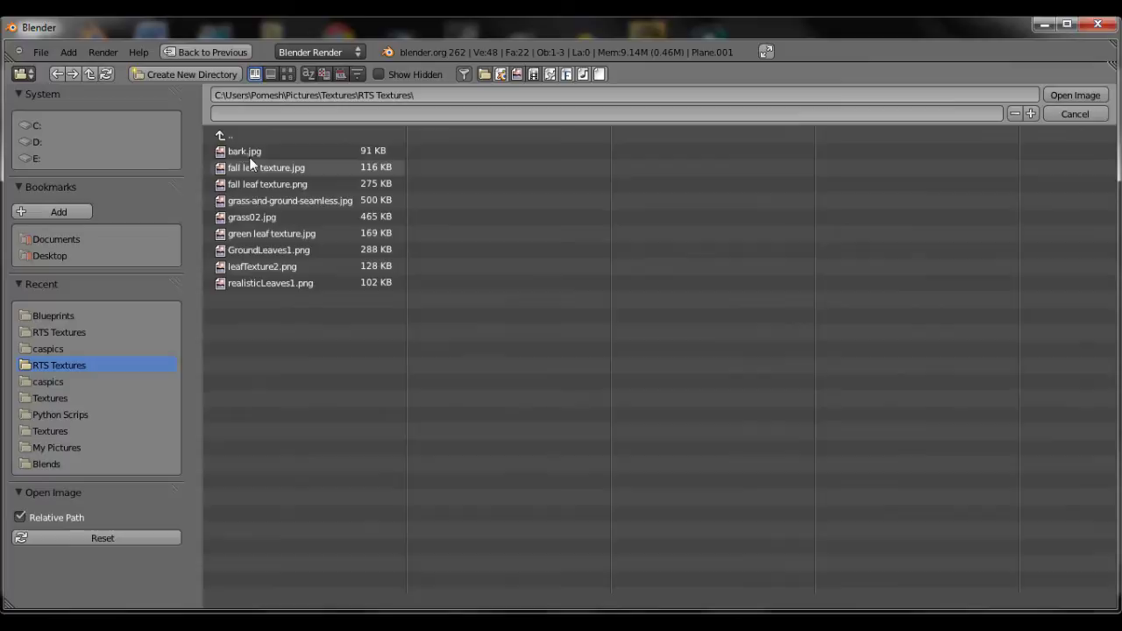
double_click(265, 234)
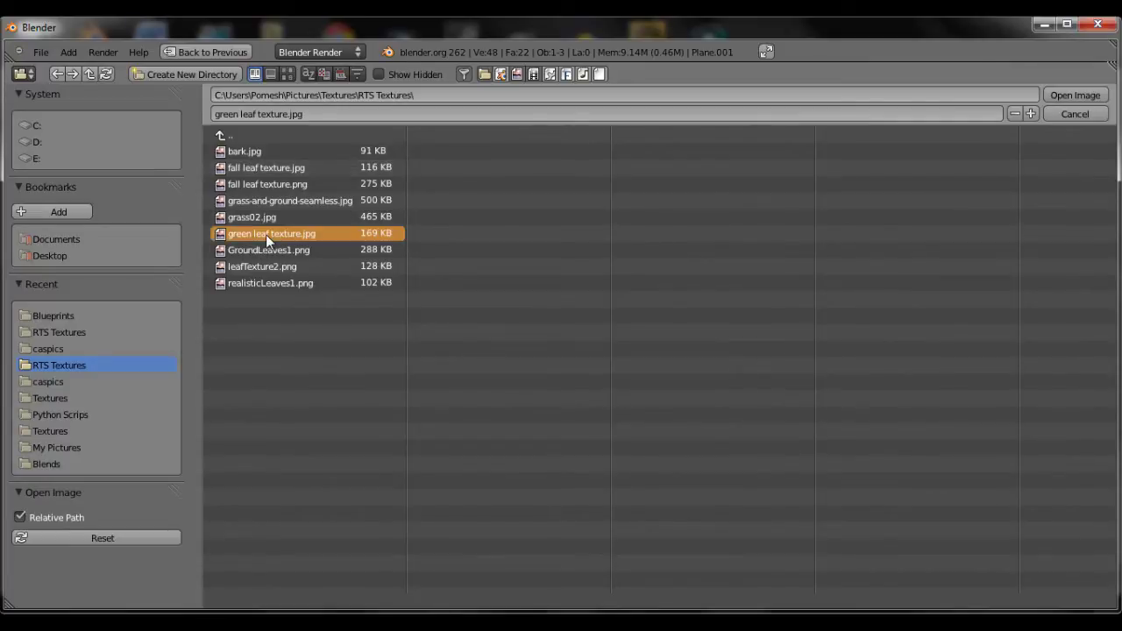
Split the 3D view vertically into two side-by-side areas, the narrower one on the left.
scroll(448, 349, down, 6)
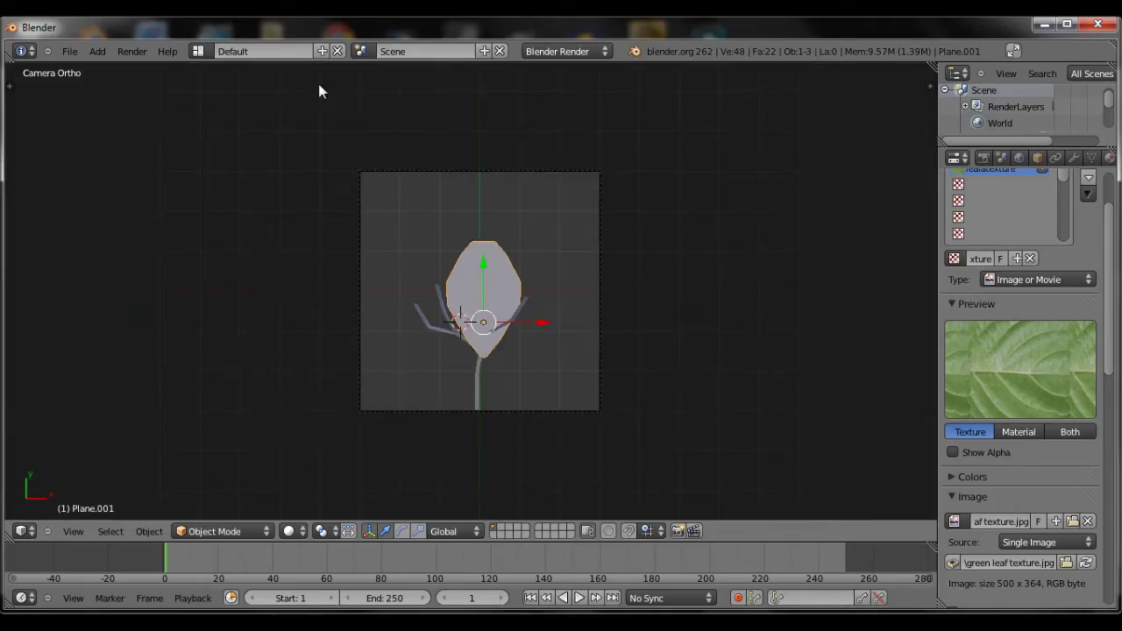
right_click(305, 57)
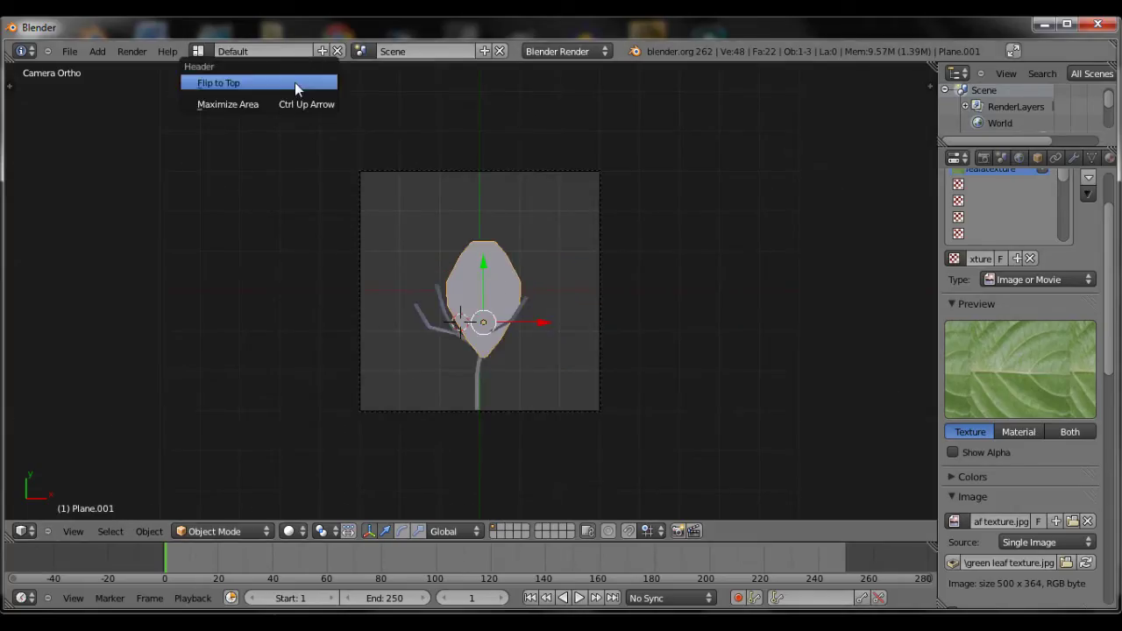
right_click(366, 62)
click(359, 80)
click(356, 117)
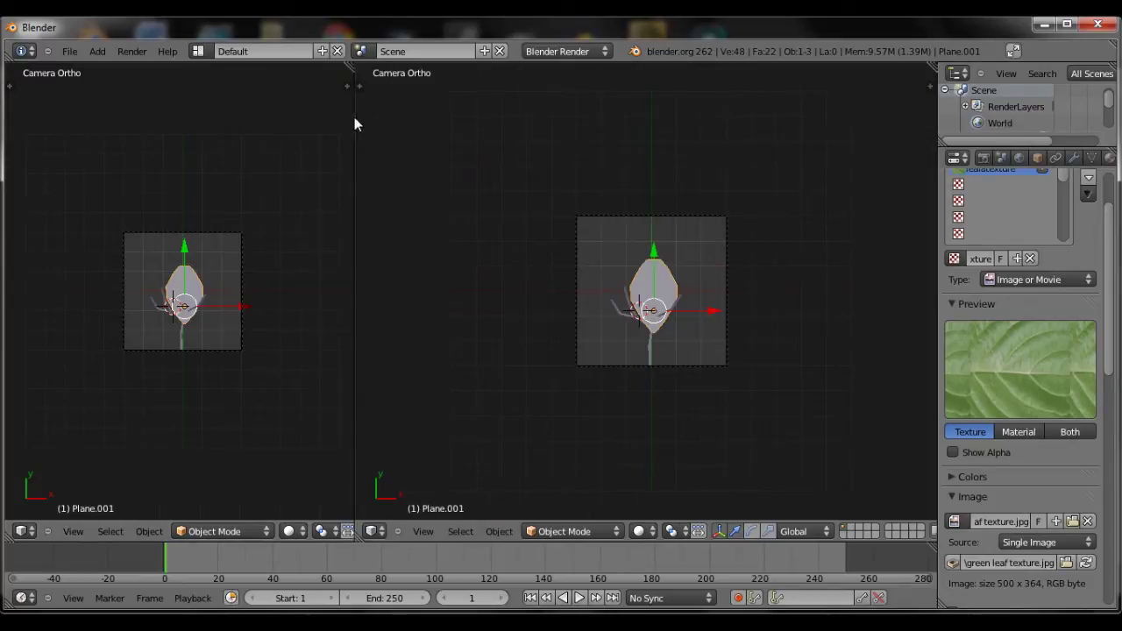
Turn the narrow area beside the 3D view into a UV/Image Editor showing "green leaf texture.jpg" and start editing the leaf mesh.
click(22, 532)
click(58, 423)
scroll(178, 370, up, 2)
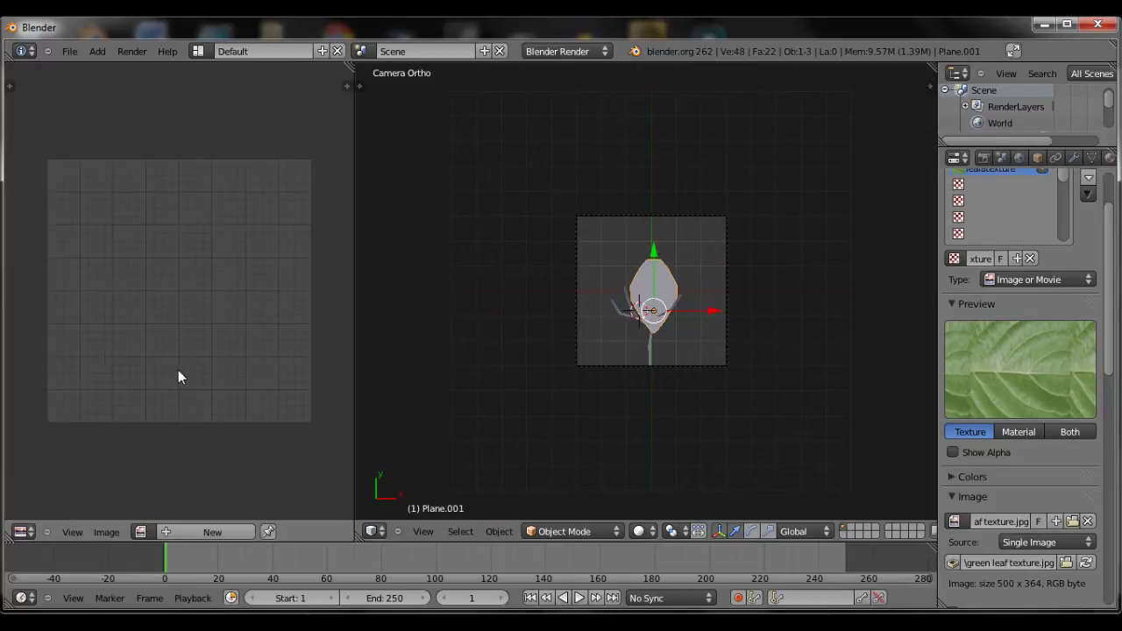
key(Tab)
scroll(664, 352, up, 4)
key(a)
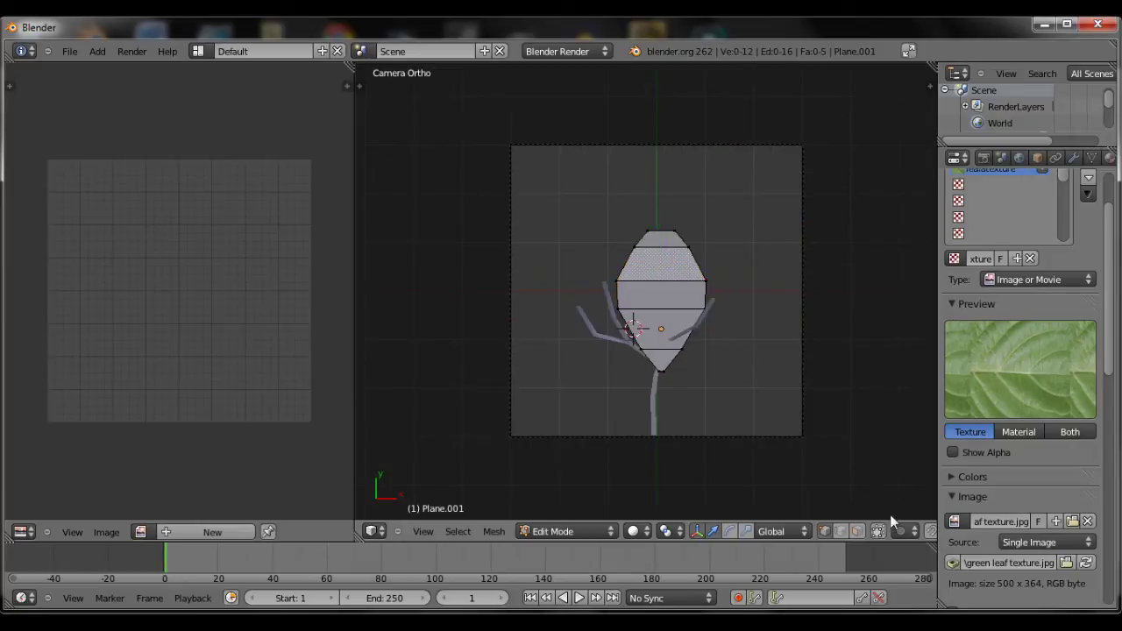
click(141, 532)
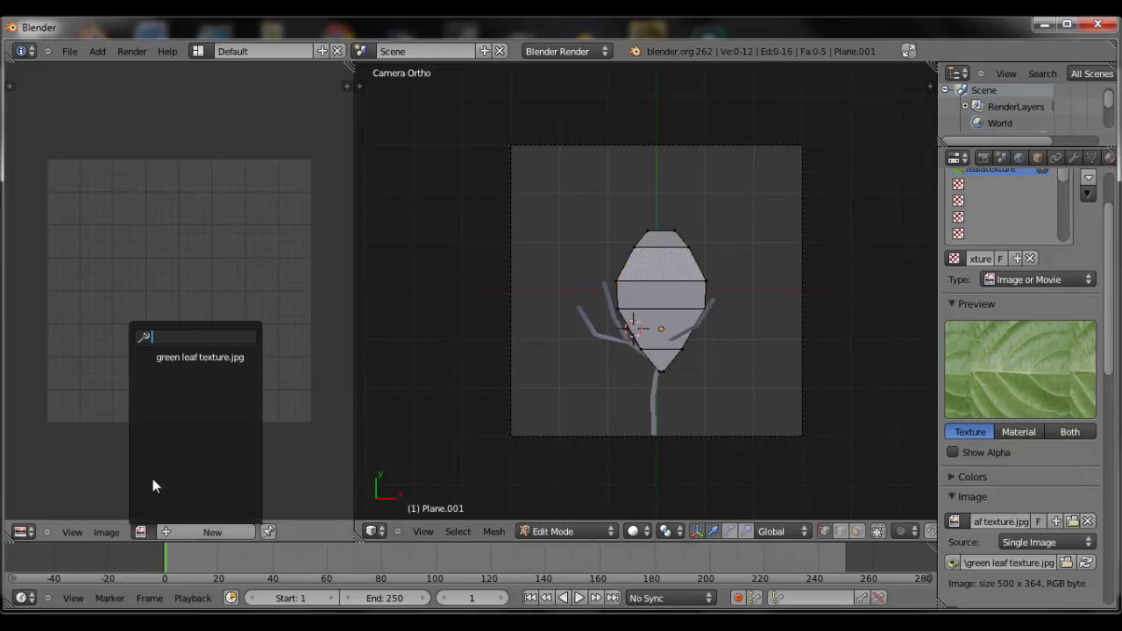
click(175, 359)
Unwrap all faces of the leaf mesh.
key(a)
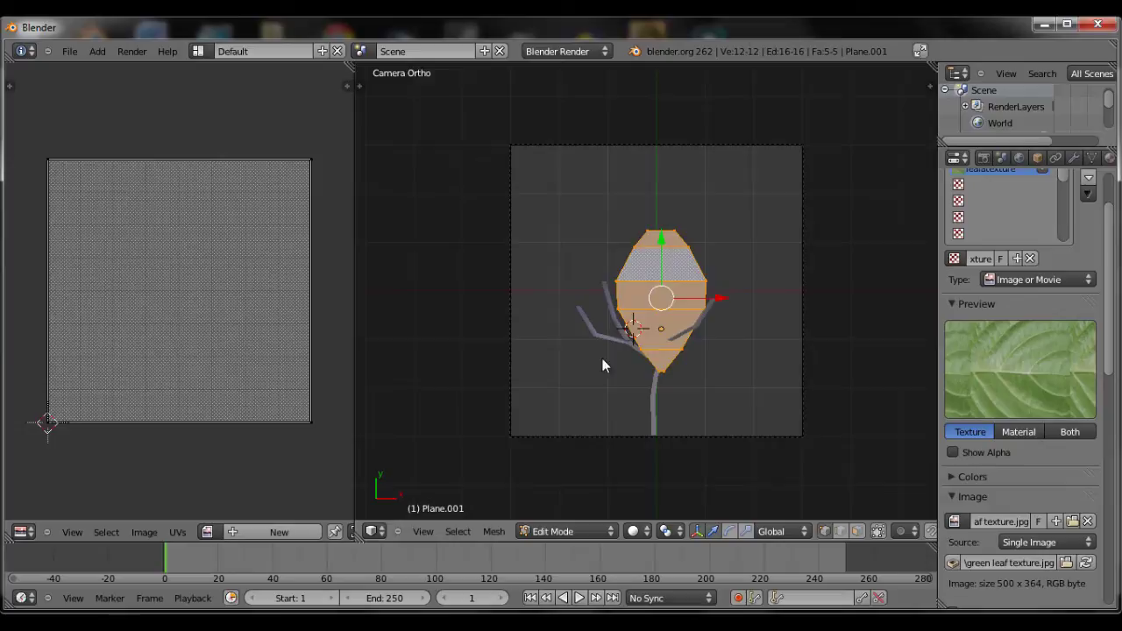
key(u)
click(646, 359)
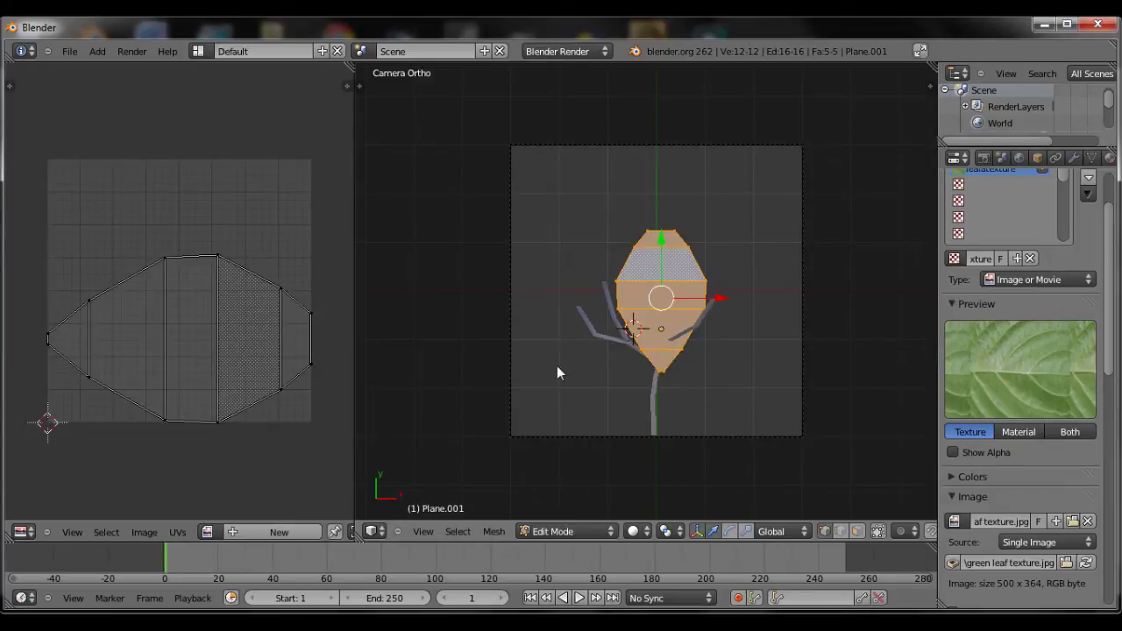
Set the leaf texture's mapping coordinates to UV.
scroll(1044, 447, down, 3)
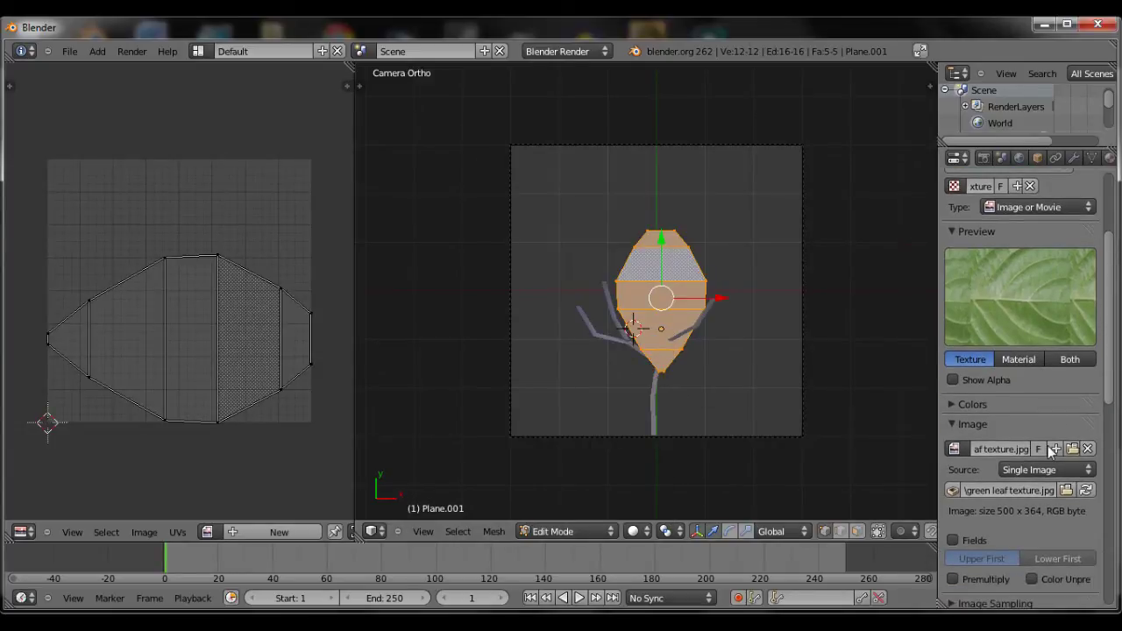
scroll(1047, 519, down, 7)
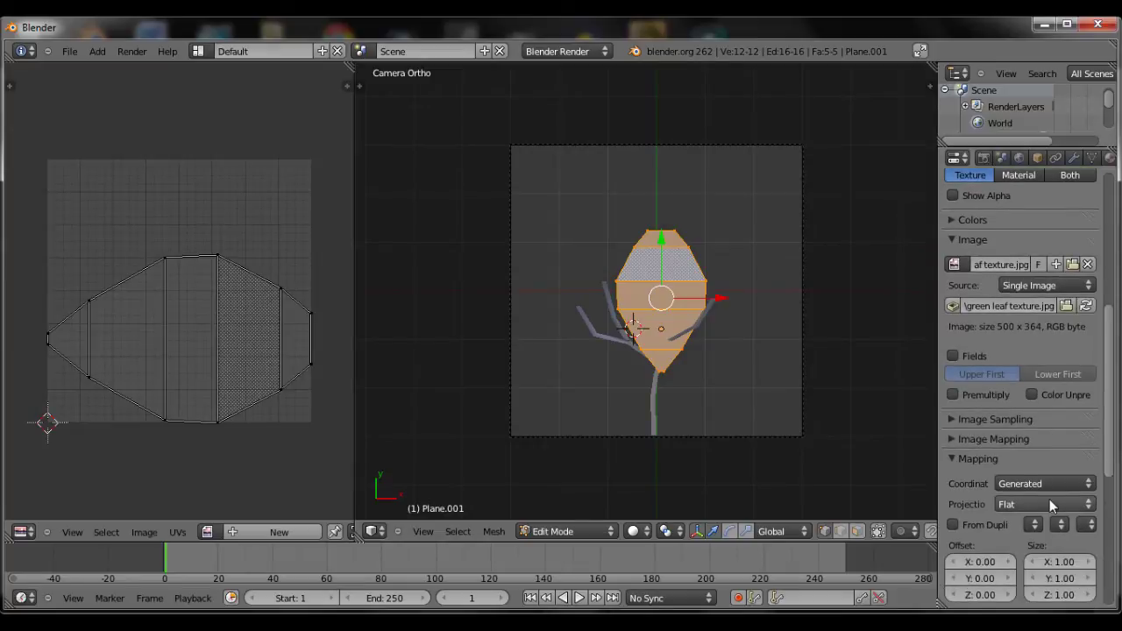
click(1044, 484)
click(1019, 411)
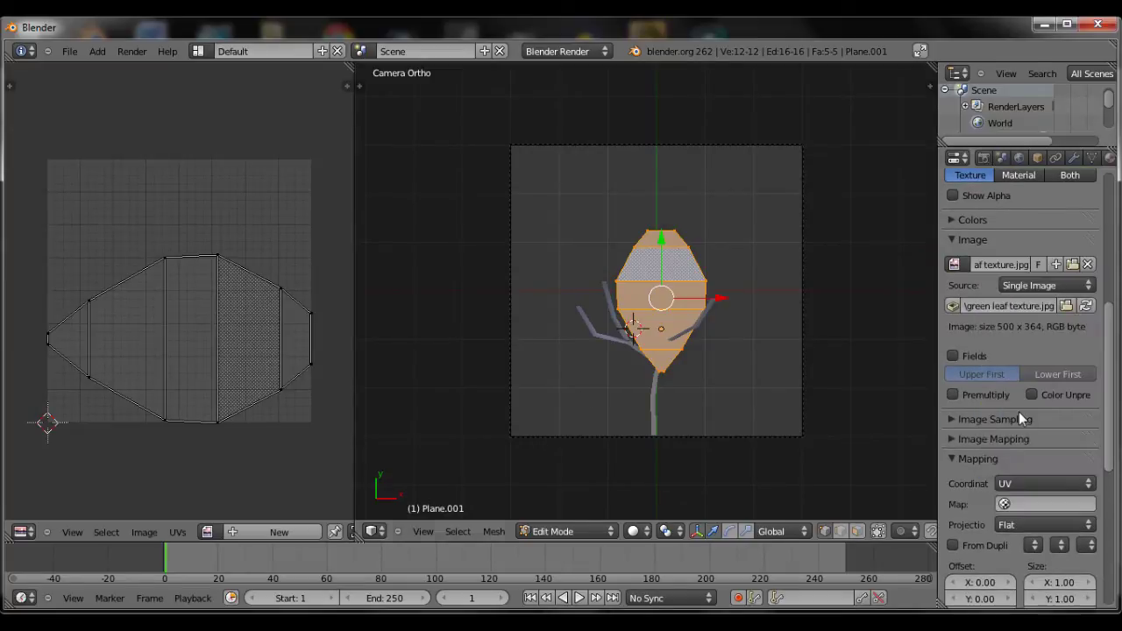
Assign "green leaf texture.jpg" to the leaf's unwrapped faces and show the 3D view with textured shading.
scroll(251, 408, up, 2)
click(206, 532)
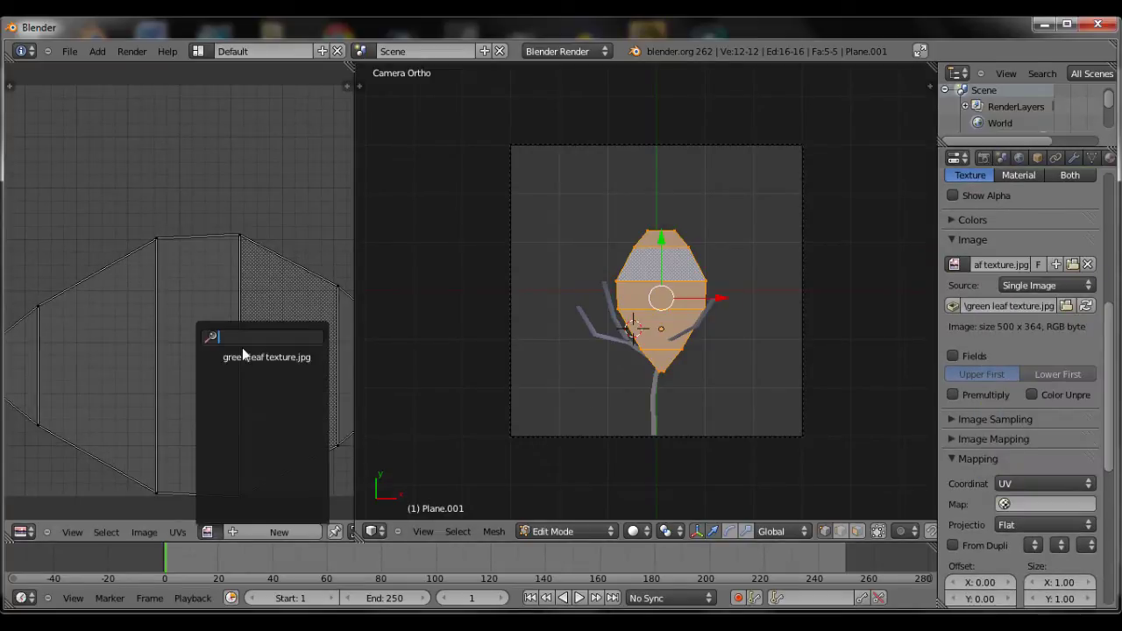
click(248, 357)
scroll(662, 389, down, 3)
key(alt+z)
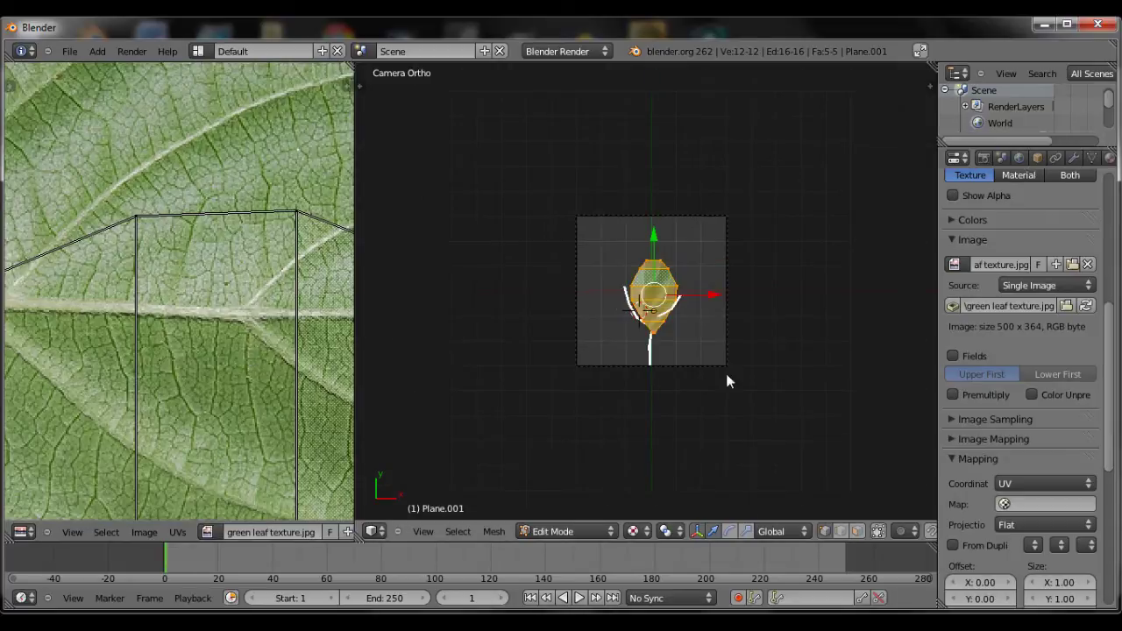
scroll(726, 374, up, 6)
scroll(726, 374, up, 2)
scroll(255, 392, down, 4)
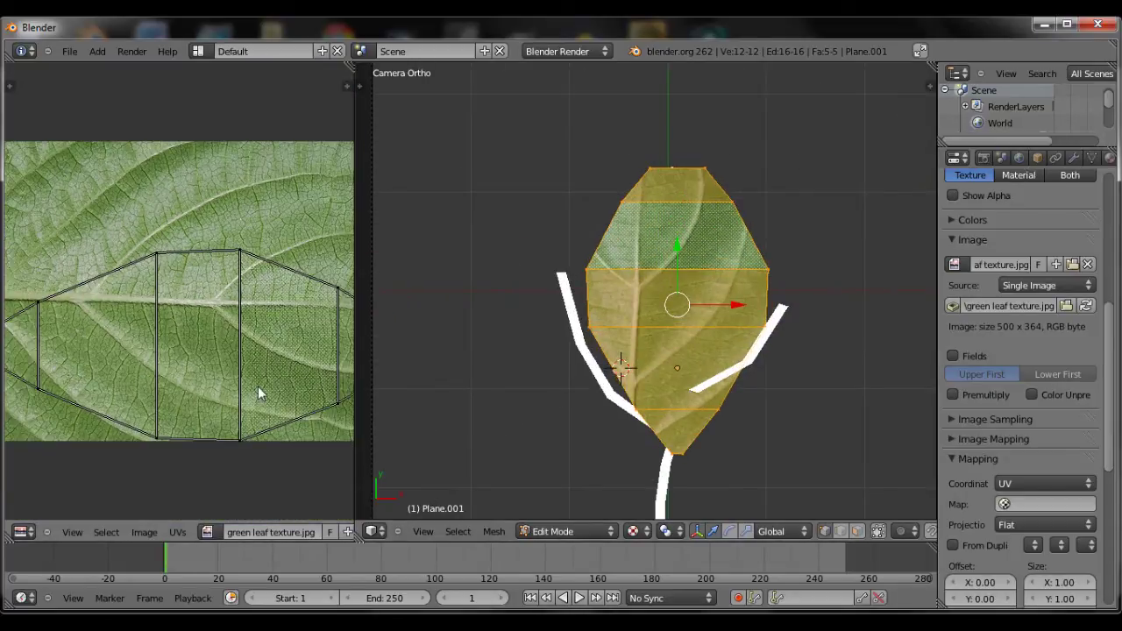
key(alt+z)
key(alt+z)
scroll(333, 371, down, 1)
shift+middle_drag(687, 386, 706, 367)
Switch to editing the twig, select its whole mesh and recalculate the normals.
key(Tab)
key(Tab)
key(Tab)
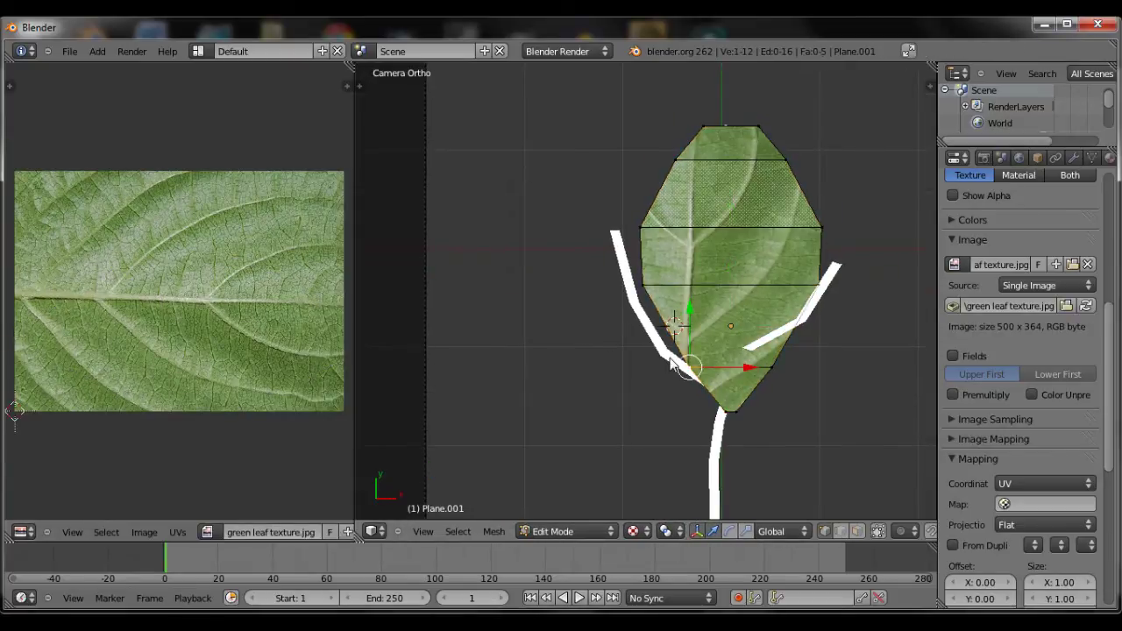
right_click(660, 357)
key(Tab)
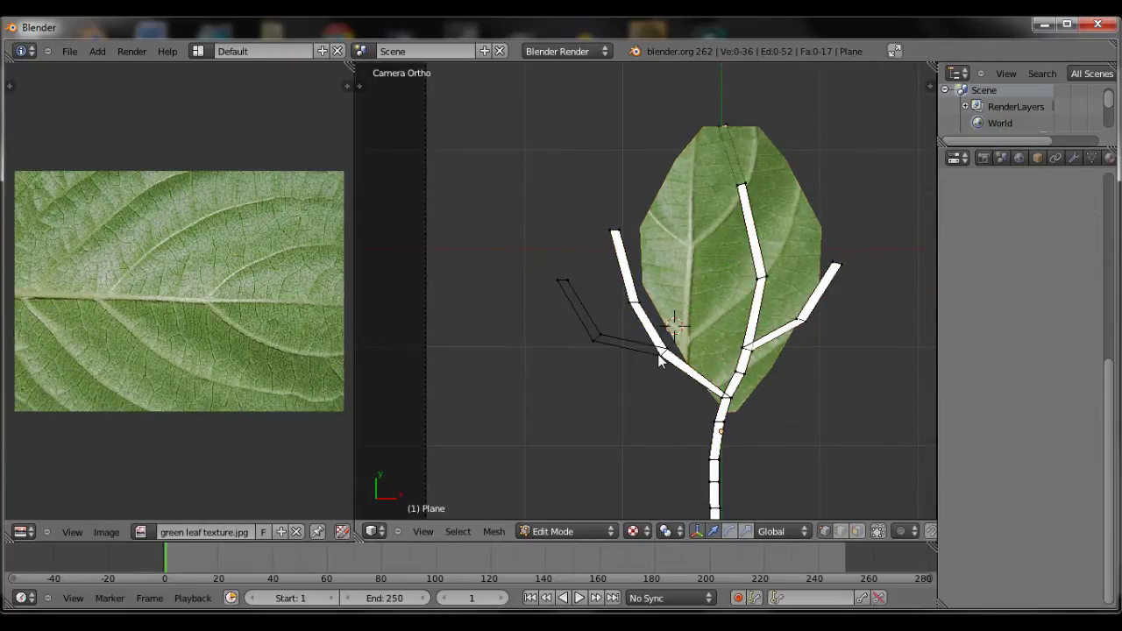
key(a)
key(Tab)
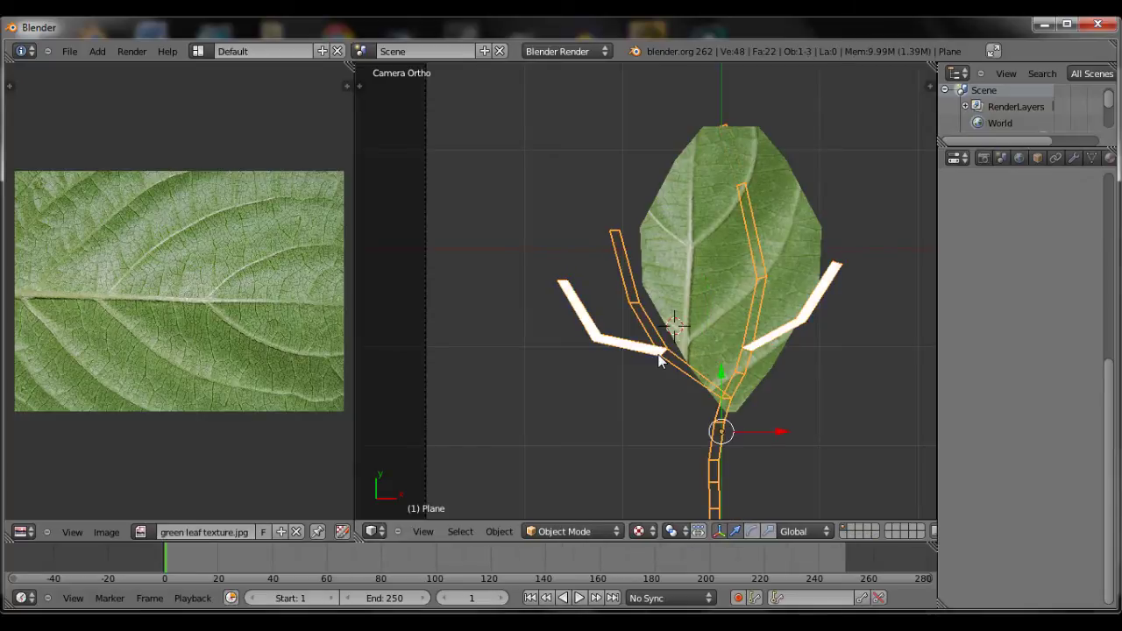
key(Tab)
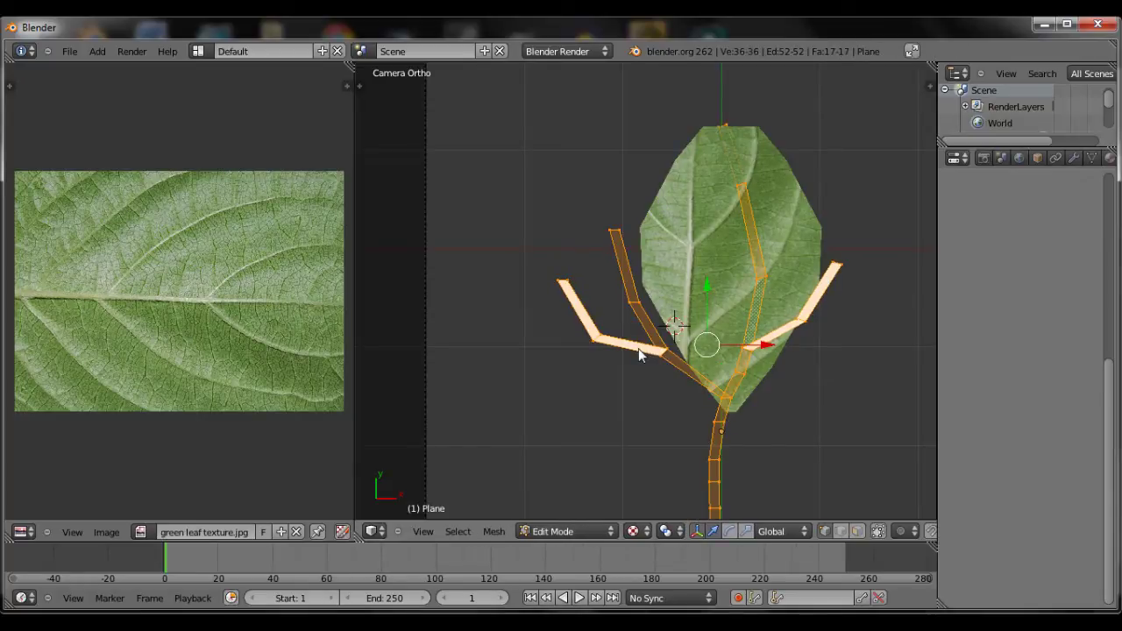
key(a)
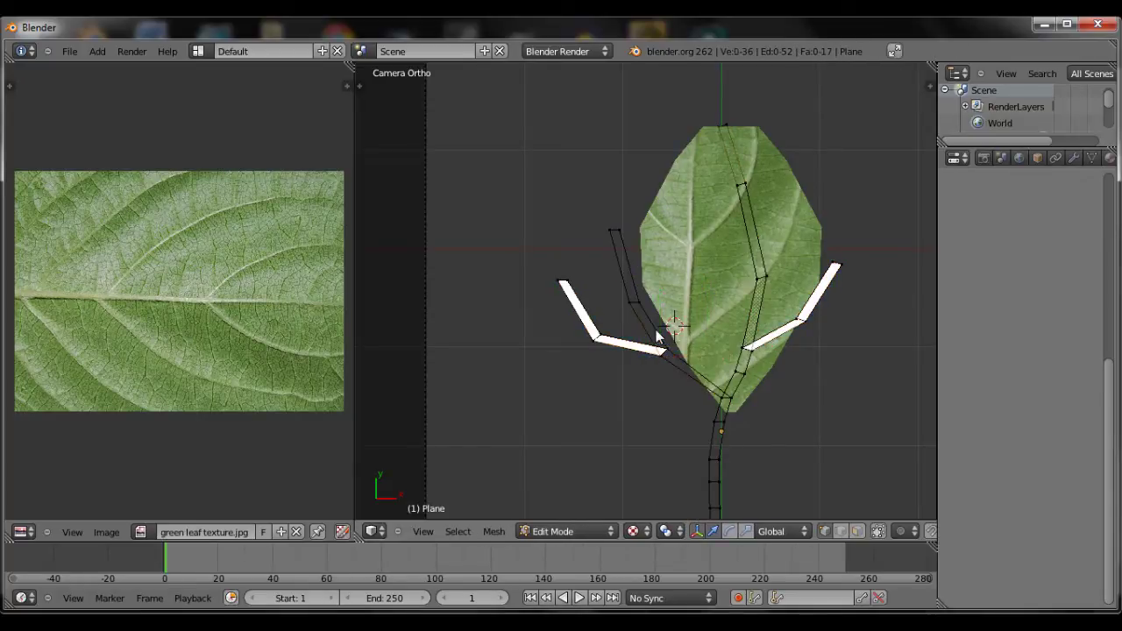
key(a)
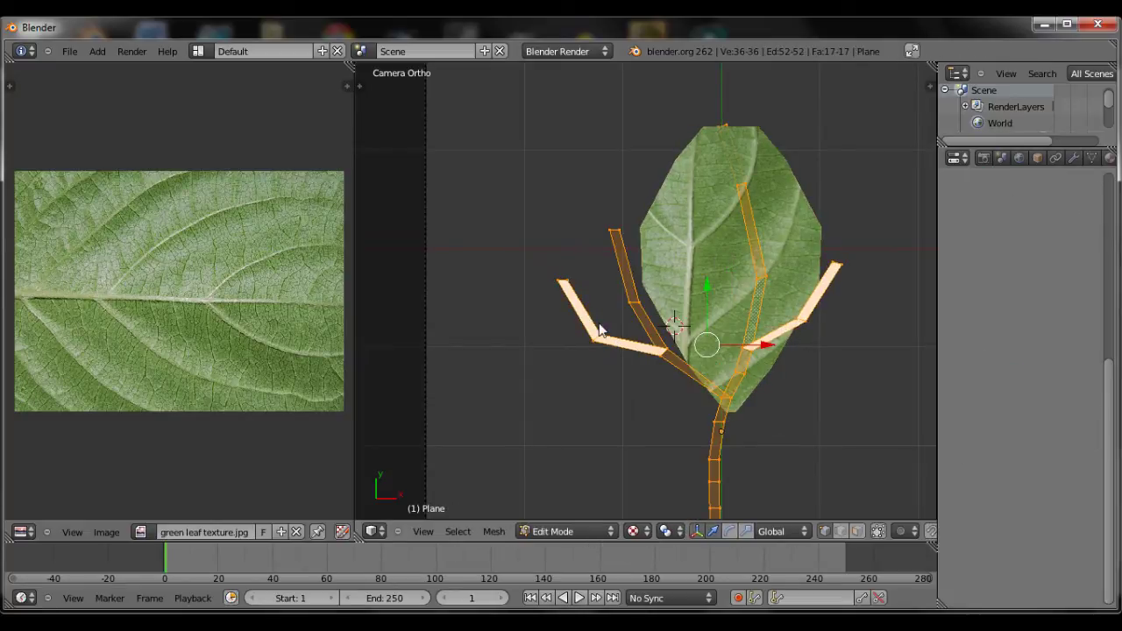
key(a)
key(a)
key(a)
key(a)
key(ctrl+n)
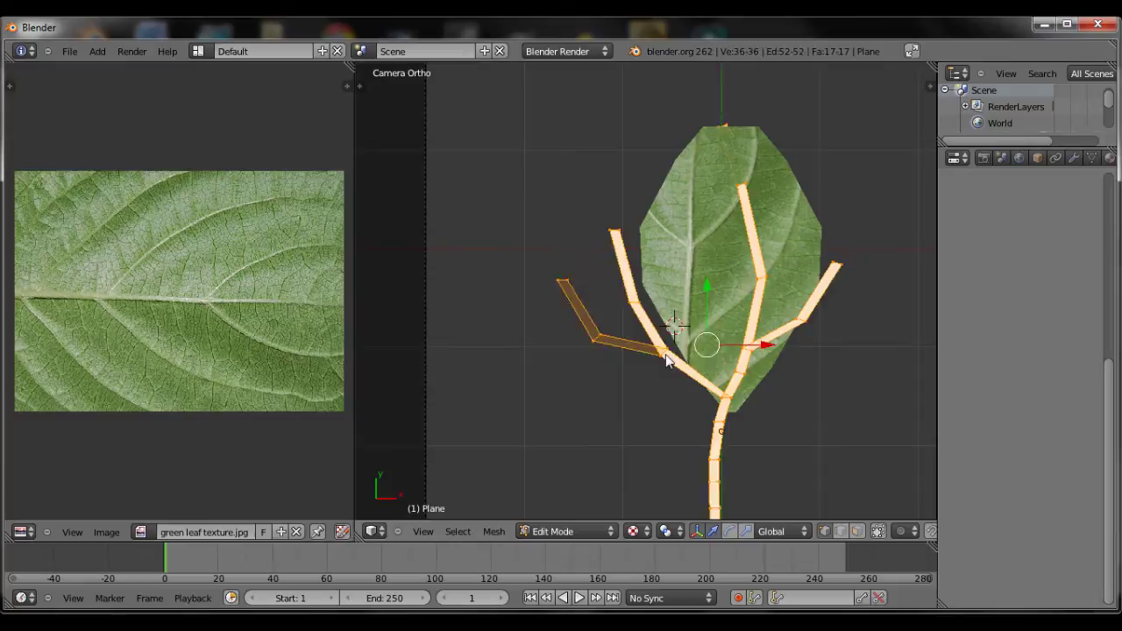
Delete the outermost left shoot of the twig and extrude a new one from the fork of the left branch.
key(a)
key(b)
drag(534, 261, 606, 404)
key(x)
key(Return)
key(b)
drag(638, 334, 693, 376)
key(e)
click(648, 334)
key(b)
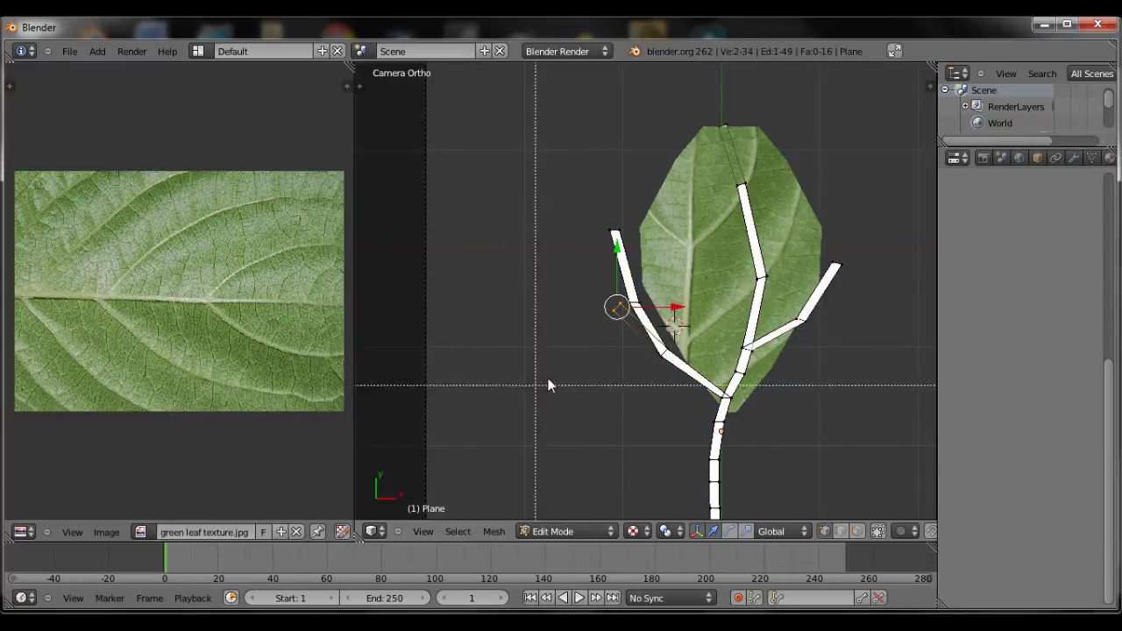
drag(481, 247, 623, 386)
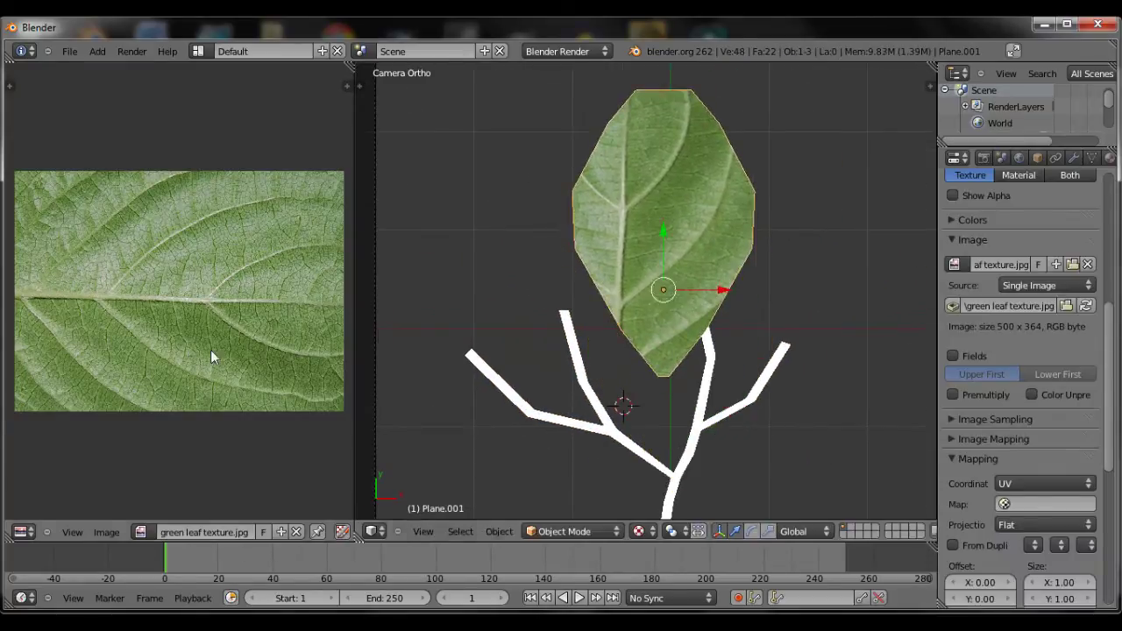
Shift the leaf's UV layout so the image's midrib runs down the centre of the leaf.
key(Tab)
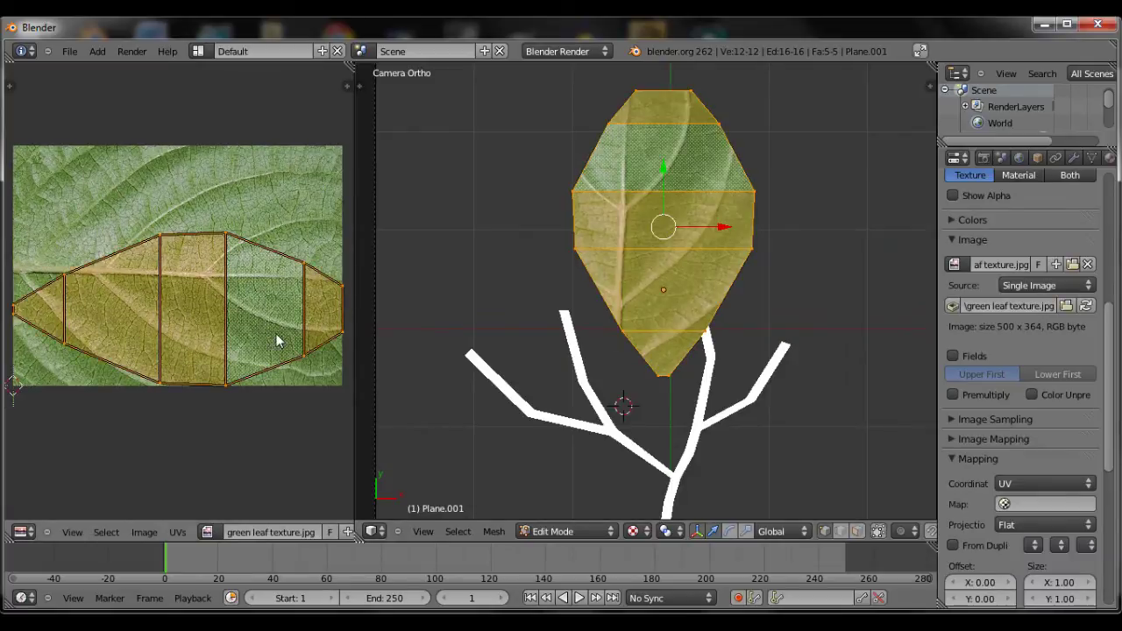
key(Tab)
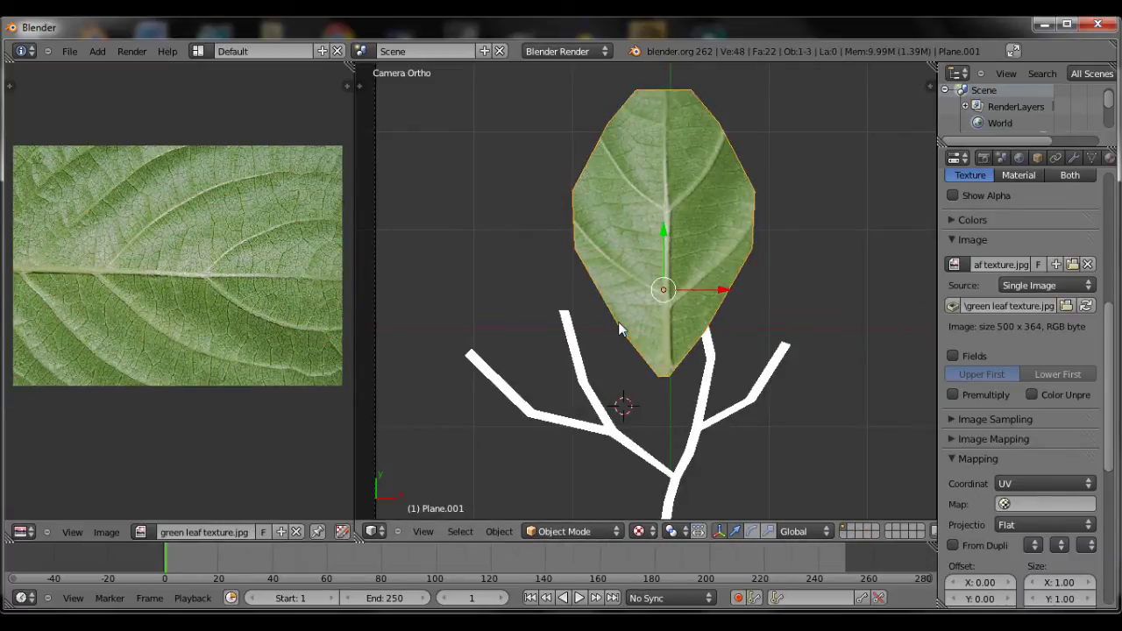
Rotate and shrink the leaf, and place it at the tip of the twig's central branch.
key(r)
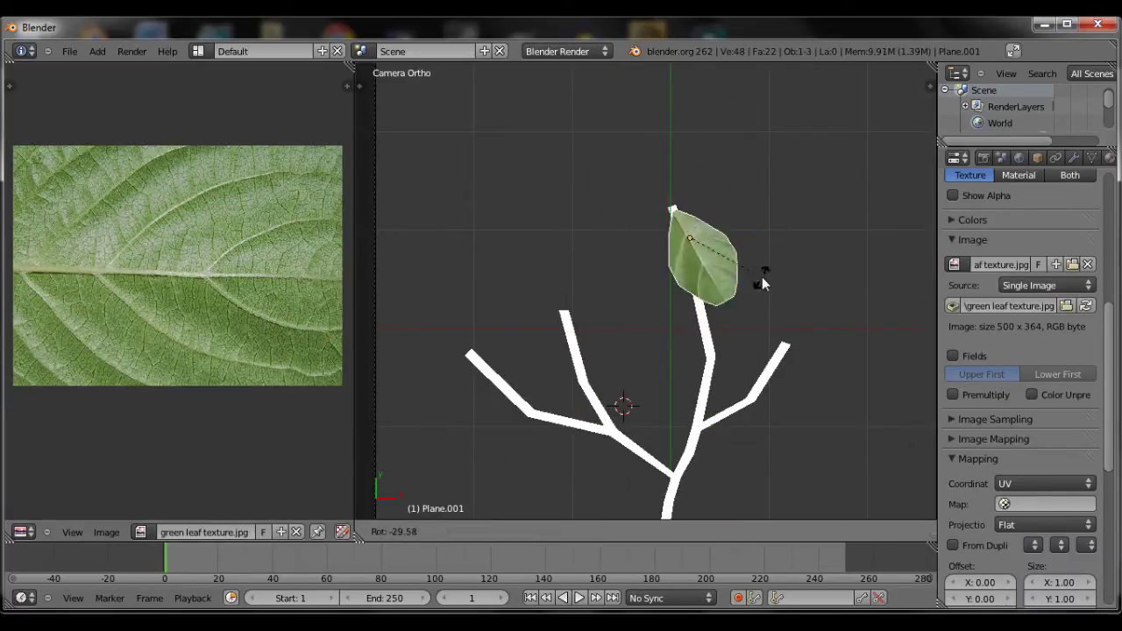
click(762, 283)
key(s)
click(715, 259)
key(g)
click(712, 268)
Duplicate the leaf four times around the central branch's tip, turning the copies outward from the stem.
key(shift+d)
click(714, 297)
key(shift+d)
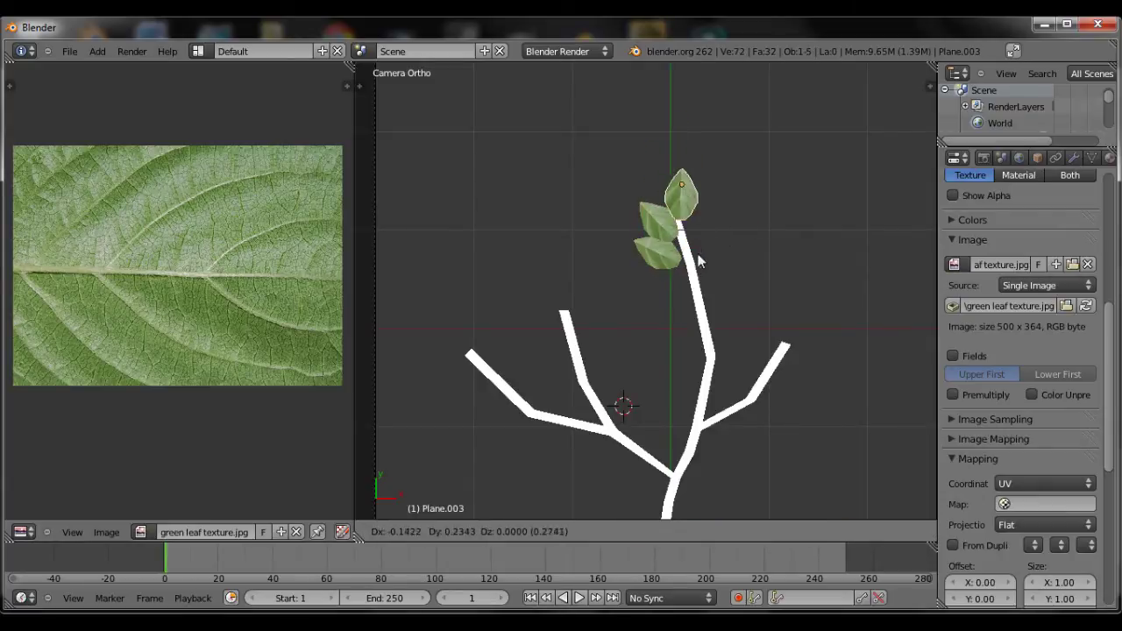
click(699, 260)
key(shift+d)
click(722, 296)
key(r)
key(s)
click(742, 327)
key(shift+d)
click(753, 341)
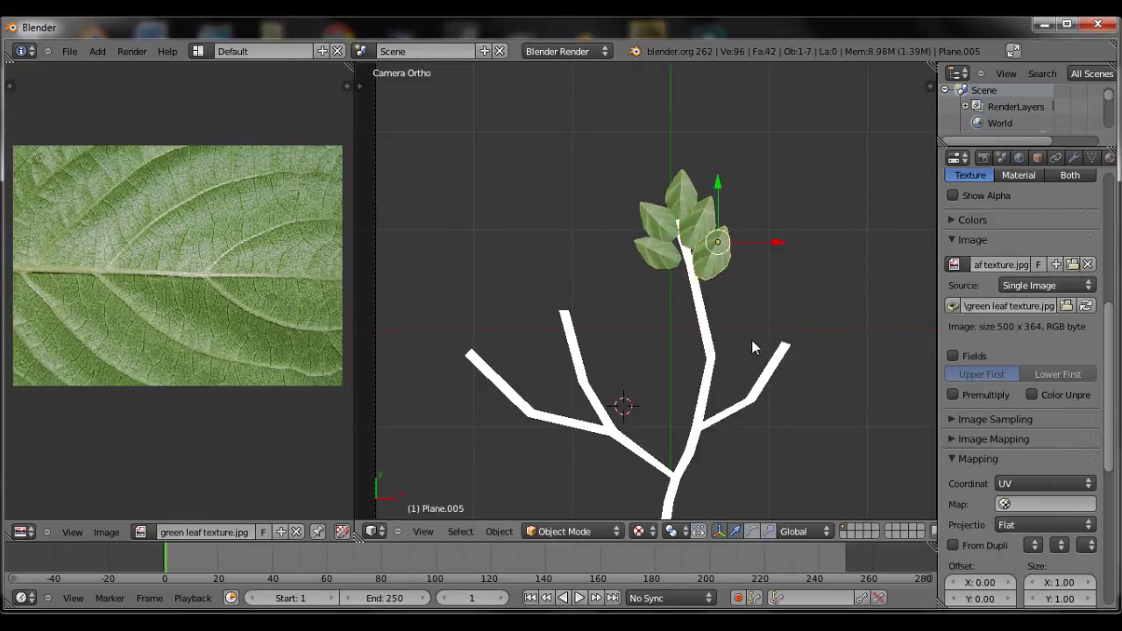
Add two more leaf copies lower on the central branch, one angled outward on each side.
key(shift+d)
click(724, 372)
key(r)
key(g)
click(697, 285)
key(shift+d)
click(772, 303)
key(r)
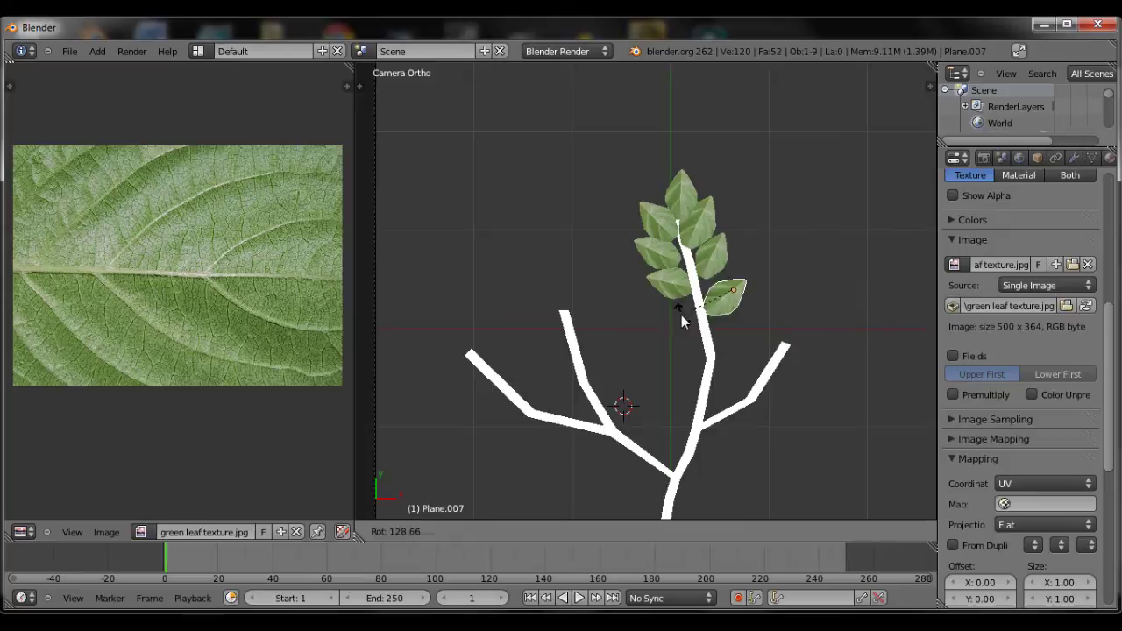
click(683, 321)
Duplicate the seven-leaf cluster onto the tips of the two left shoots, rotating the outer copy to follow its shoot.
shift+right_click(660, 214)
shift+right_click(660, 254)
key(shift+d)
click(583, 384)
key(shift+d)
key(r)
key(g)
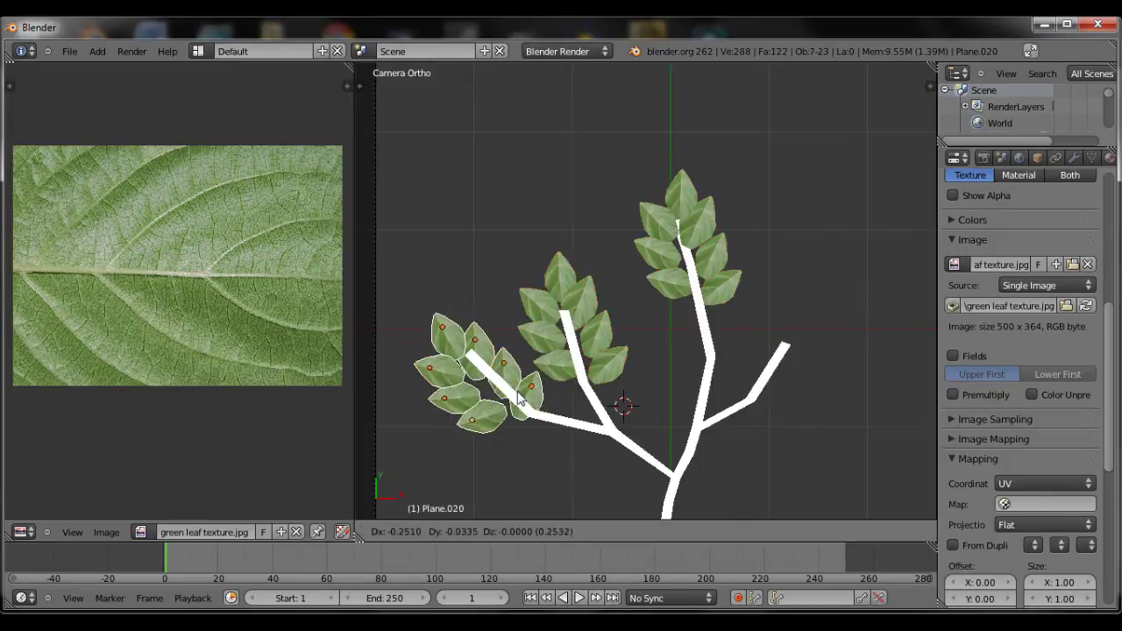
click(521, 385)
Duplicate the leaf cluster below the outer left shoot and onto the right shoot, rotating each copy to fit.
key(shift+d)
key(r)
click(563, 436)
key(shift+d)
key(r)
key(g)
click(800, 389)
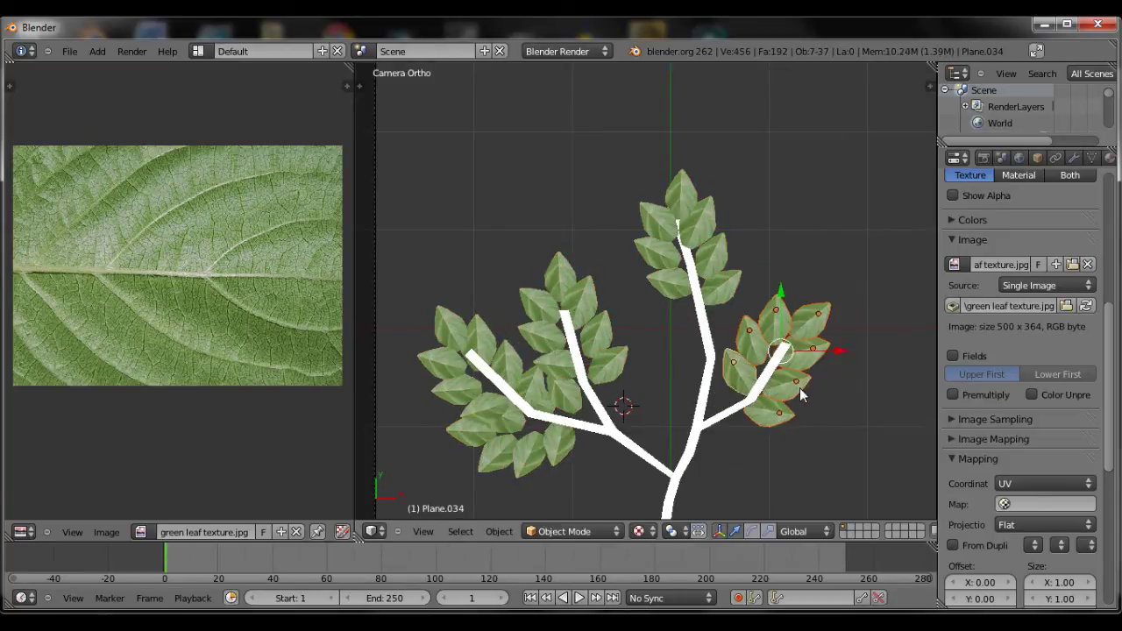
Place another rotated copy of the leaf cluster around the middle of the central branch.
key(shift+d)
click(699, 342)
scroll(704, 357, down, 3)
key(r)
key(g)
click(693, 348)
Select the twig and, from the right side view, move it along the Z axis behind the leaves.
right_click(675, 392)
key(KP_3)
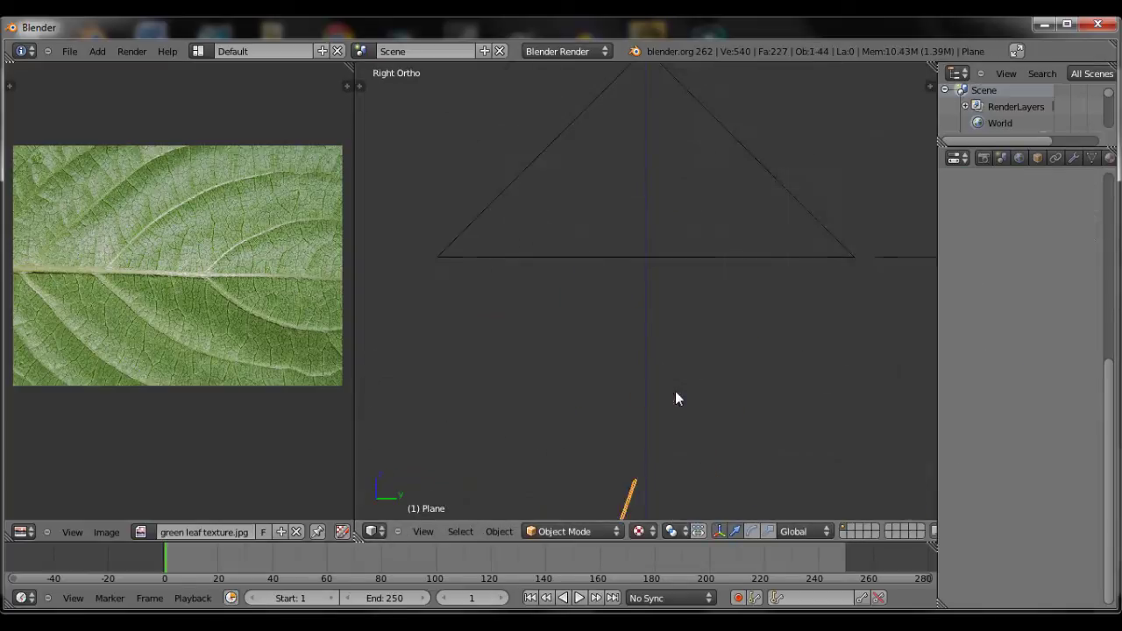
key(KP_Decimal)
key(Tab)
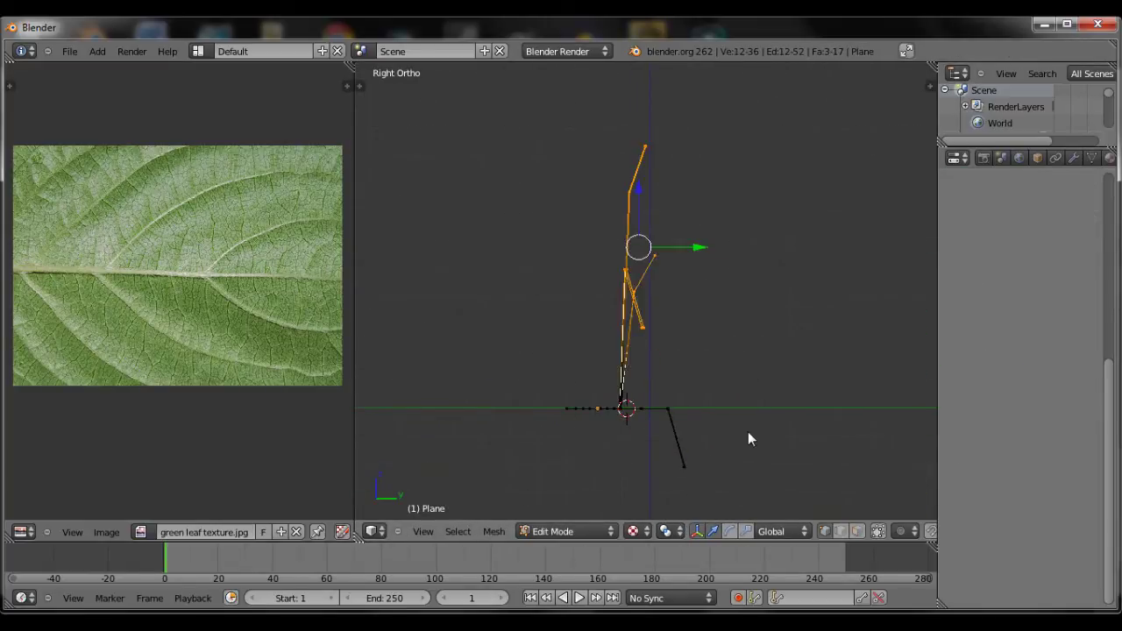
key(Tab)
scroll(748, 431, down, 2)
key(g)
key(z)
key(g)
key(z)
click(689, 416)
Render the branch from the camera view to check its appearance.
middle_drag(693, 416, 703, 439)
key(KP_0)
key(F12)
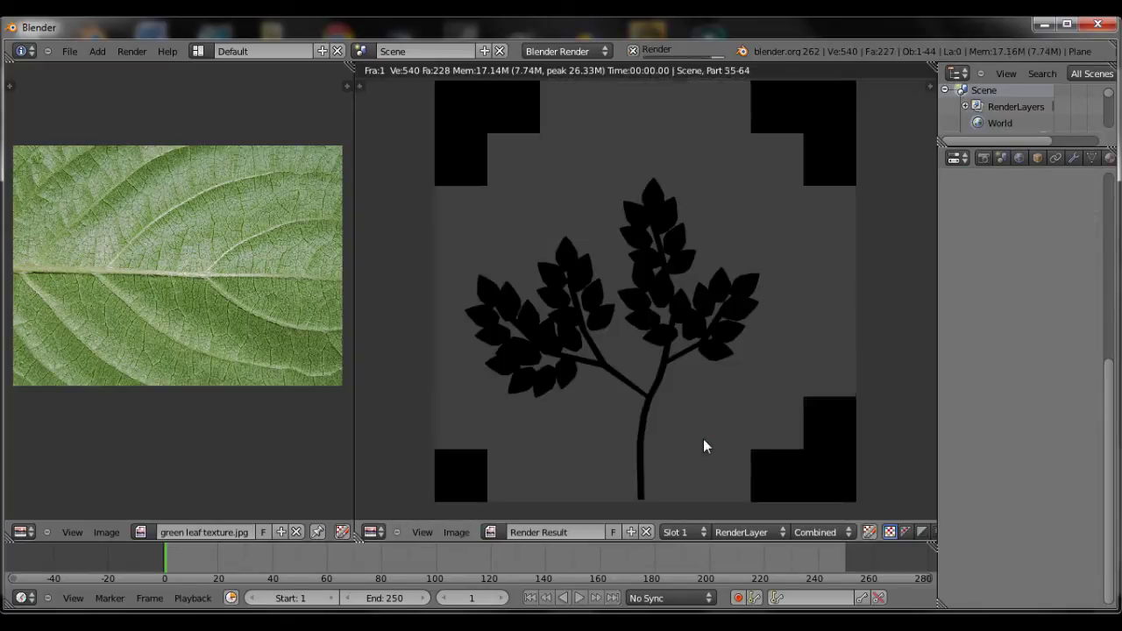
key(Escape)
Add a Sun lamp to the scene.
key(shift+a)
mouse_move(583, 527)
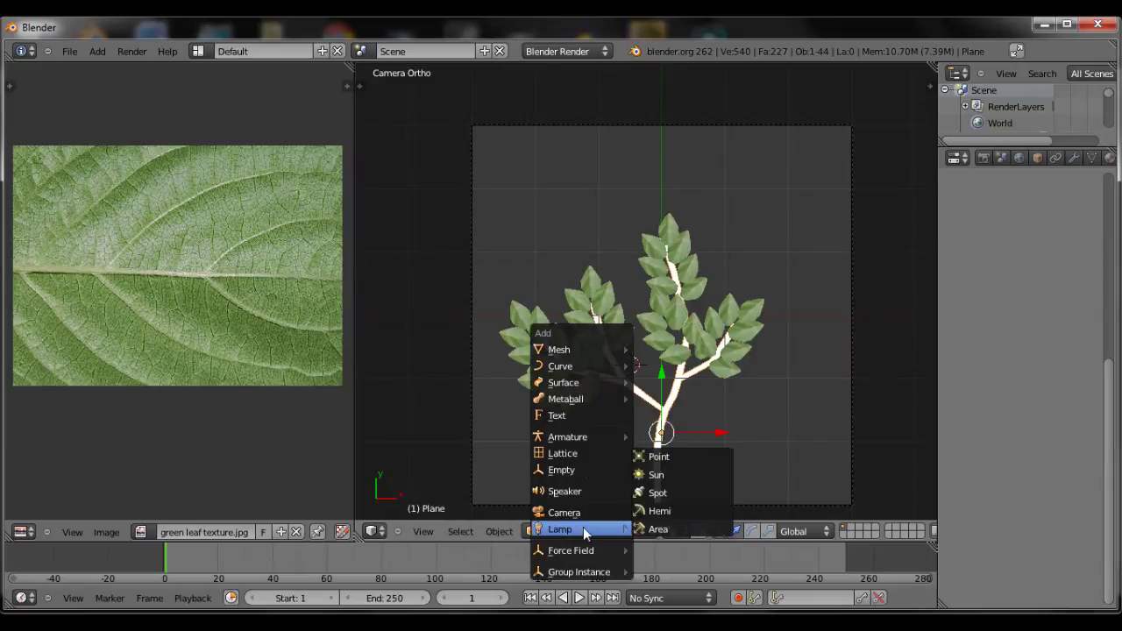
click(664, 475)
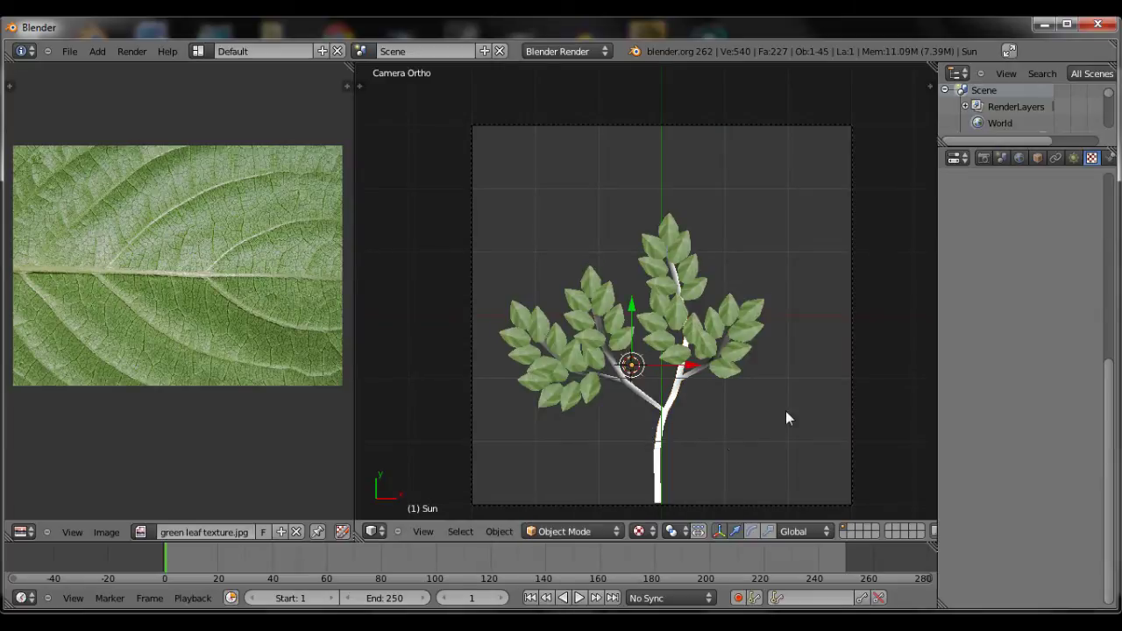
Try to extrude an edge at the bend of the twig's side branch in Edit Mode.
middle_drag(787, 419, 659, 407)
right_click(662, 411)
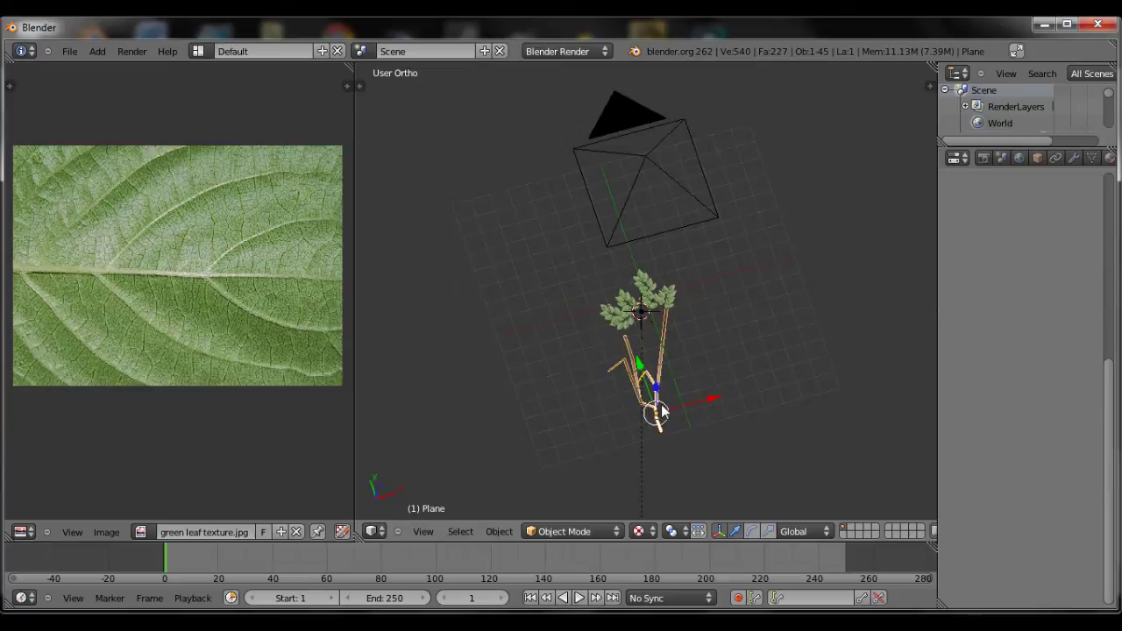
scroll(664, 412, up, 4)
shift+middle_drag(693, 451, 789, 217)
scroll(776, 245, up, 5)
shift+middle_drag(763, 276, 618, 299)
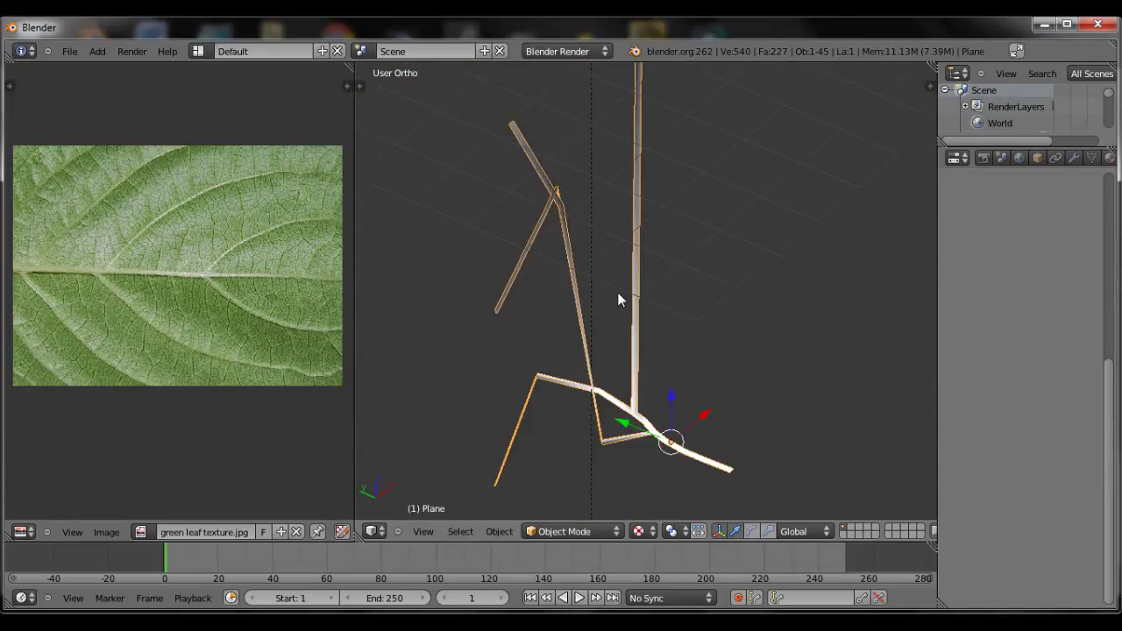
key(Tab)
right_click(599, 441)
key(e)
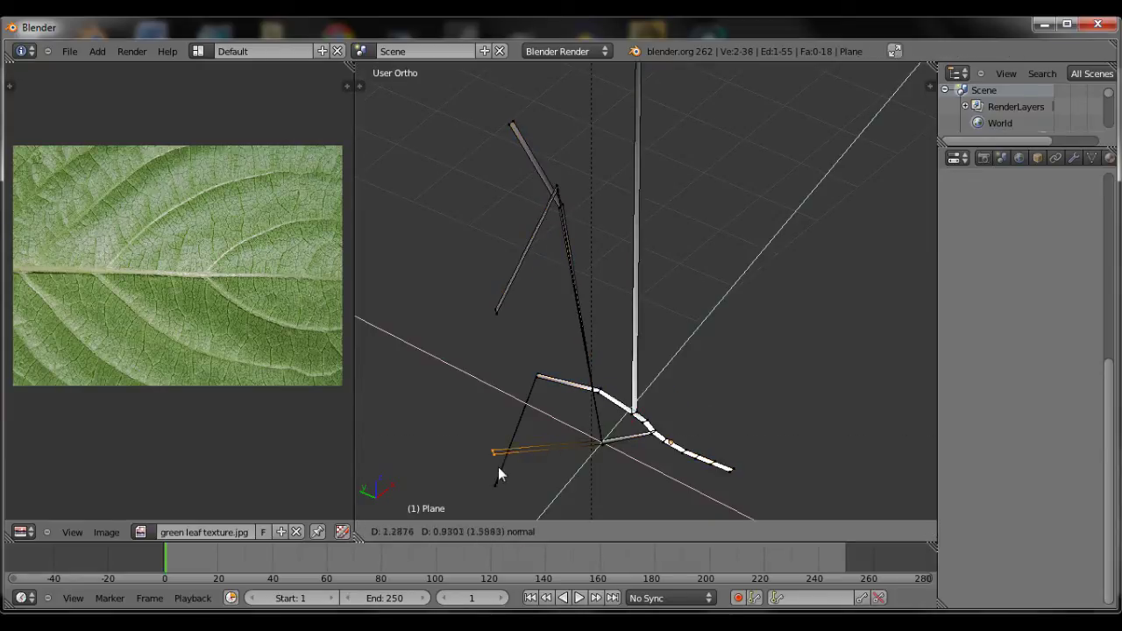
right_click(569, 451)
key(ctrl+z)
middle_drag(637, 431, 591, 357)
key(KP_0)
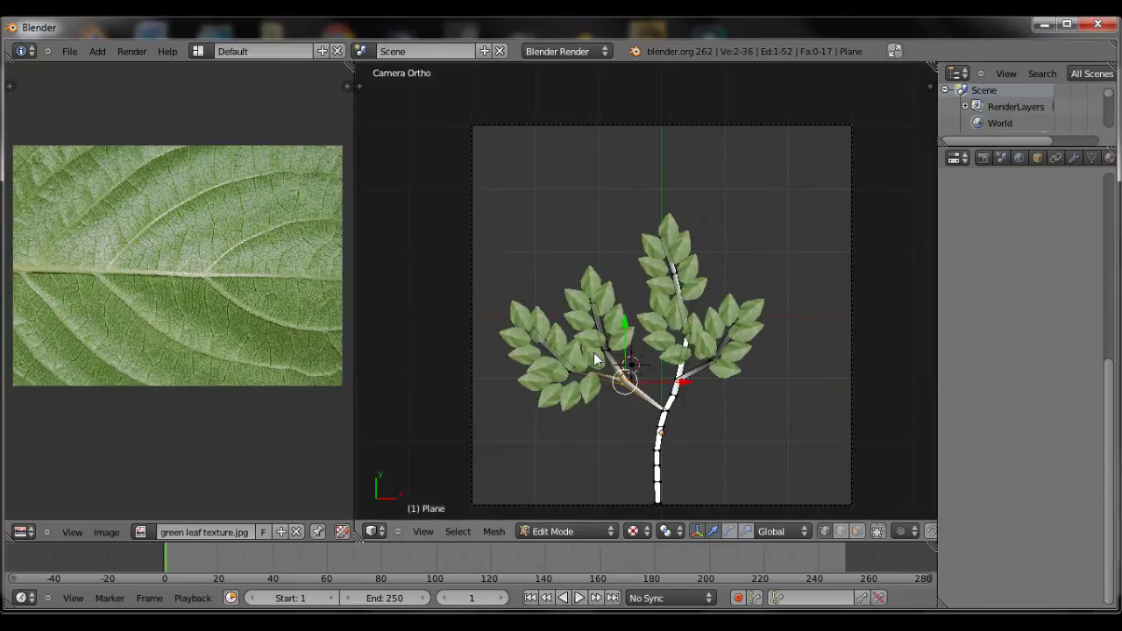
scroll(593, 352, up, 4)
key(Tab)
Create a new material for the twig with a dark olive-brown diffuse colour of about R 0.042, G 0.037, B 0.
scroll(576, 347, up, 3)
shift+middle_drag(616, 327, 750, 243)
shift+middle_drag(647, 321, 733, 317)
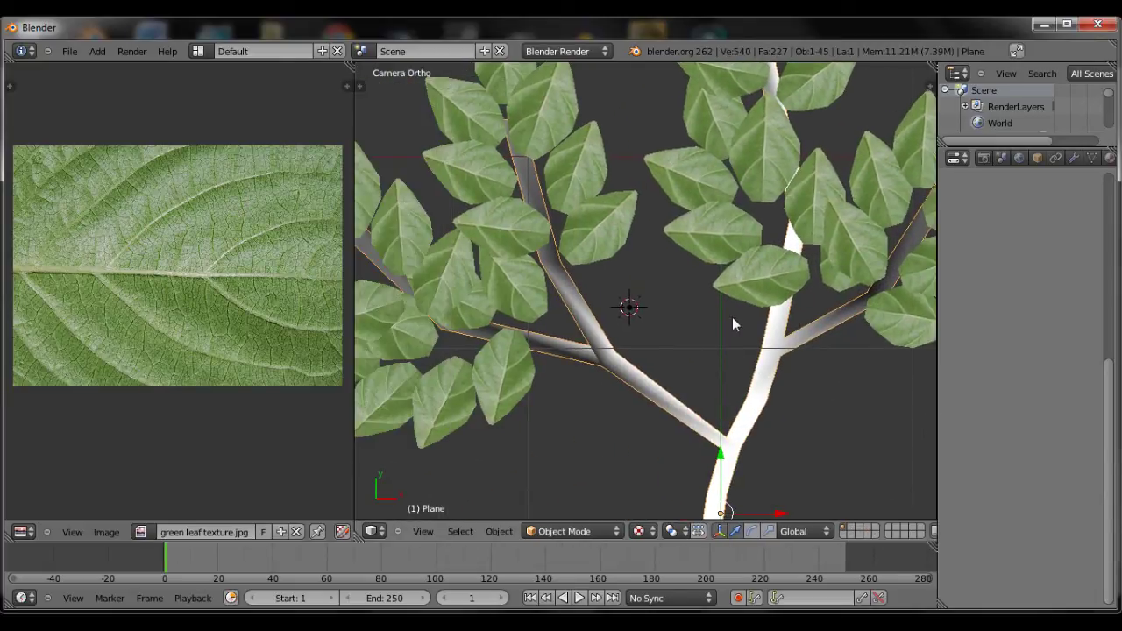
scroll(589, 340, down, 2)
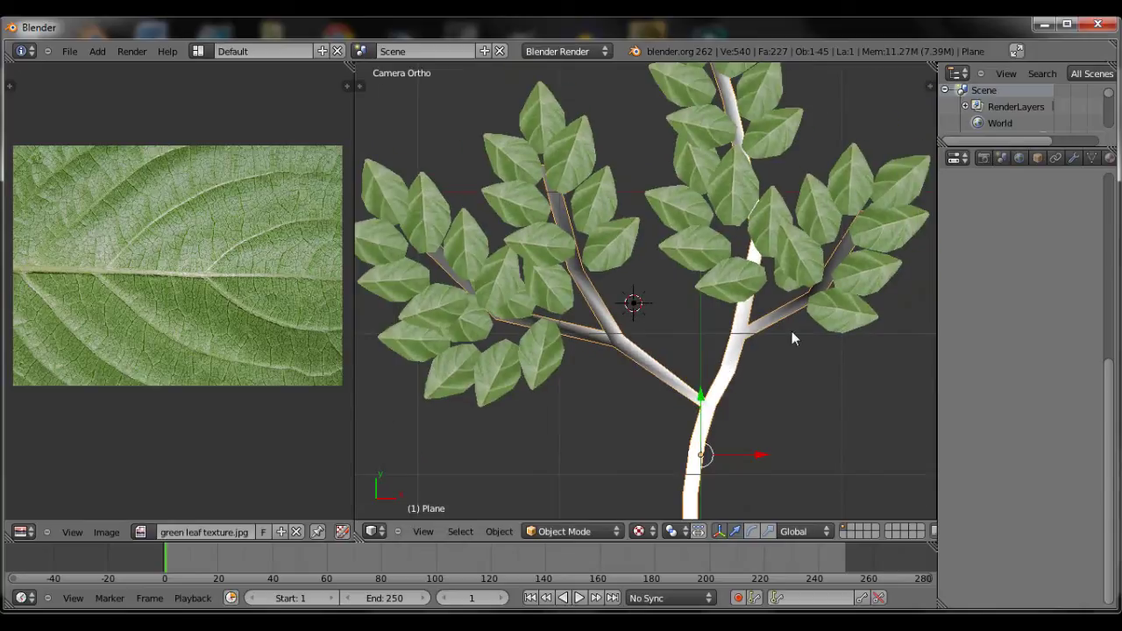
click(1057, 161)
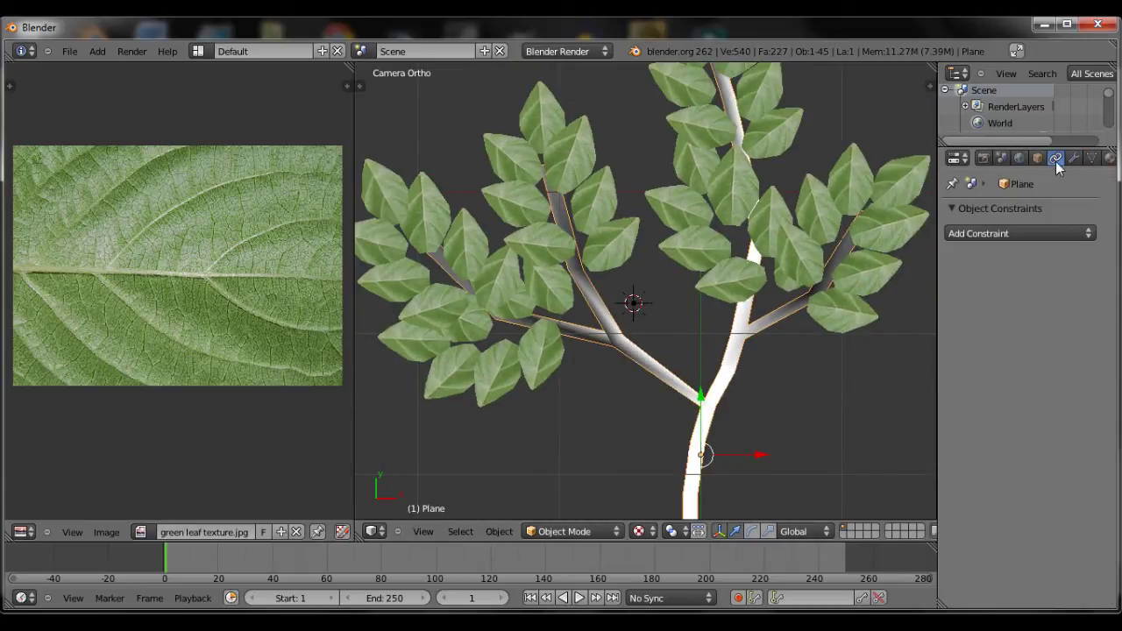
click(1037, 159)
click(1019, 159)
click(1109, 158)
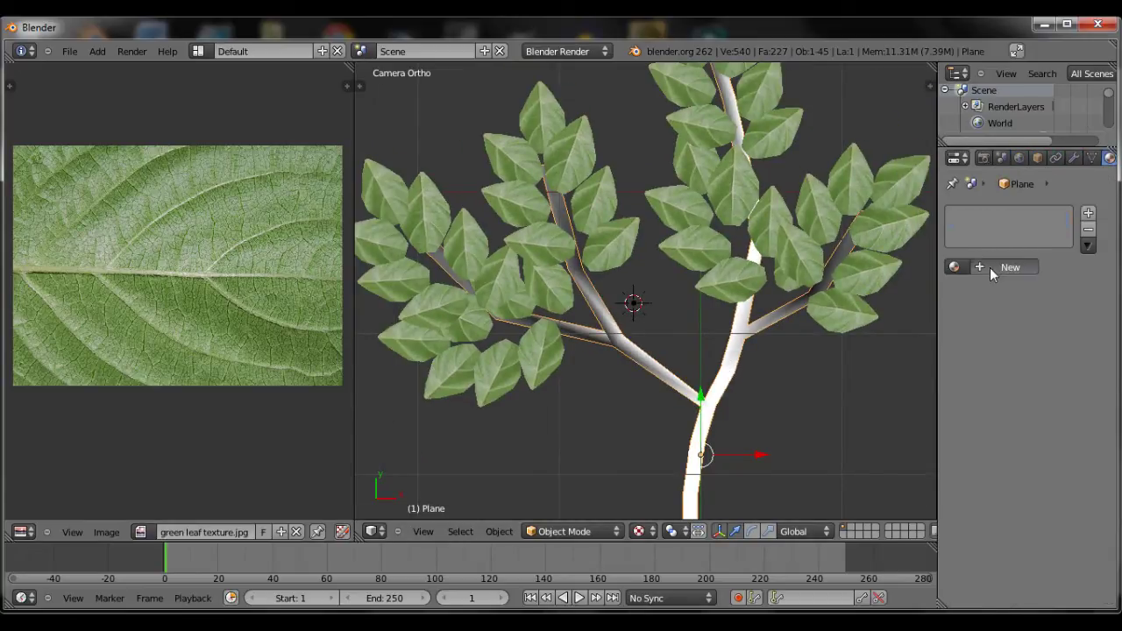
click(990, 267)
click(980, 469)
drag(916, 357, 886, 348)
drag(1003, 326, 1003, 341)
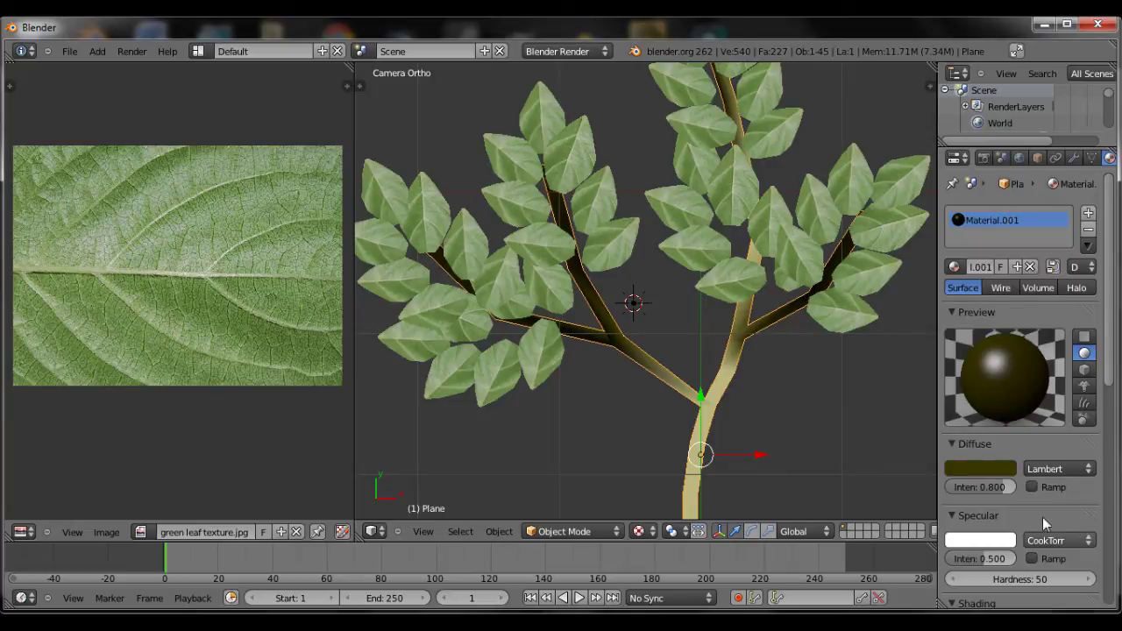
Make the twig material shadeless and darken its diffuse colour to about R 0.011, G 0.008, B 0.001.
scroll(1049, 453, down, 5)
middle_drag(1002, 296, 1001, 291)
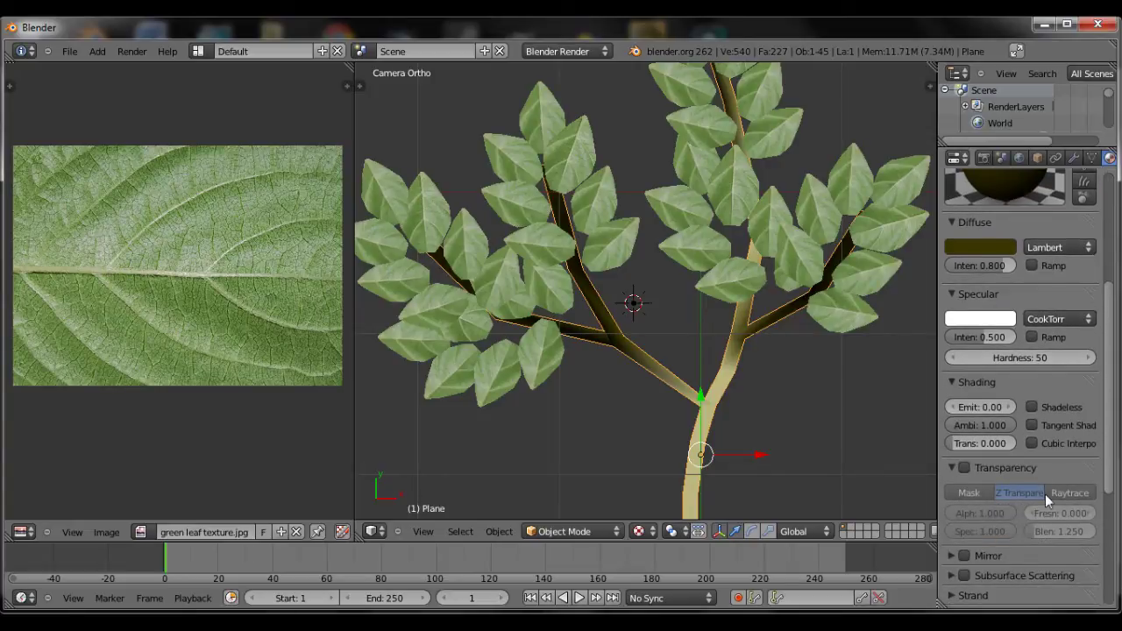
click(1032, 409)
click(995, 248)
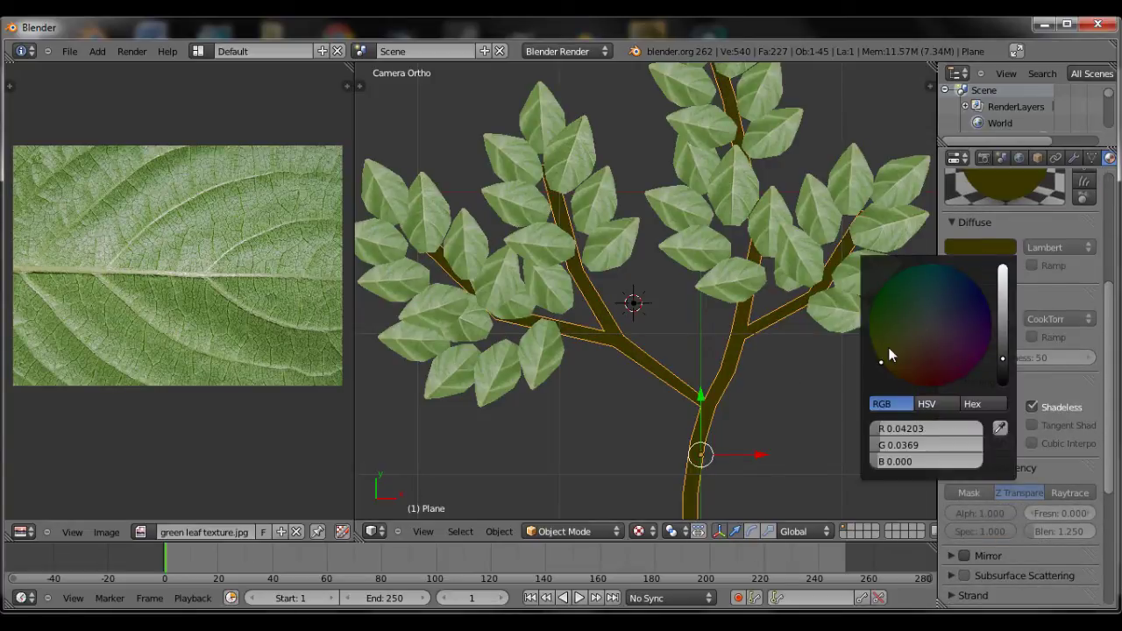
drag(889, 354, 892, 369)
click(1005, 373)
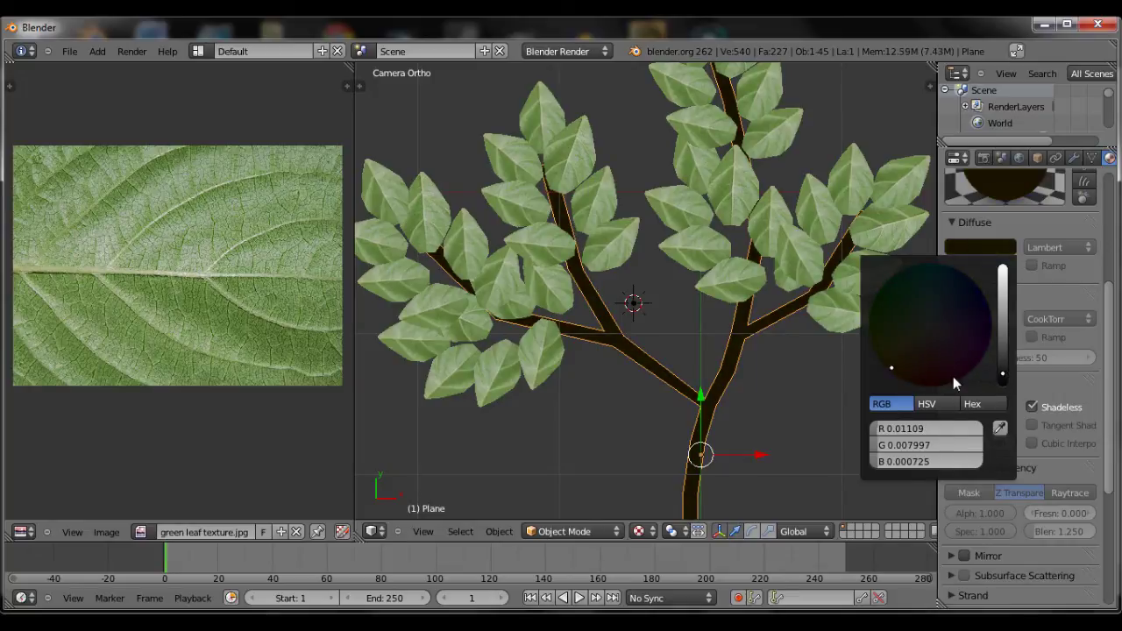
Make the leaf material shadeless and render the camera view to check the branch.
right_click(772, 254)
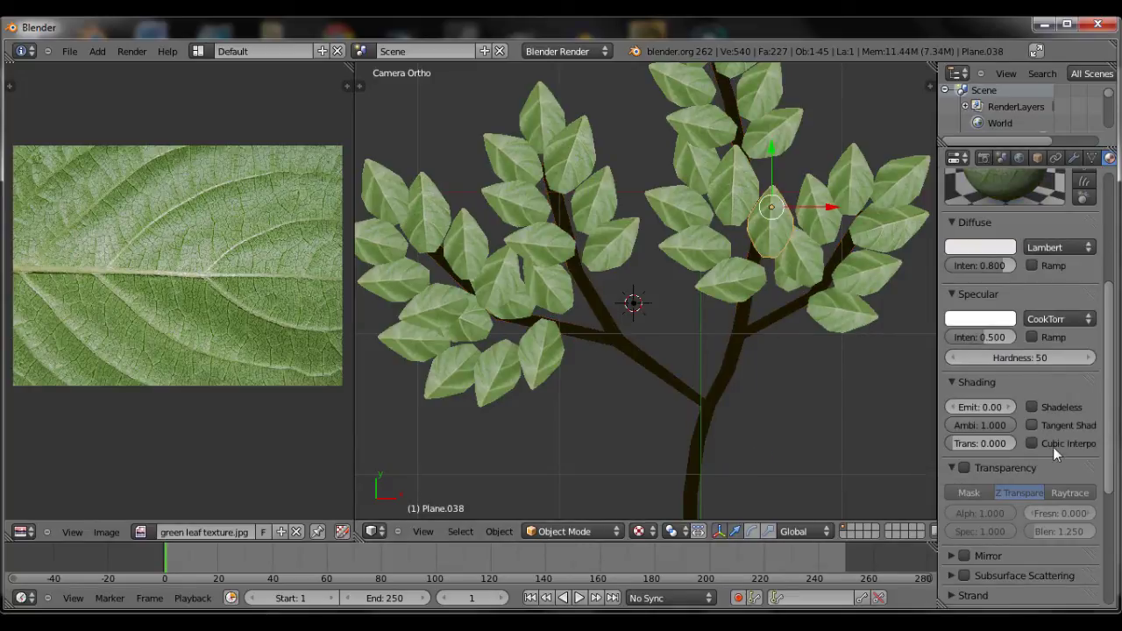
key(F12)
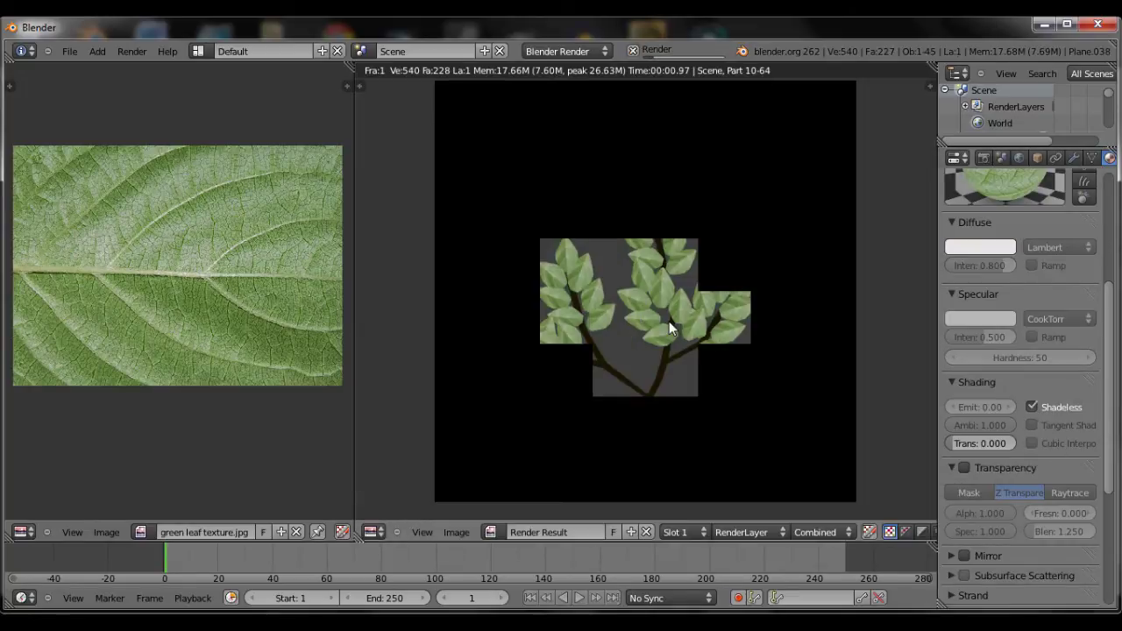
scroll(671, 377, up, 2)
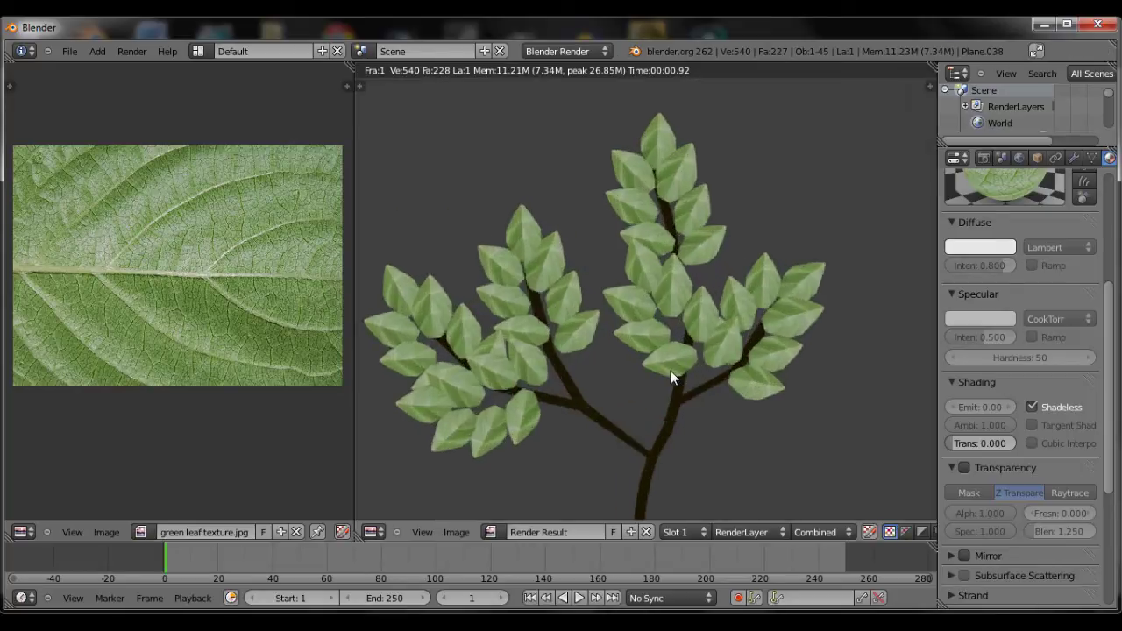
scroll(670, 377, down, 3)
scroll(670, 377, up, 1)
key(Escape)
scroll(680, 263, down, 2)
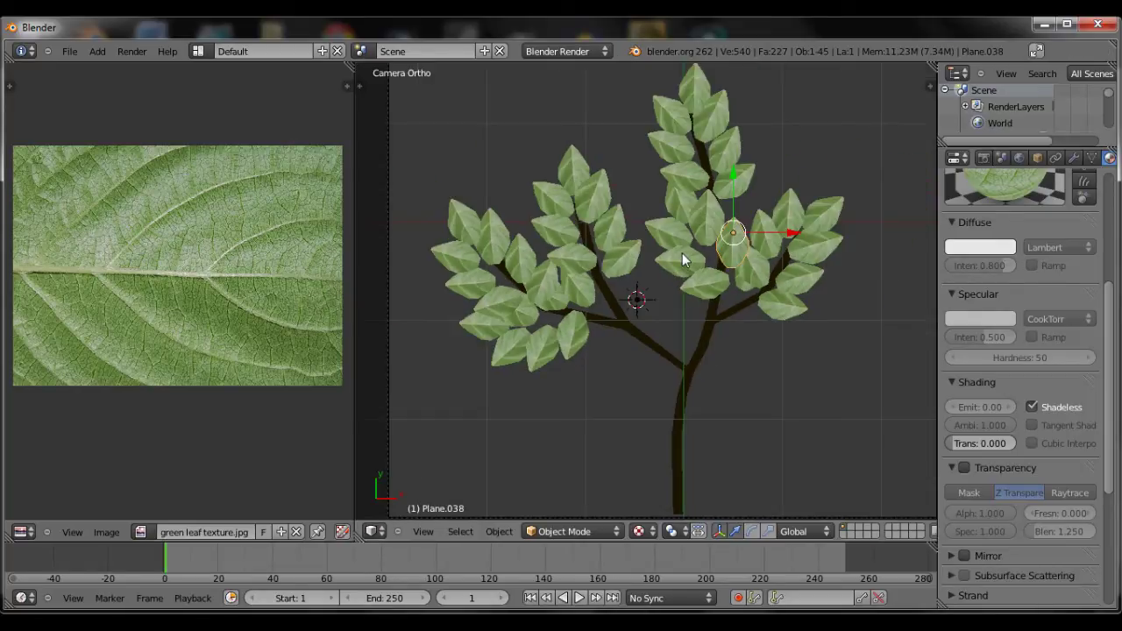
right_click(683, 249)
shift+middle_drag(754, 402, 690, 430)
scroll(706, 358, down, 3)
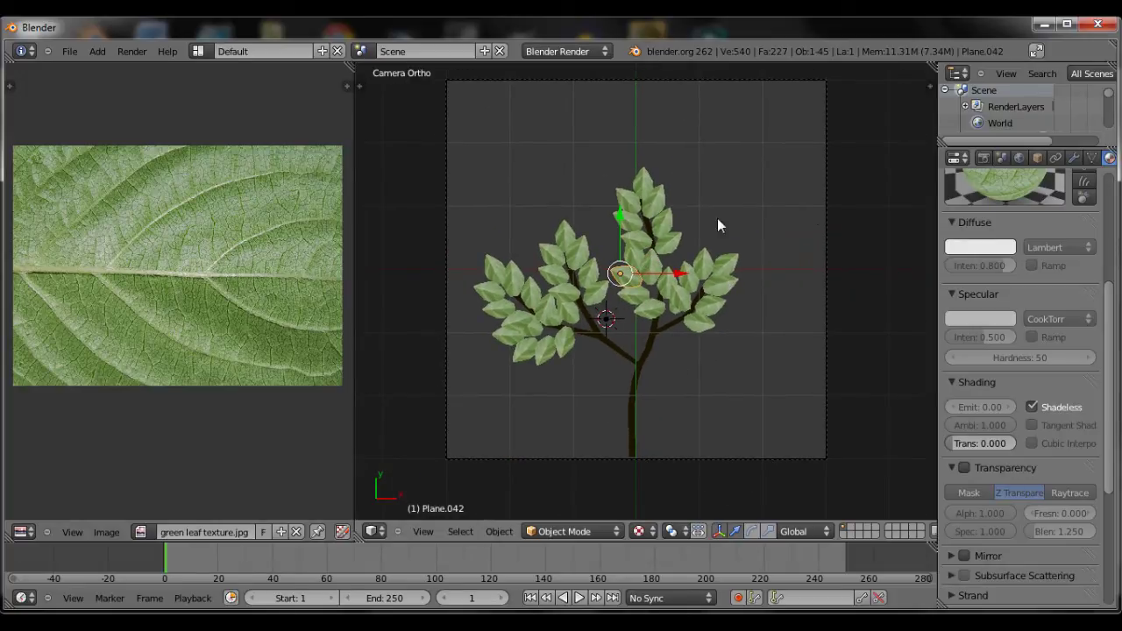
right_click(633, 424)
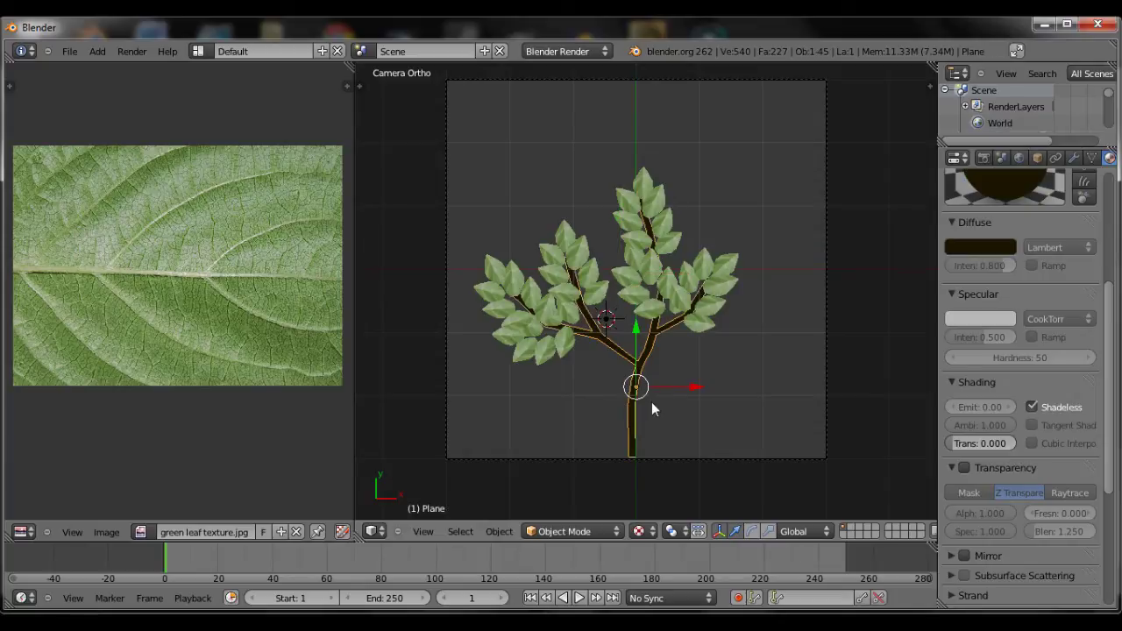
right_click(687, 457)
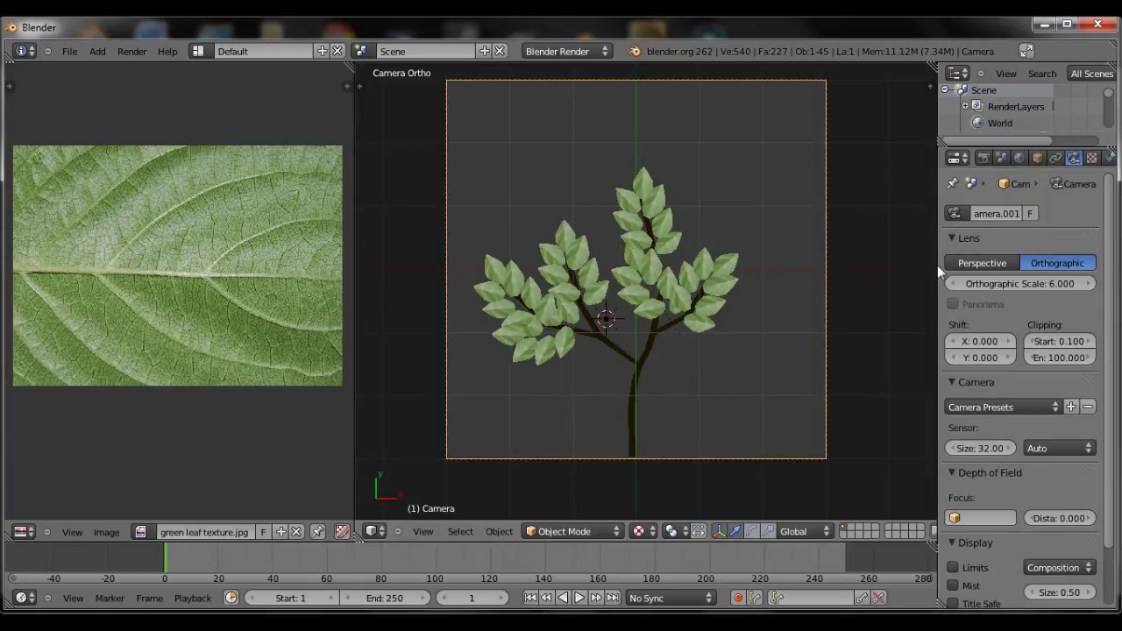
Set the world's horizon colour to a bright saturated green and render the camera view to check the background.
click(1019, 159)
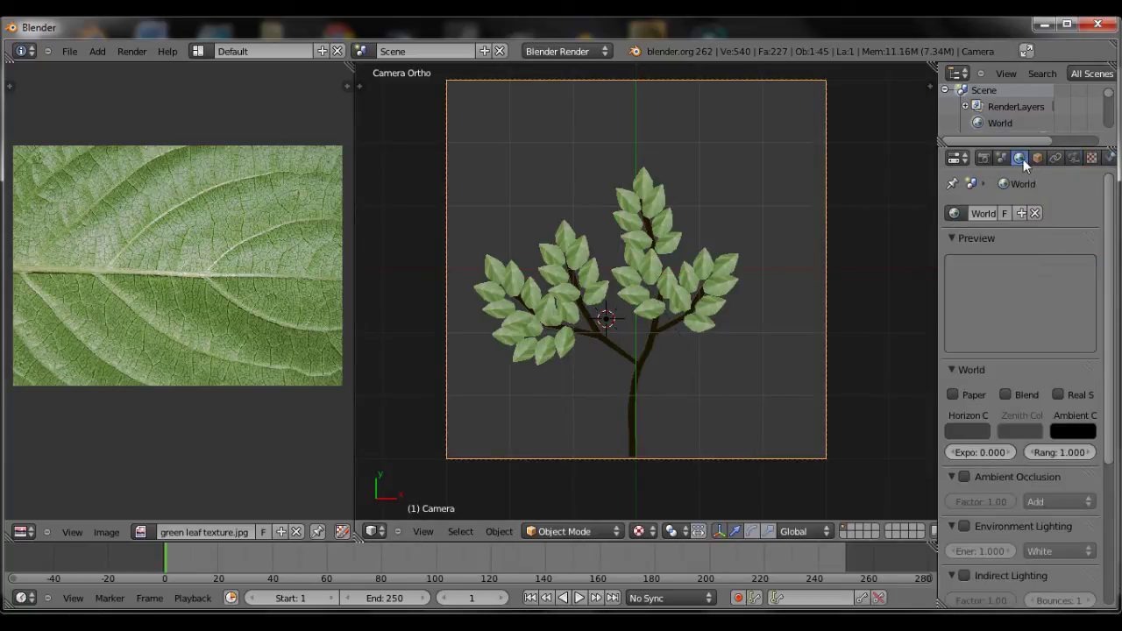
click(954, 427)
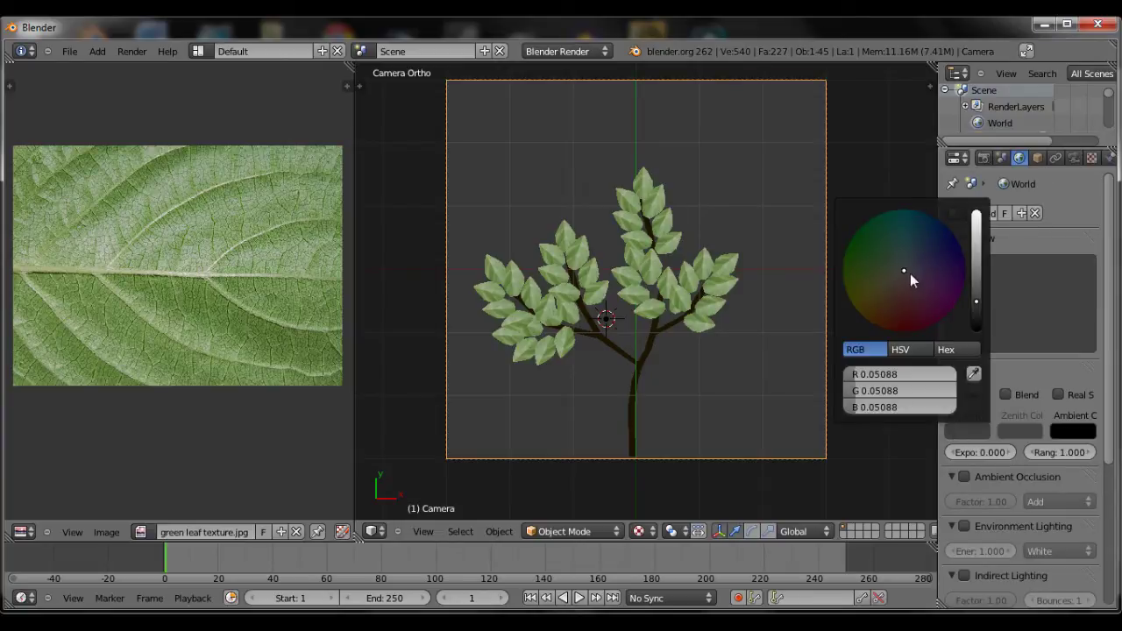
drag(910, 274, 835, 260)
drag(976, 302, 979, 246)
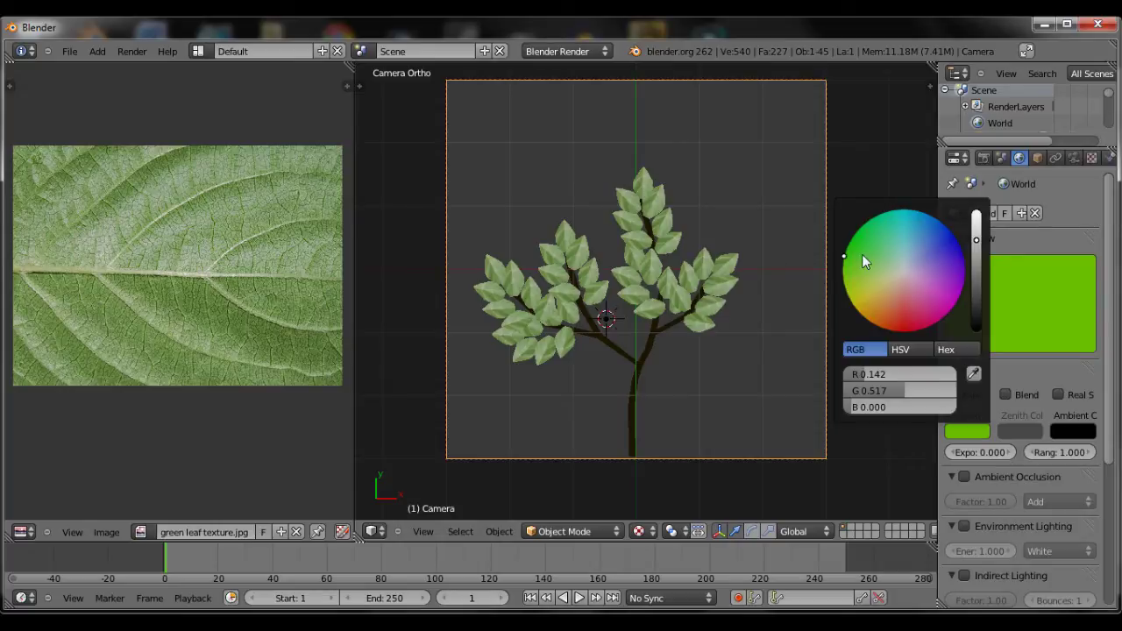
mouse_move(860, 244)
mouse_down()
mouse_move(865, 221)
mouse_move(862, 230)
mouse_up()
key(F12)
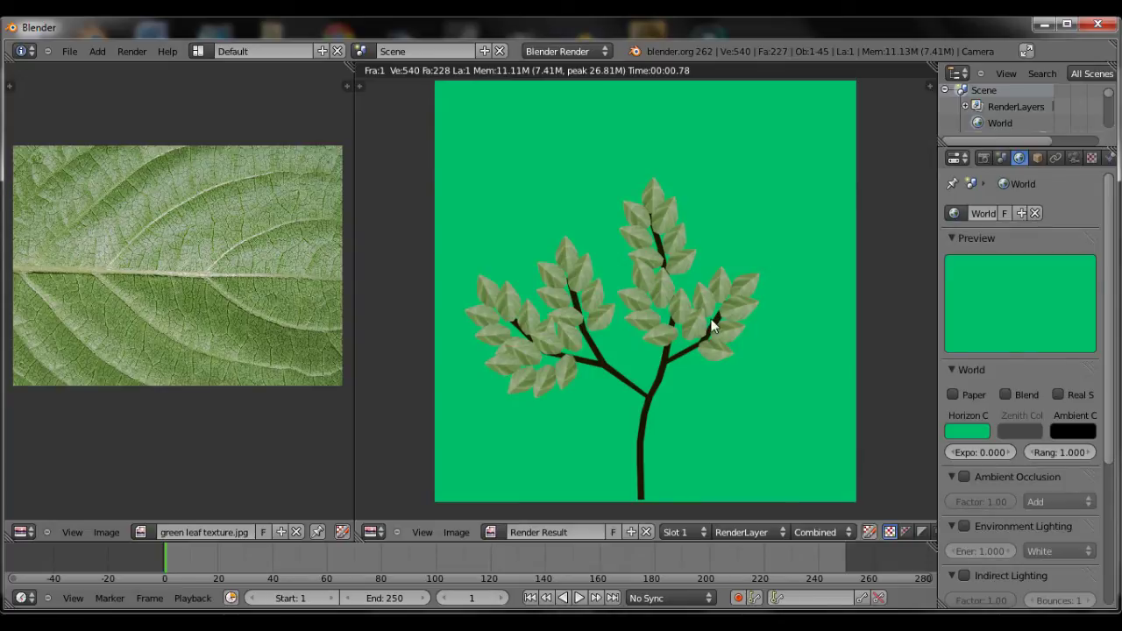
key(Escape)
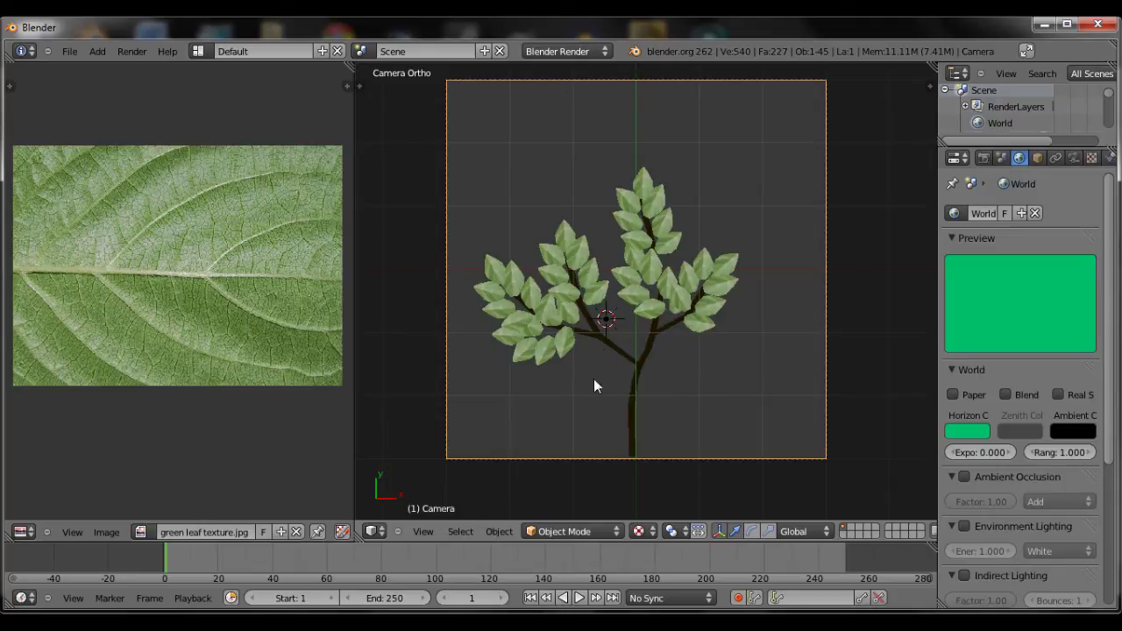
Set the PNG render output to RGBA and render the branch again.
click(983, 157)
scroll(991, 377, down, 6)
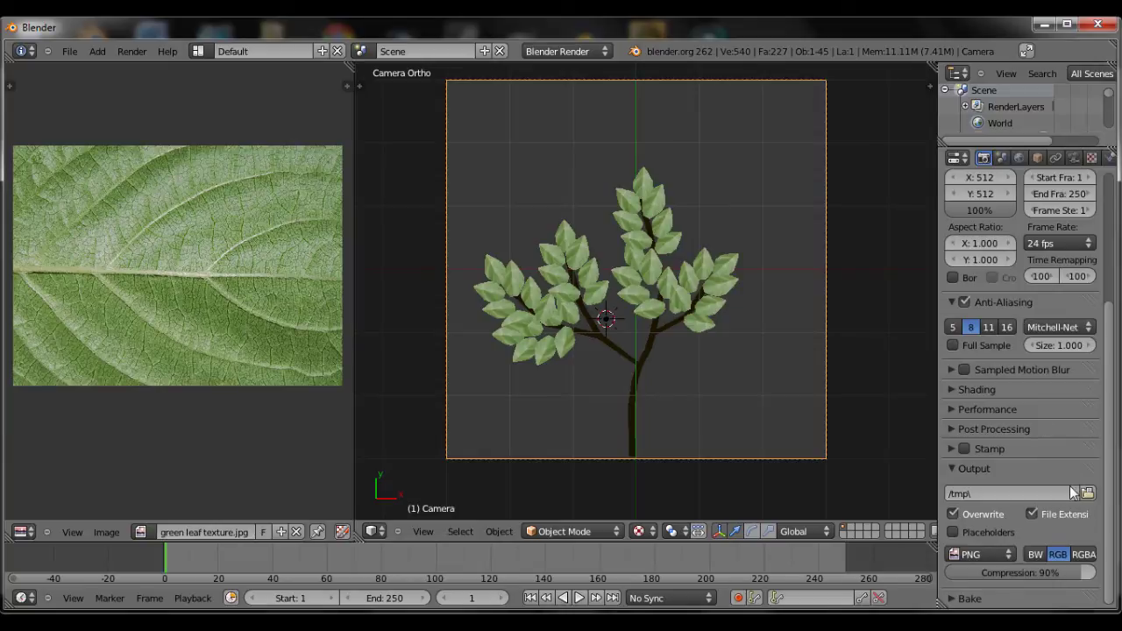
click(1081, 553)
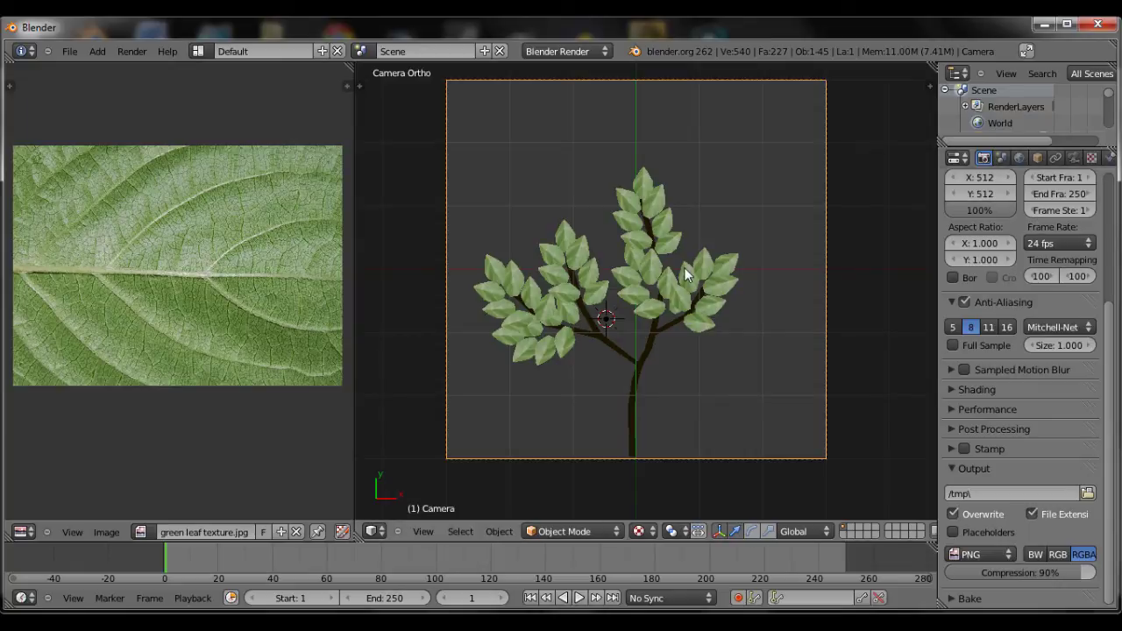
key(F12)
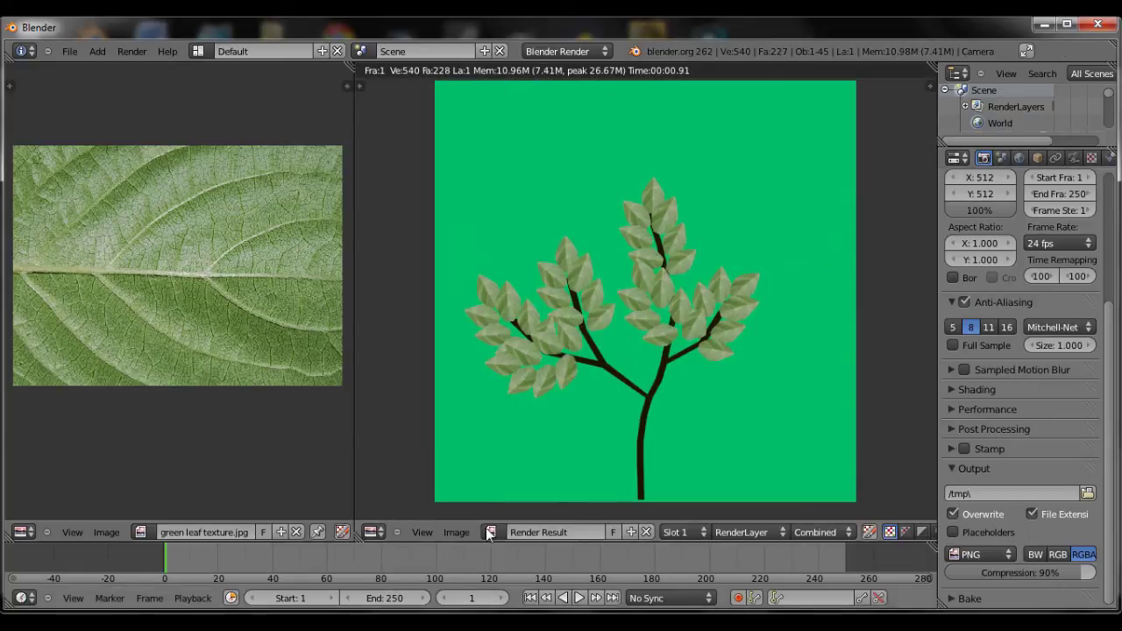
Save the render as leafTexture3.png in the RTS Textures folder.
click(456, 532)
click(472, 464)
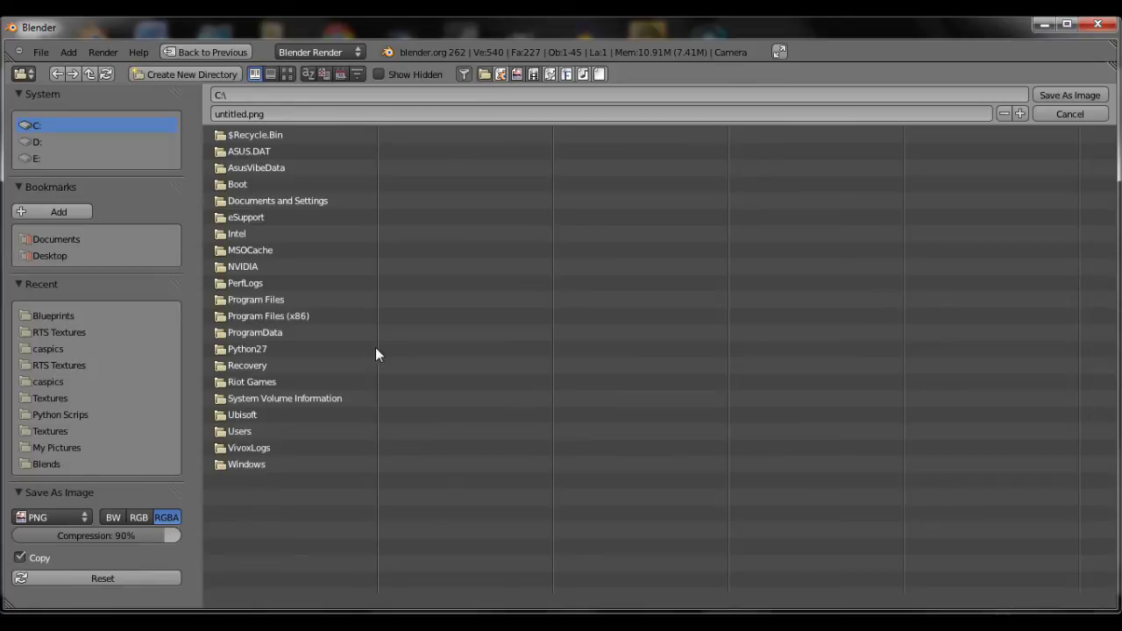
click(98, 365)
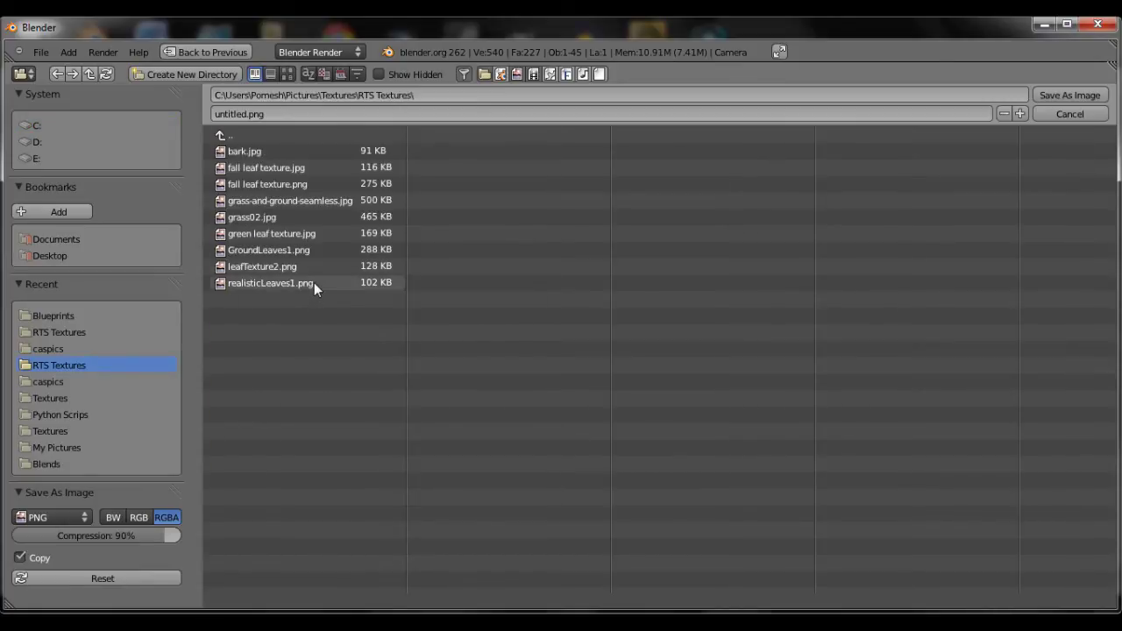
click(276, 113)
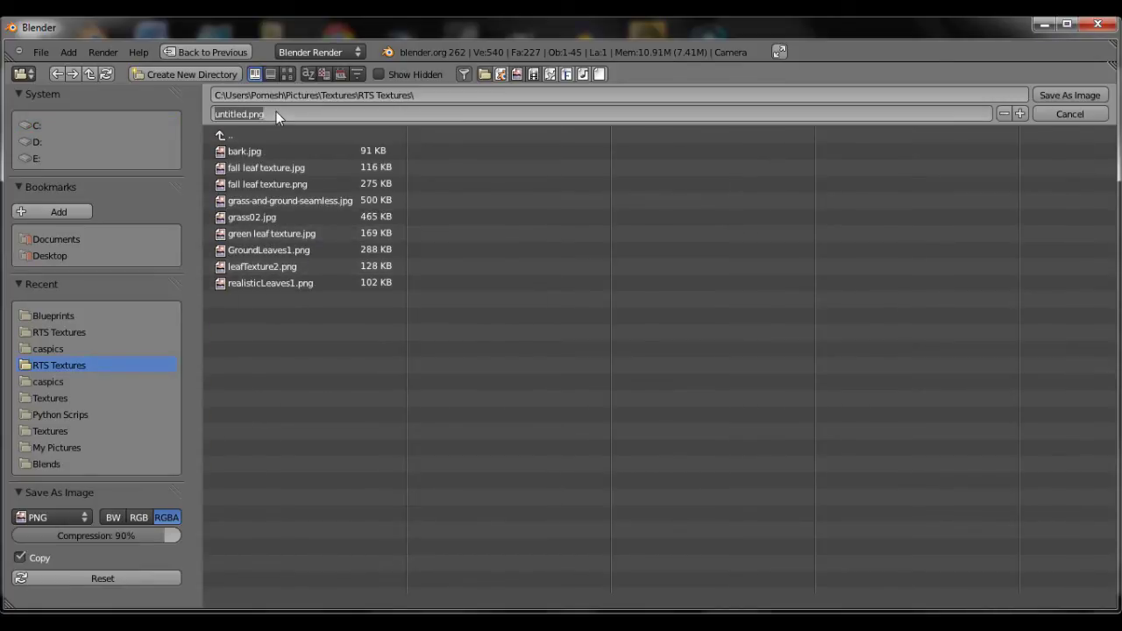
text(leafTexture)
key(Return)
key(Return)
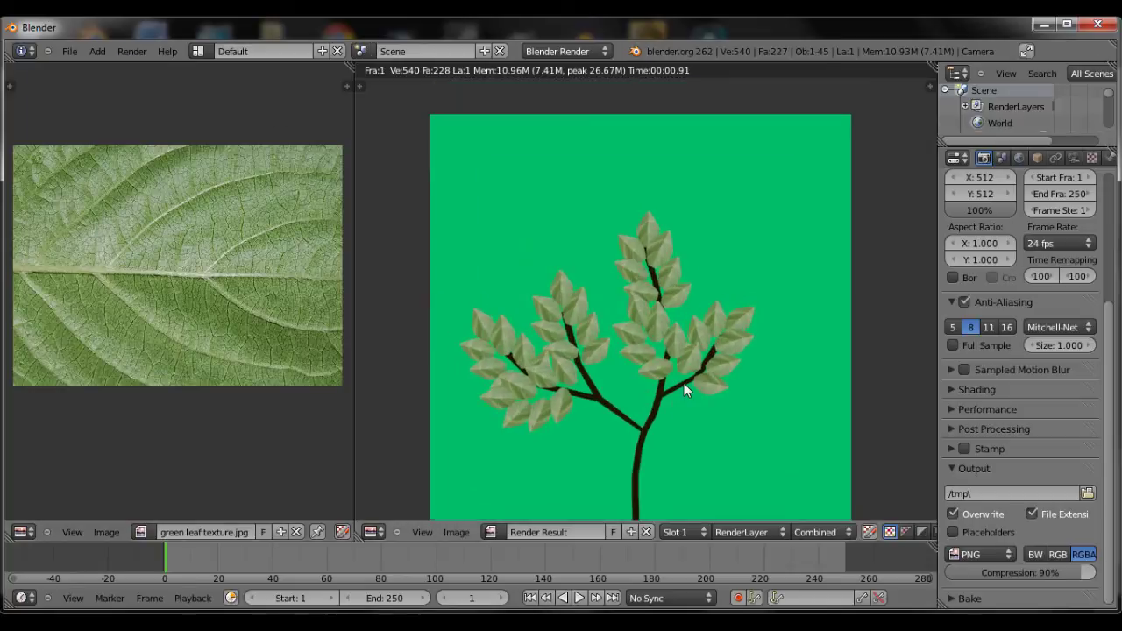
Close the render and delete all objects from the scene.
key(Escape)
key(a)
key(x)
click(682, 327)
Add a plane and a lamp to the empty scene.
key(shift+a)
mouse_move(614, 197)
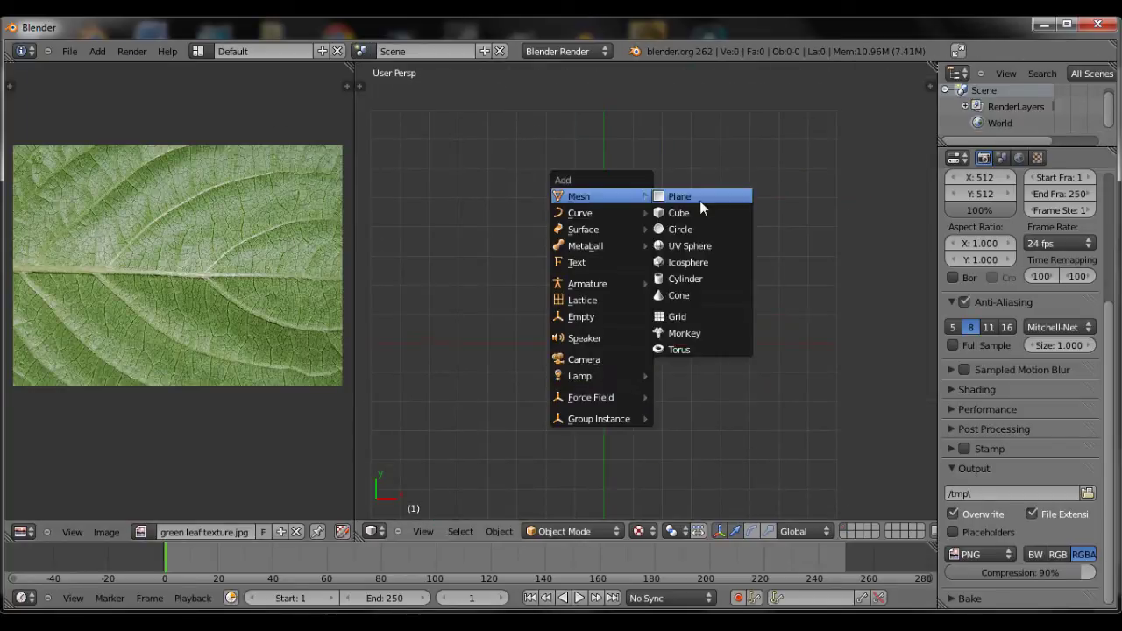
click(700, 203)
key(shift+a)
key(s)
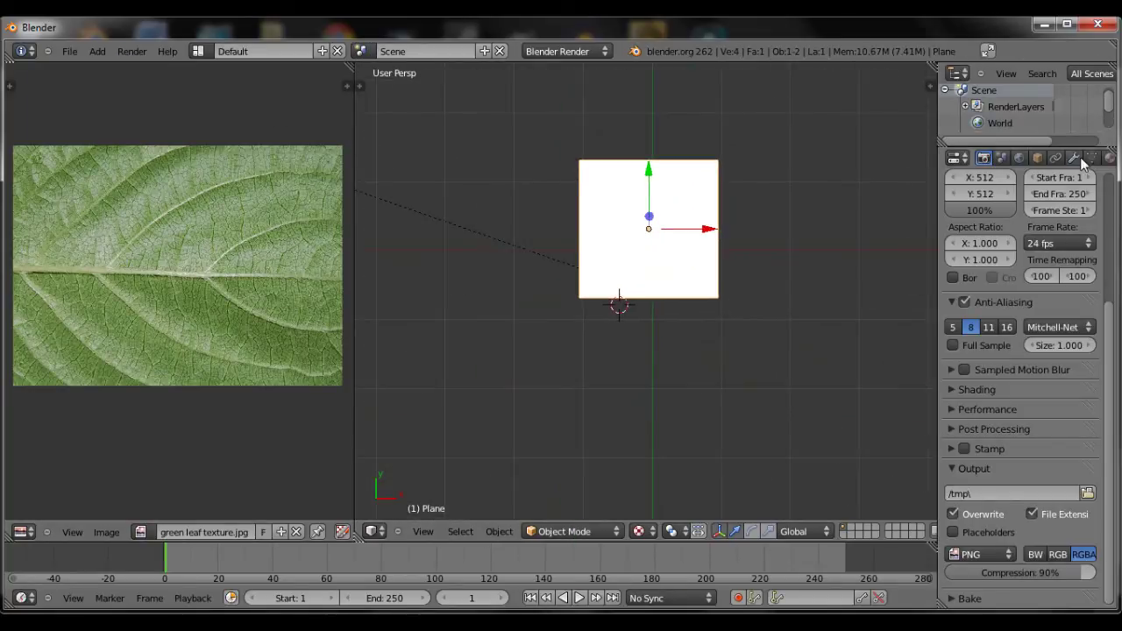
Give the plane a new material with an Image or Movie texture that loads leafTexture3.png.
click(1048, 160)
click(1022, 266)
click(1065, 160)
click(1024, 329)
click(1025, 355)
click(1024, 246)
scroll(994, 243, down, 5)
click(1060, 412)
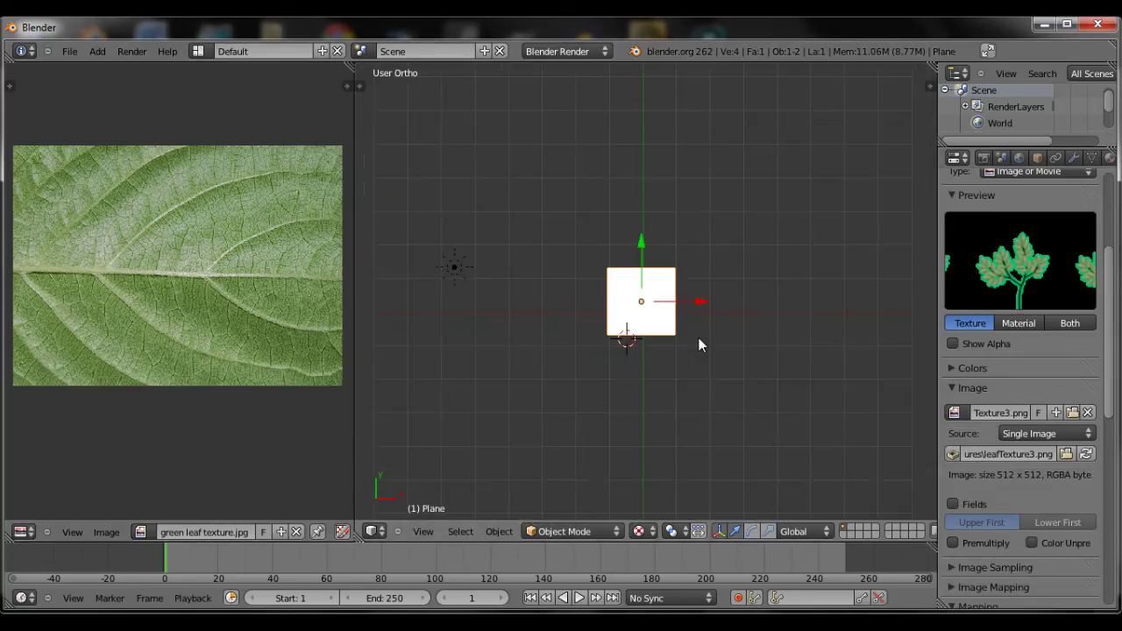
UV unwrap the plane in Edit Mode.
scroll(702, 328, up, 7)
key(Tab)
key(u)
click(572, 341)
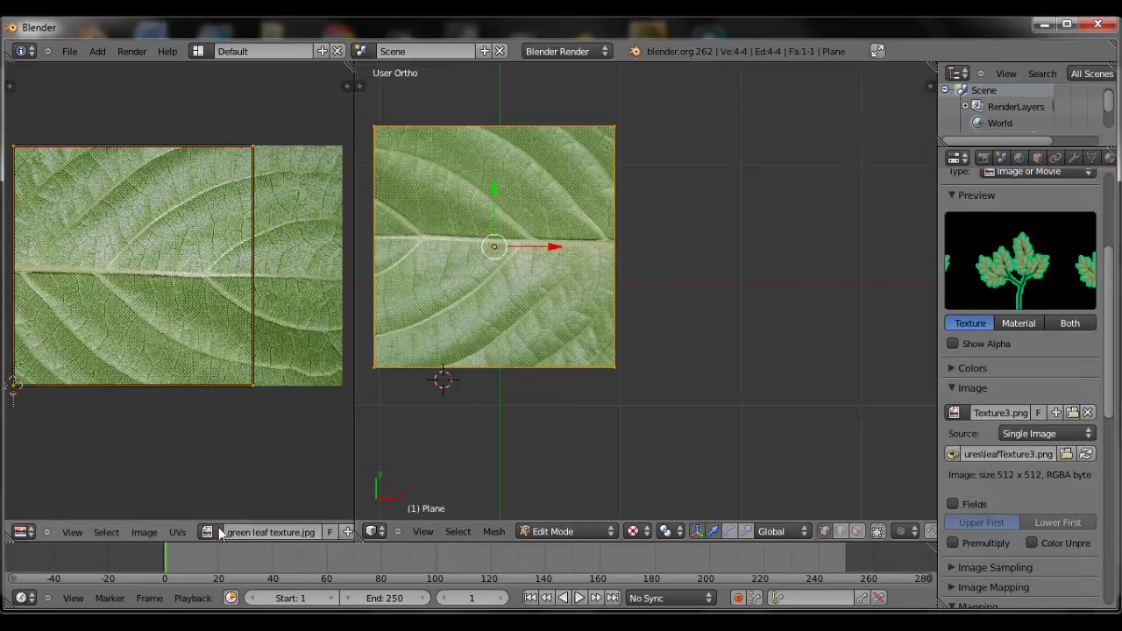
Assign leafTexture3.png to the plane in the UV/Image Editor and unwrap the plane again.
click(215, 530)
click(254, 375)
scroll(590, 333, down, 1)
key(u)
click(590, 333)
Rotate the plane's mesh 180 degrees so the branch stands upright, and return to Object Mode.
shift+middle_drag(517, 310, 692, 302)
key(r)
key(1)
key(8)
key(0)
key(Return)
scroll(529, 352, up, 4)
key(Tab)
scroll(684, 319, up, 2)
scroll(684, 319, down, 2)
Make the leafTexture3.png texture influence the material's alpha, and slightly widen the properties area.
scroll(1055, 363, down, 4)
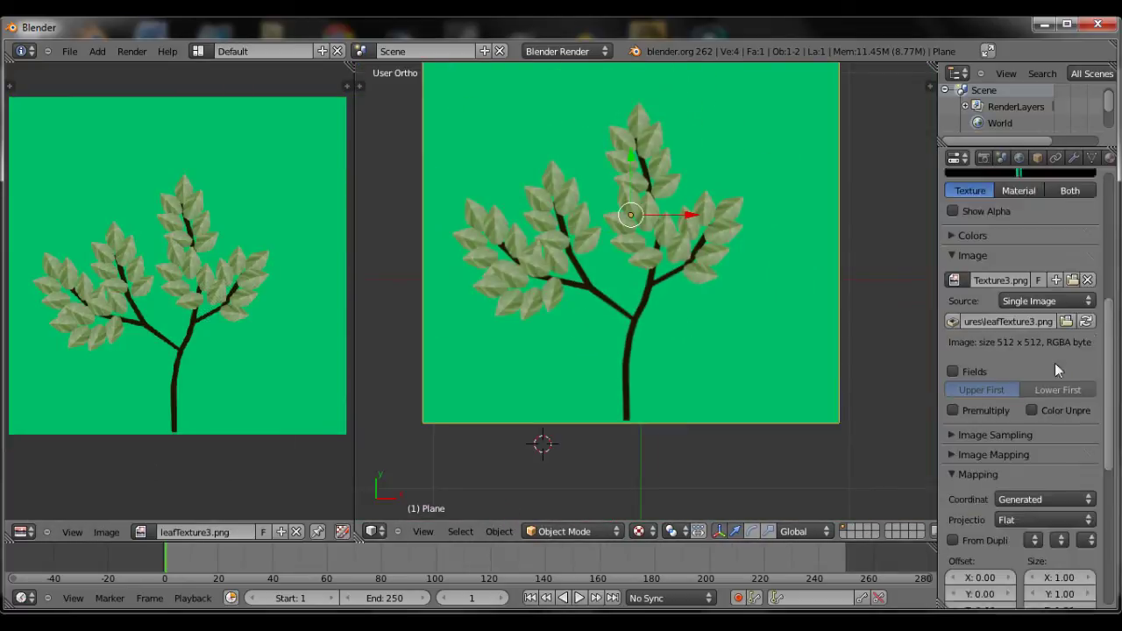
scroll(1054, 363, down, 6)
click(953, 508)
mouse_move(938, 506)
mouse_down()
mouse_move(832, 504)
mouse_move(928, 491)
mouse_up()
Enable transparency on the plane's material in Mask mode with alpha at 0.
click(1098, 158)
scroll(956, 299, down, 10)
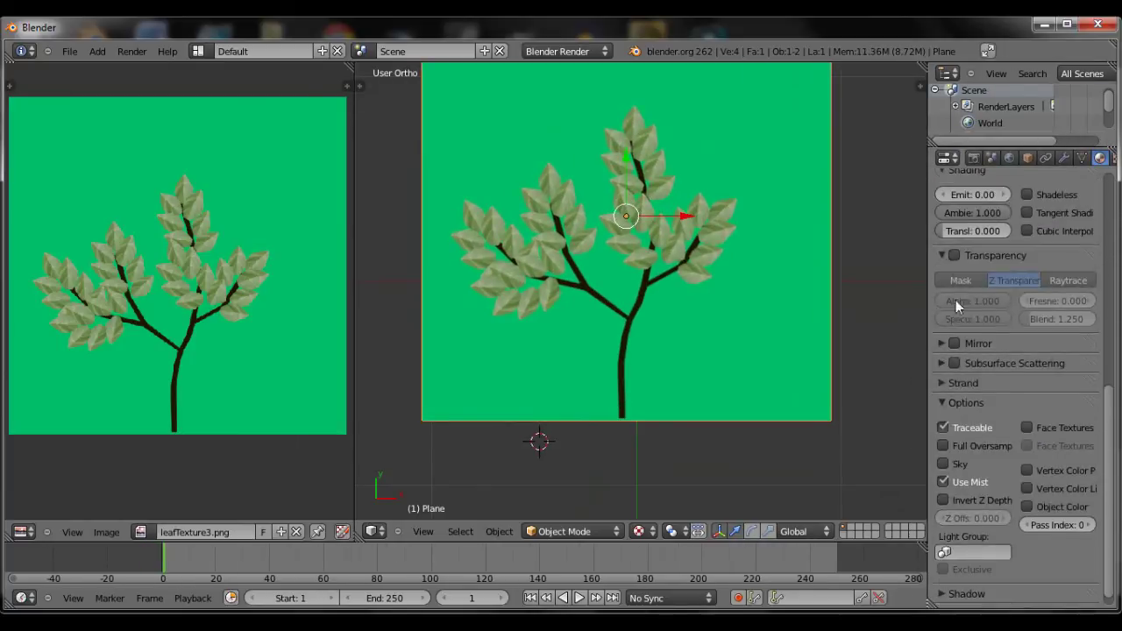
click(954, 255)
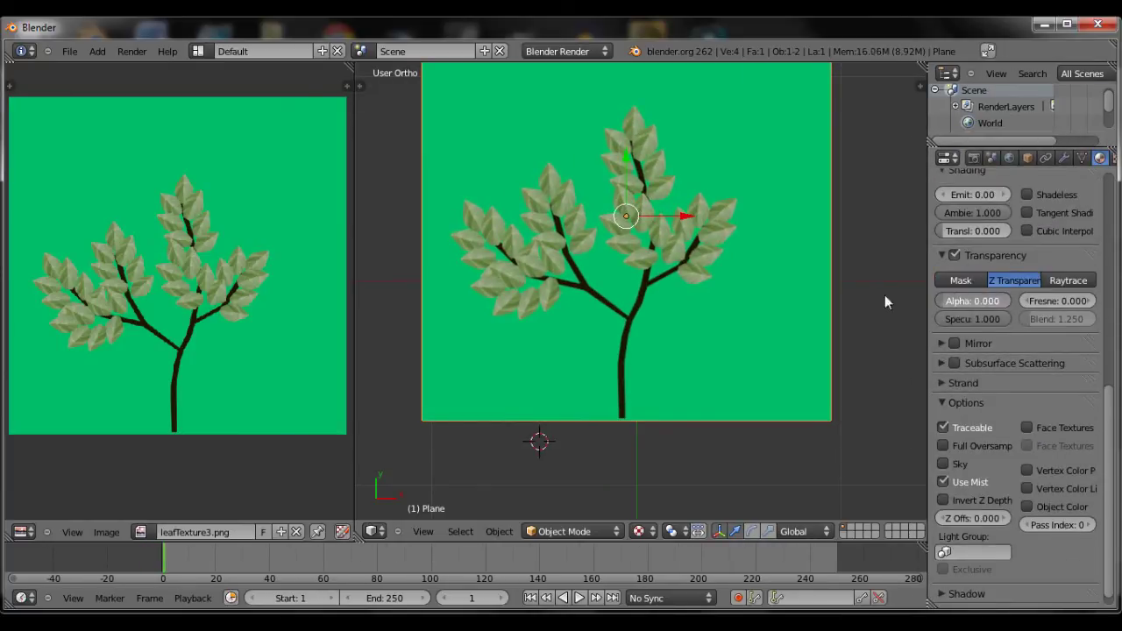
click(964, 281)
scroll(1084, 160, down, 2)
Set the 3D view to Solid display with GLSL shading and Textured Solid enabled.
click(1091, 159)
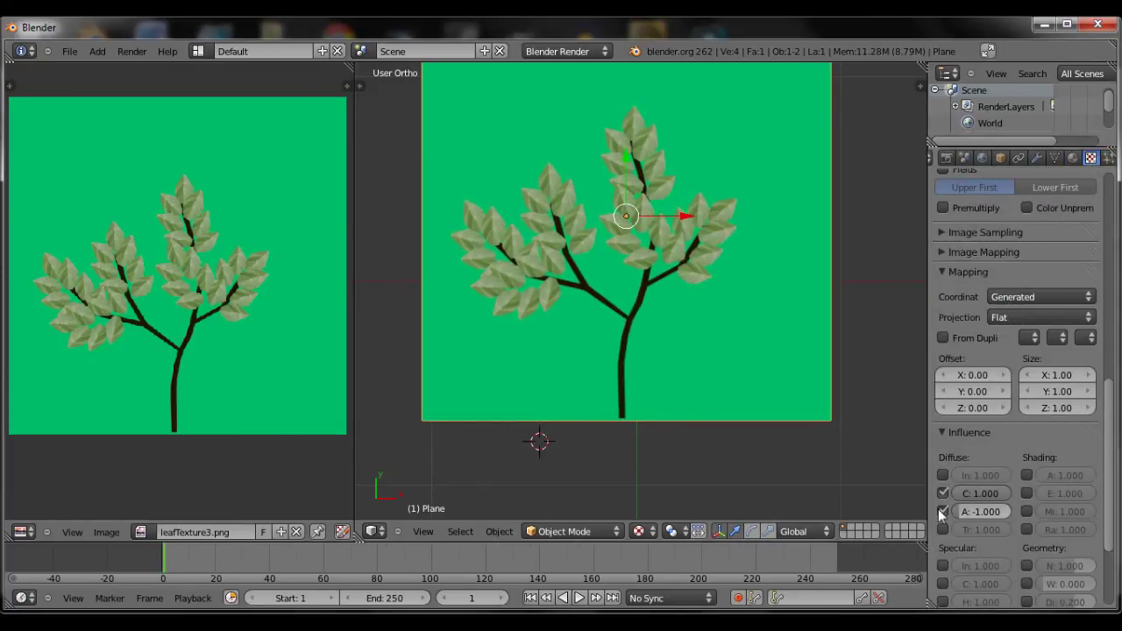
scroll(807, 358, up, 1)
scroll(711, 470, down, 1)
click(639, 531)
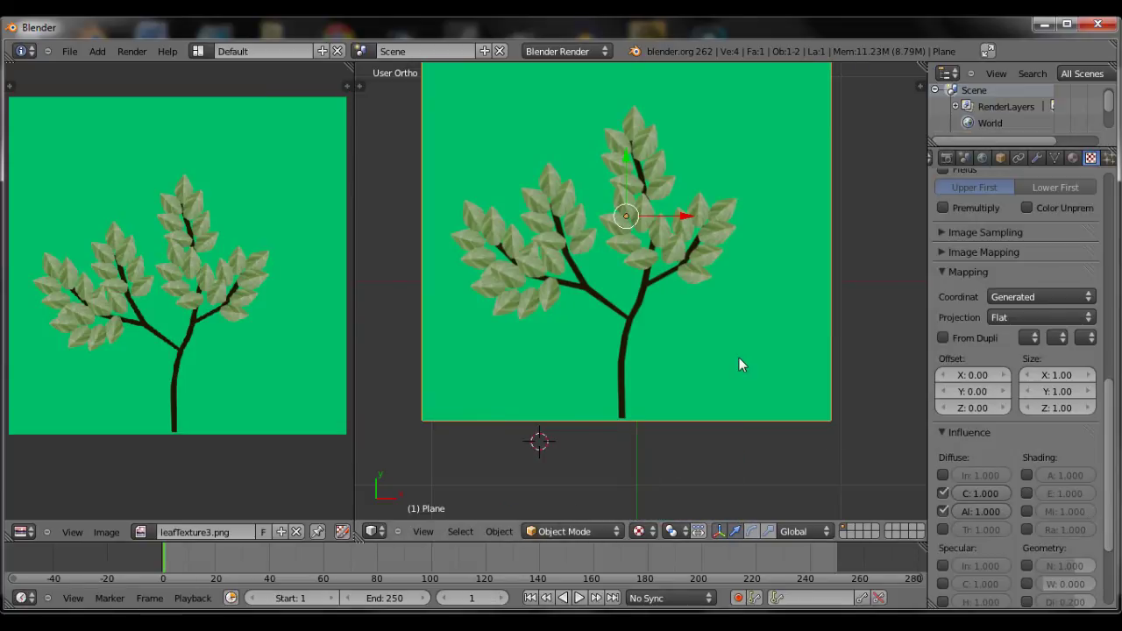
key(n)
scroll(838, 429, down, 6)
click(839, 455)
click(841, 384)
click(864, 471)
scroll(583, 358, up, 4)
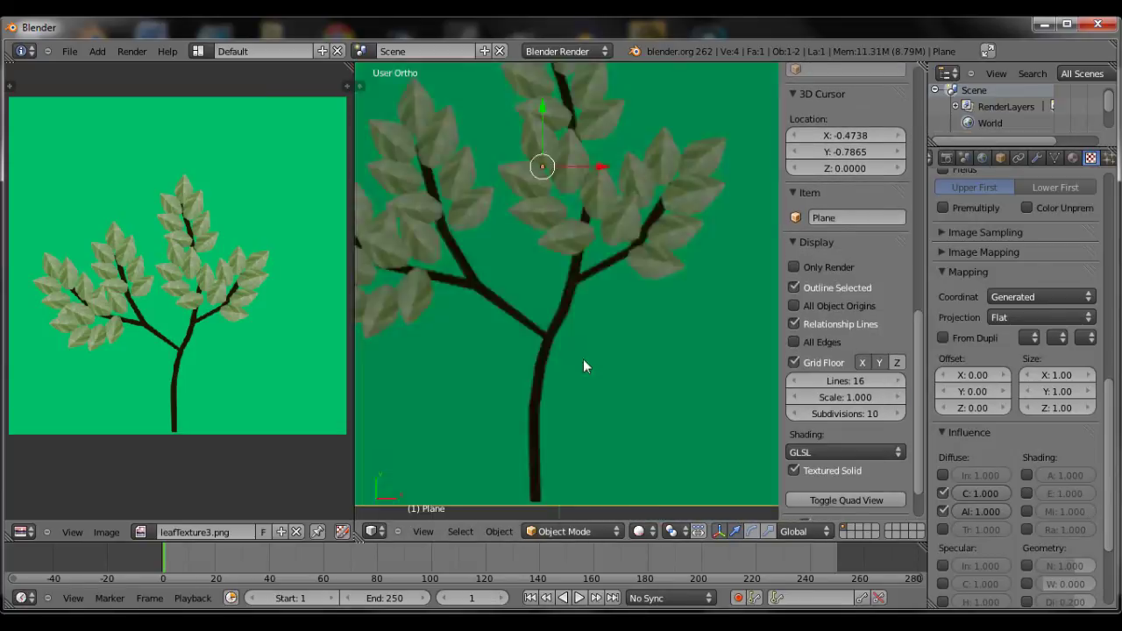
Toggle the texture's alpha influence off and on again, and switch the 3D view to Textured display.
click(944, 512)
click(944, 512)
scroll(596, 459, down, 4)
click(641, 531)
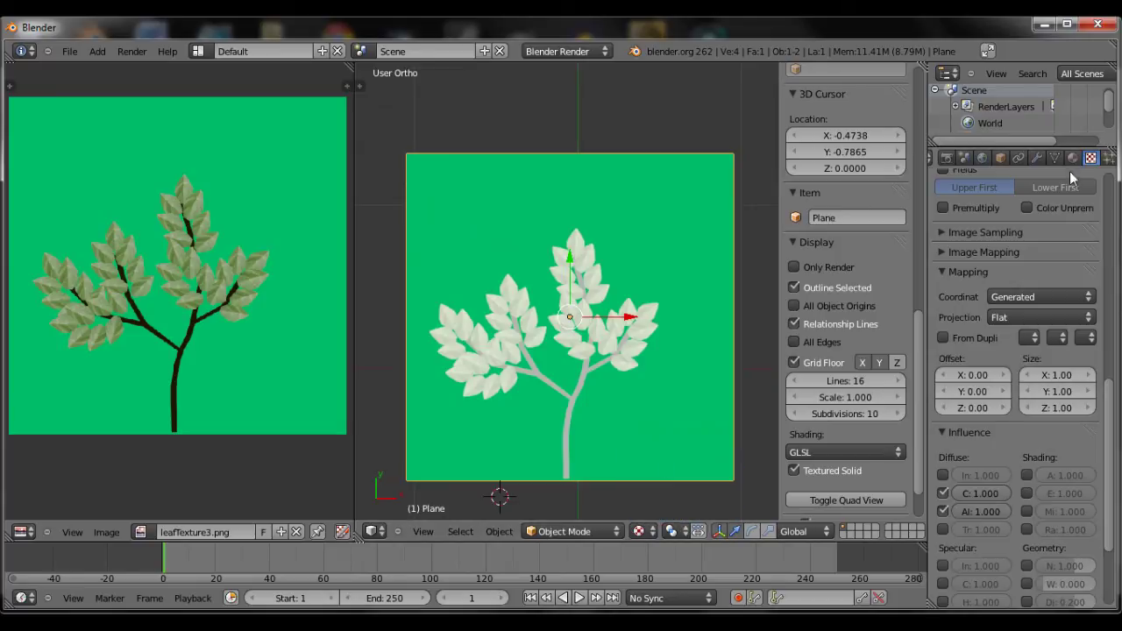
Set the material's transparency specular to 0 and its transparency mode to Z Transparency.
click(1072, 159)
mouse_move(970, 301)
mouse_down()
mouse_move(995, 299)
mouse_move(955, 299)
mouse_up()
click(1007, 282)
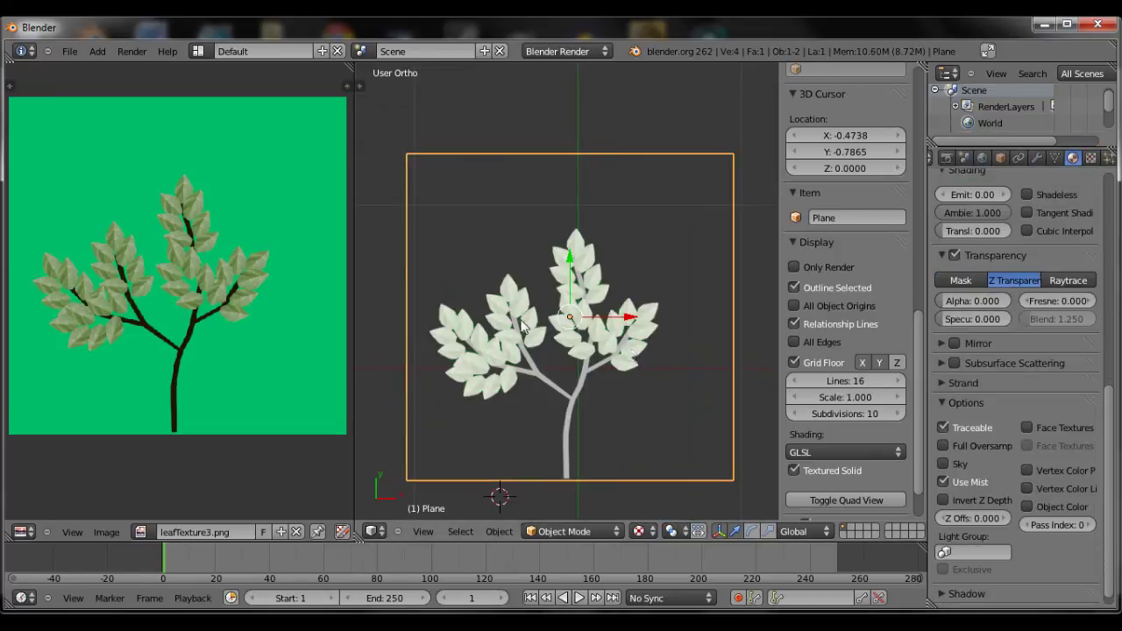
Set the plane material's specular intensity to 0 and check the foliage from an angle.
scroll(674, 341, up, 5)
scroll(989, 310, up, 7)
drag(981, 364, 934, 364)
scroll(661, 329, down, 4)
middle_drag(661, 329, 630, 332)
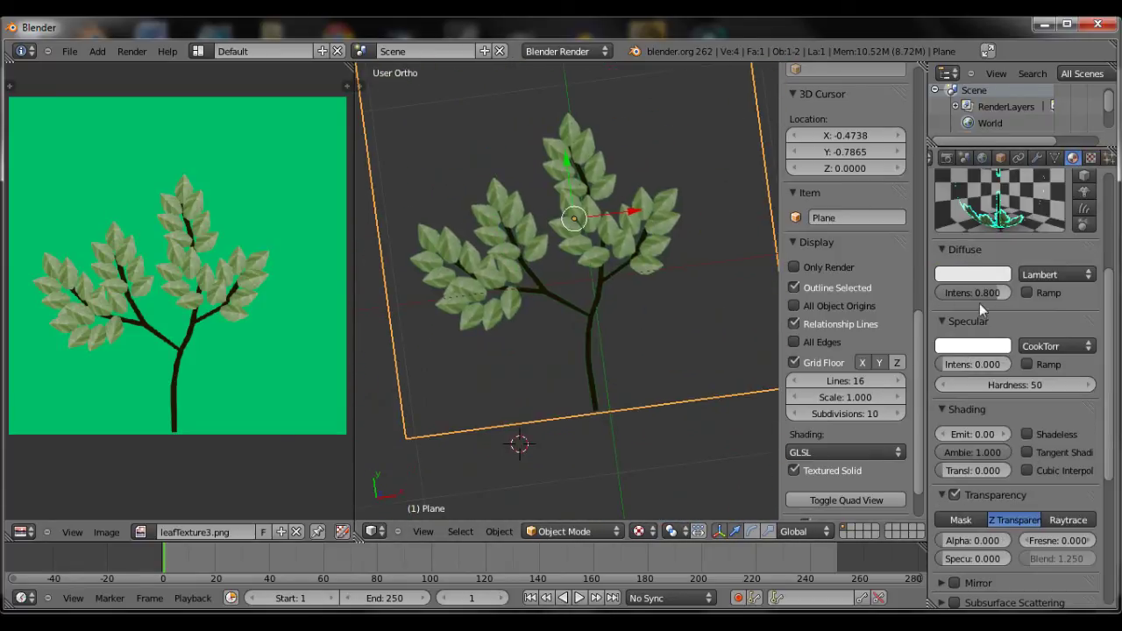
Lower the material's diffuse intensity and maximize the 3D view to inspect the foliage plane.
drag(979, 293, 945, 292)
scroll(592, 304, down, 1)
middle_drag(591, 303, 579, 333)
key(ctrl+Up)
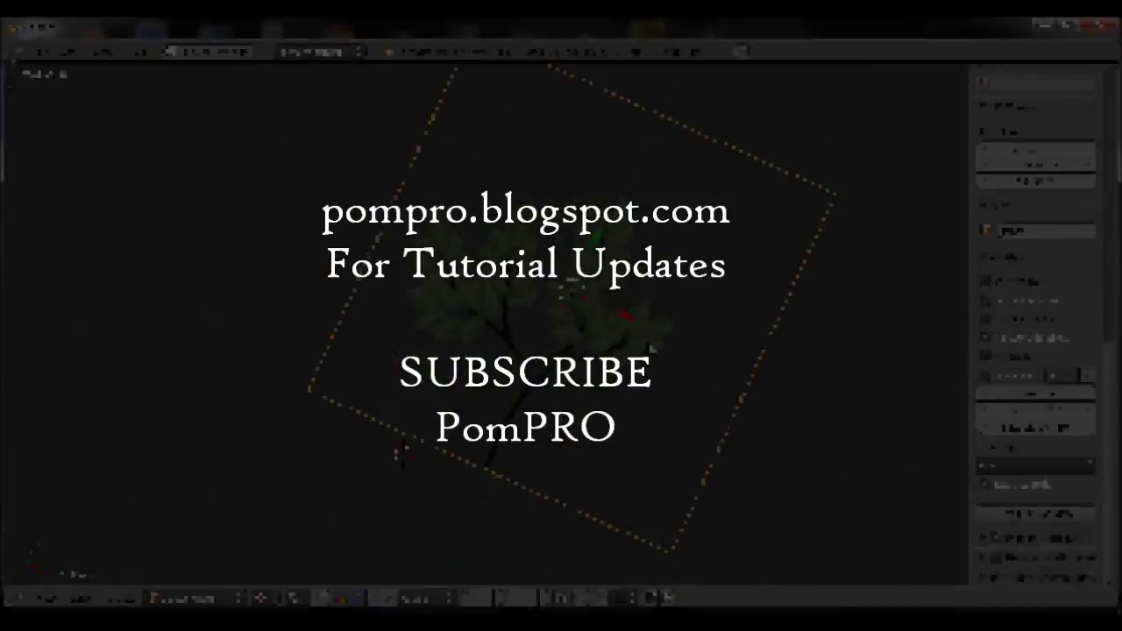